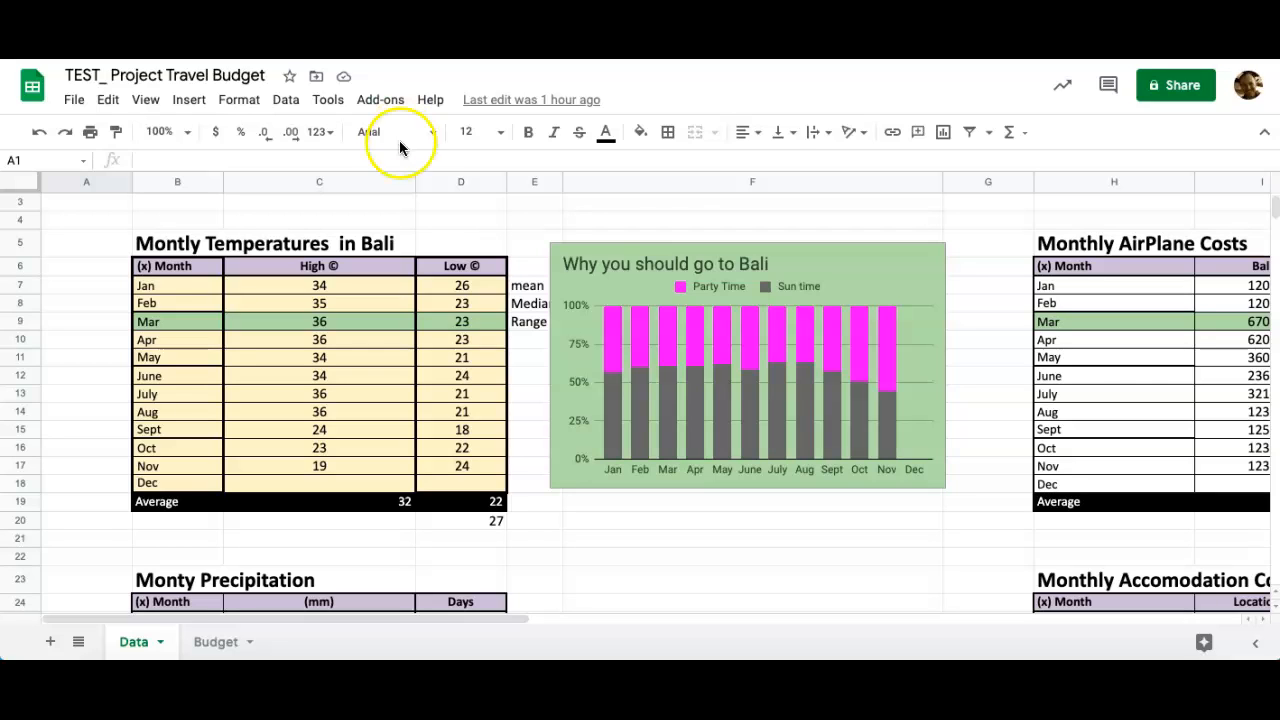
Review the existing average formula in D20.
{"action": "left_click", "coordinate": [1009, 132]}
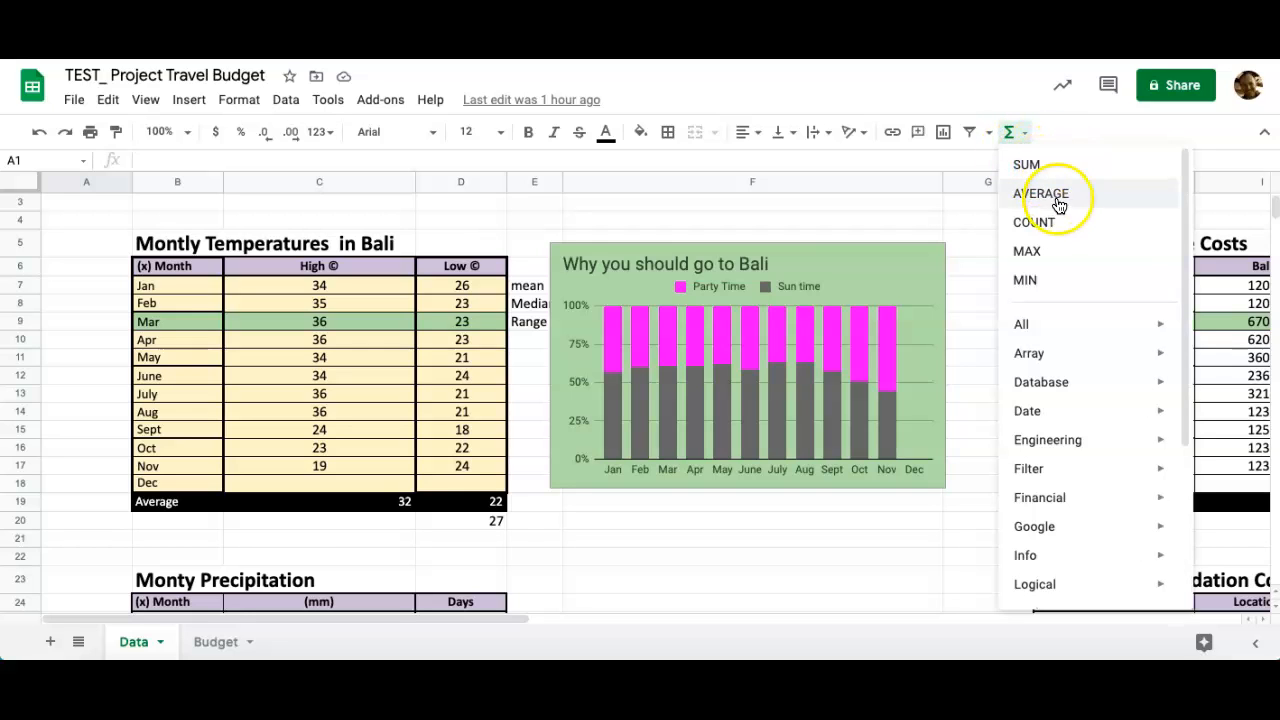
{"action": "left_click", "coordinate": [648, 519]}
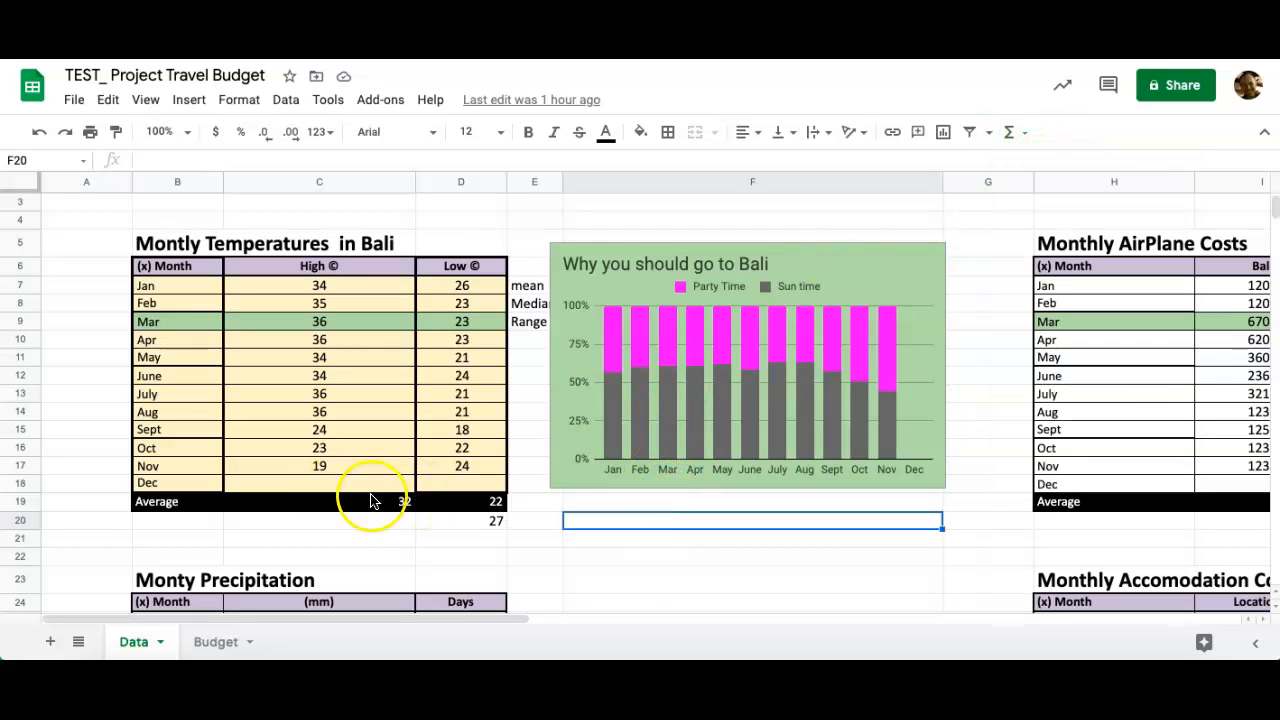
{"action": "left_click", "coordinate": [494, 521]}
Type 'Average between high and low' into B20 and delete the old average in D20.
{"action": "left_click", "coordinate": [160, 525]}
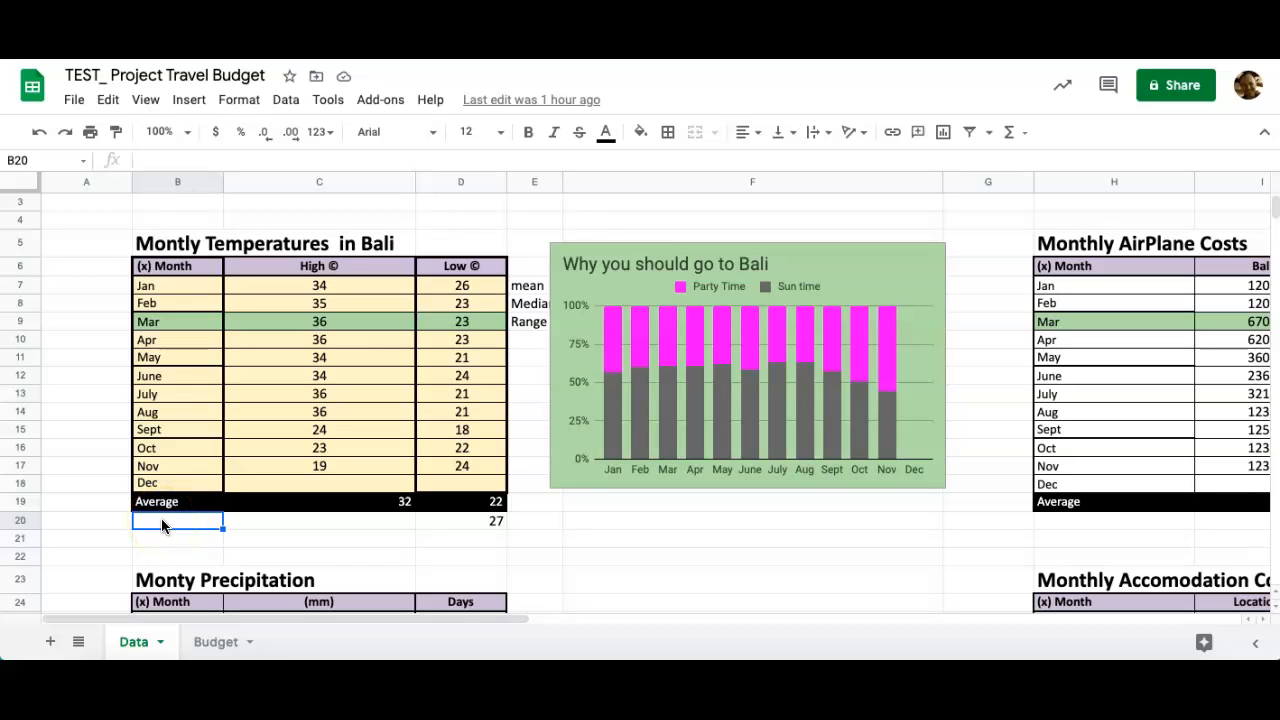
{"action": "type", "text": "Averat"}
{"action": "type", "text": "e between hig nd"}
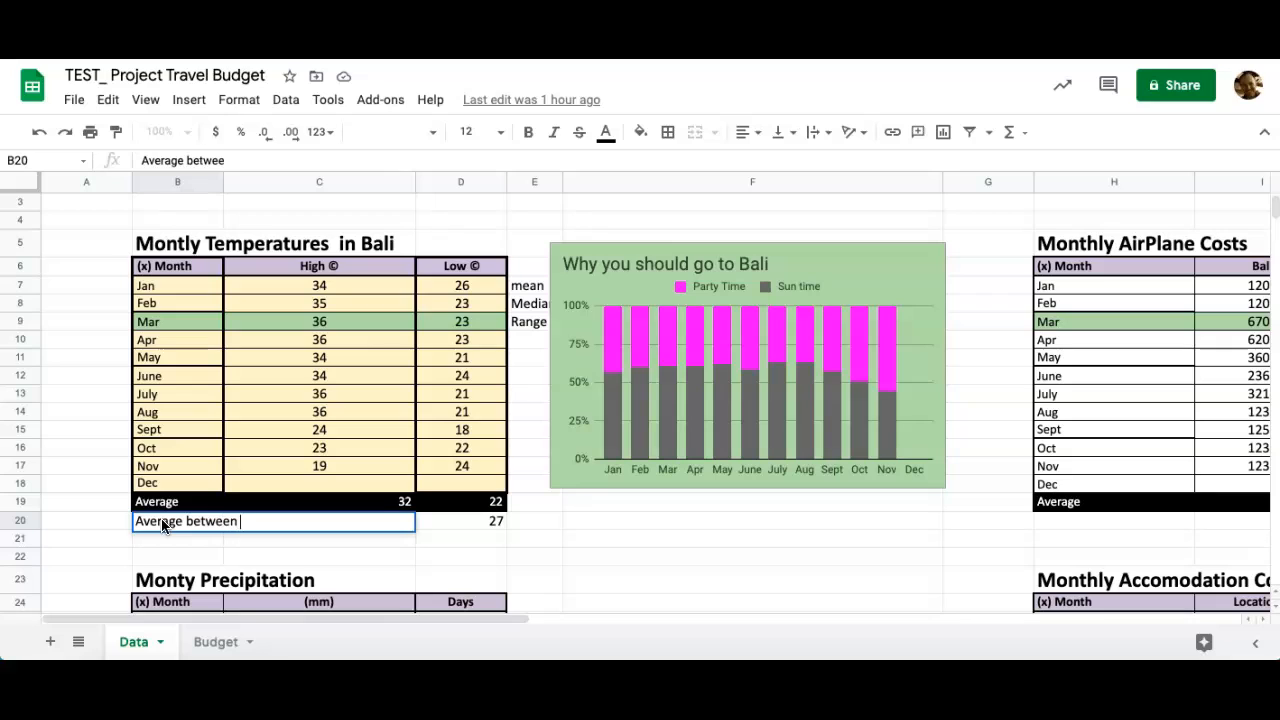
{"action": "key", "text": "BackSpace"}
{"action": "key", "text": "BackSpace"}
{"action": "key", "text": "BackSpace"}
{"action": "type", "text": "h and low"}
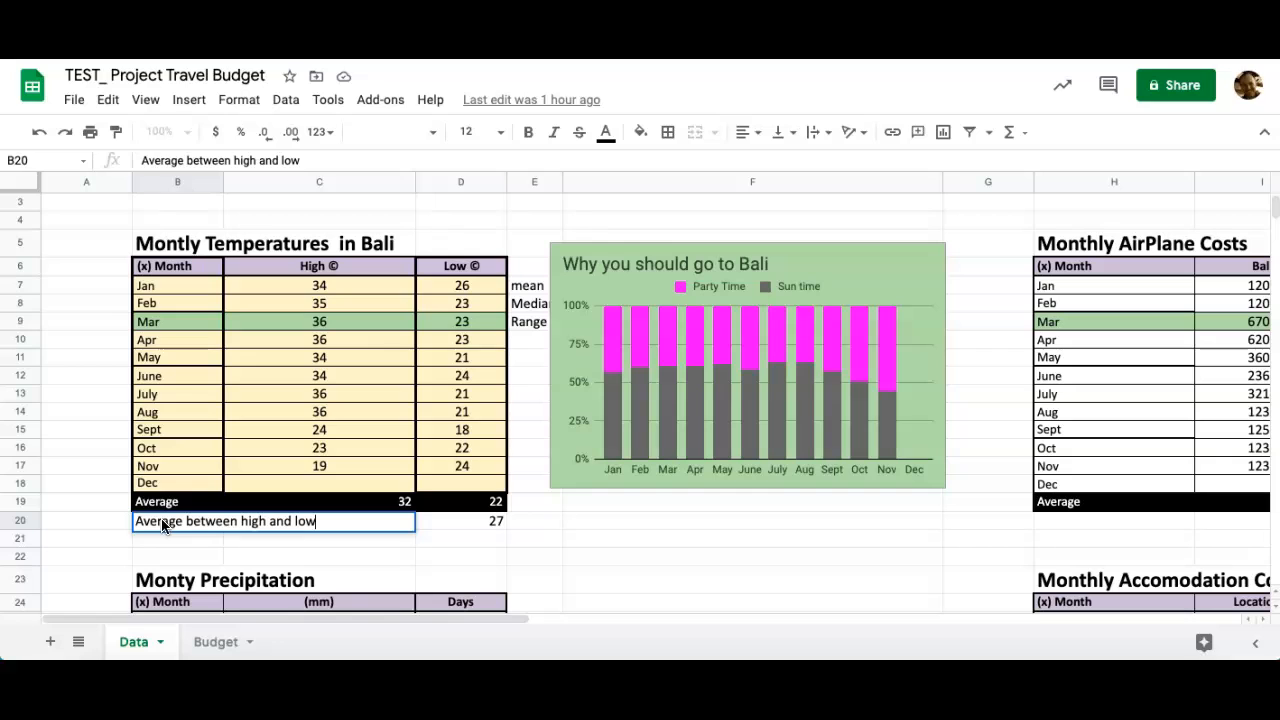
{"action": "left_click", "coordinate": [451, 518]}
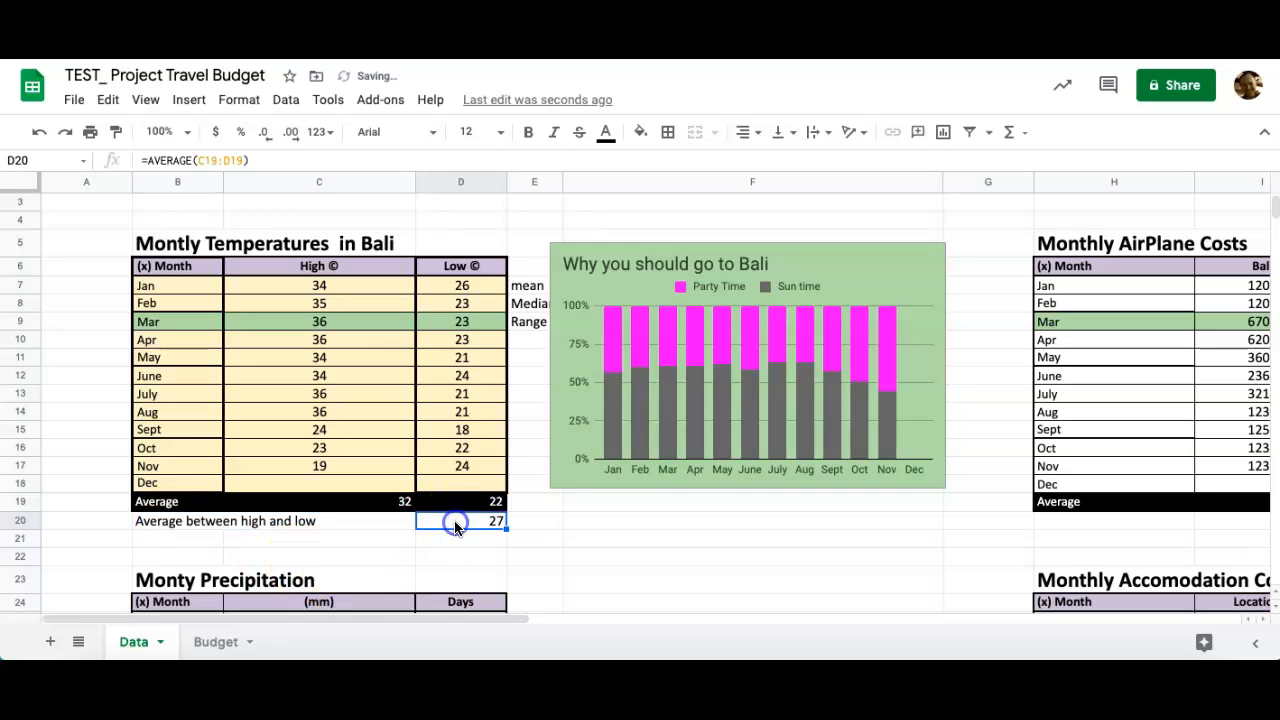
{"action": "key", "text": "Delete"}
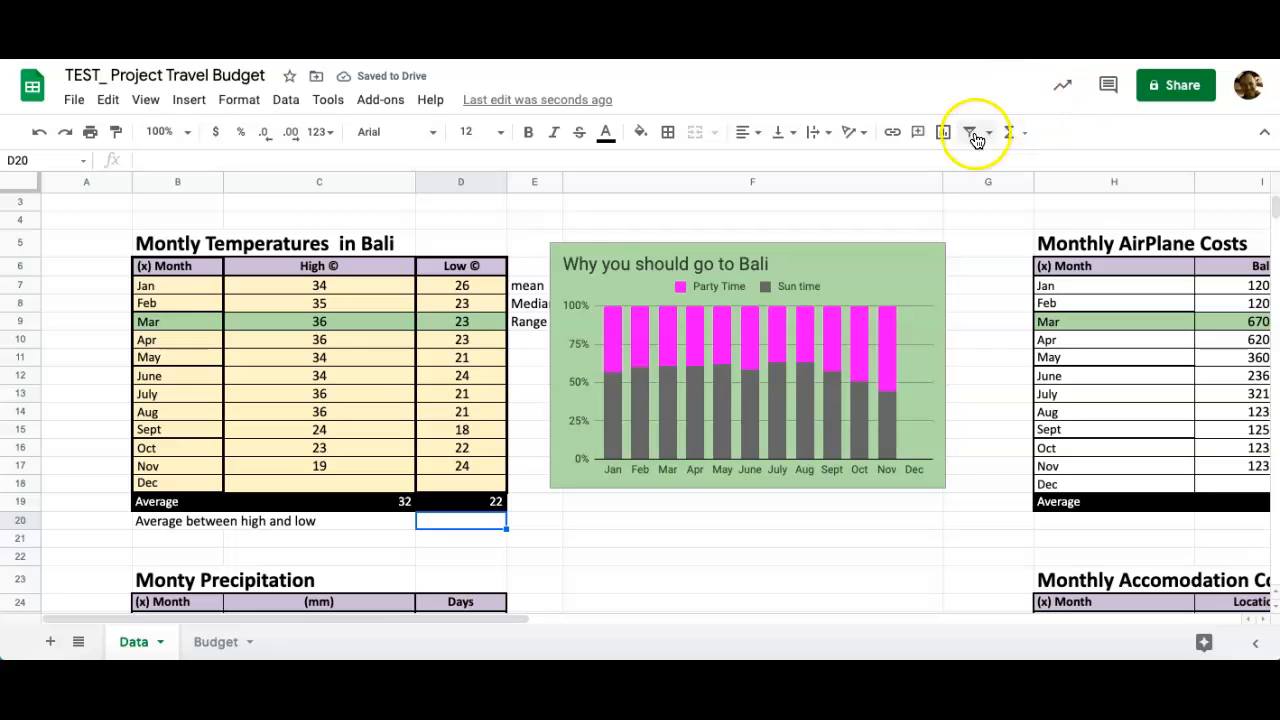
Put an AVERAGE formula over C19:D19 into D20.
{"action": "left_click", "coordinate": [1010, 132]}
{"action": "left_click", "coordinate": [1036, 192]}
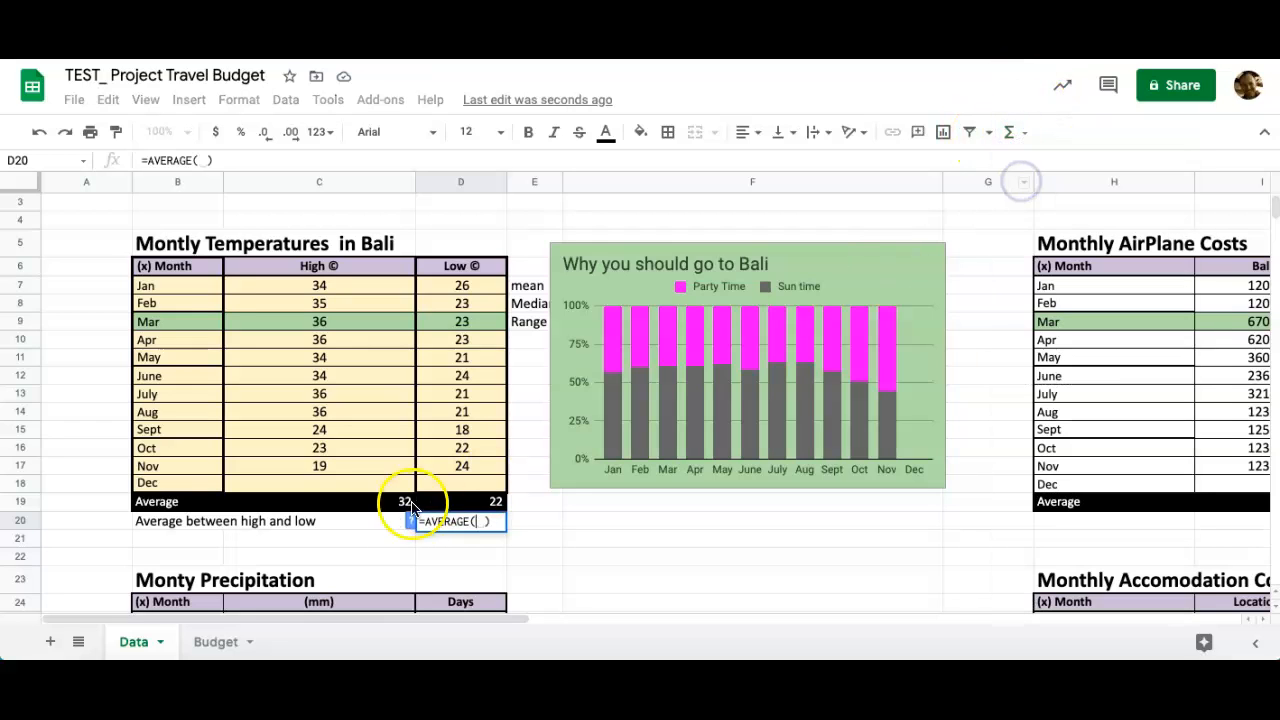
{"action": "left_click", "coordinate": [390, 505]}
{"action": "left_click_drag", "start_coordinate": [390, 505], "coordinate": [457, 503]}
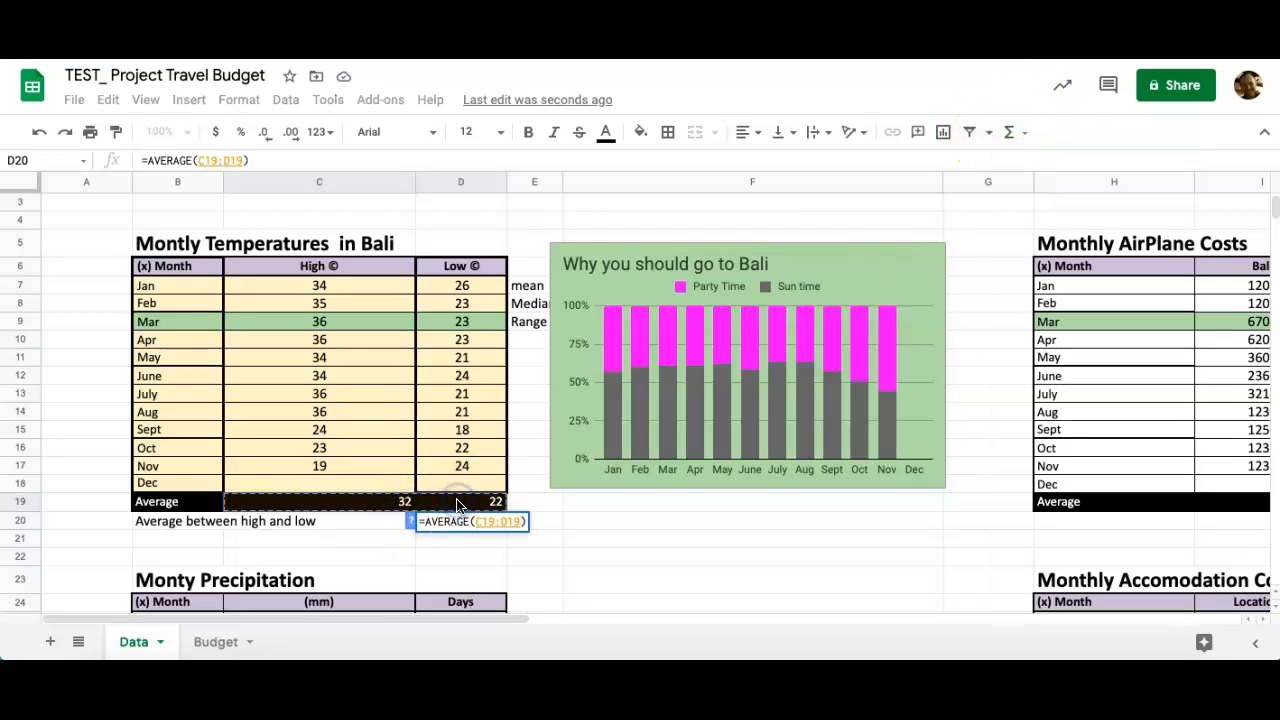
{"action": "key", "text": "Return"}
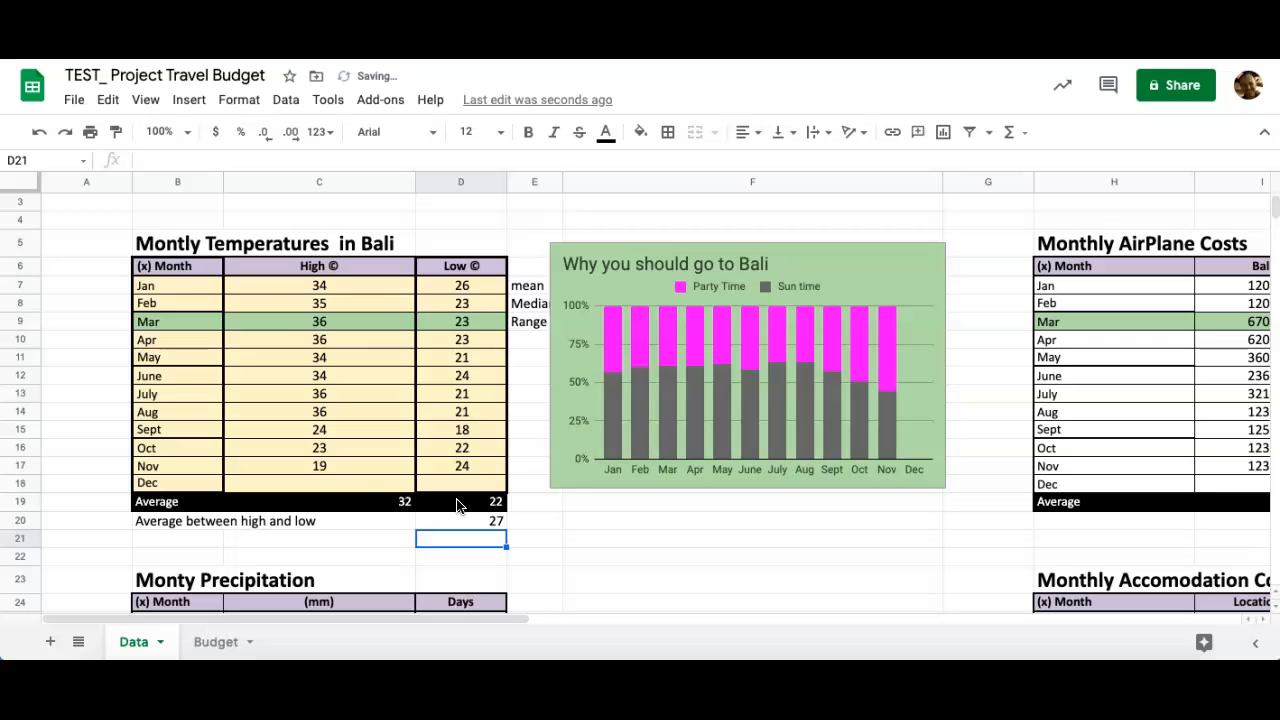
Enter December's high as 100 and low as 10, then check D20's result.
{"action": "left_click", "coordinate": [308, 484]}
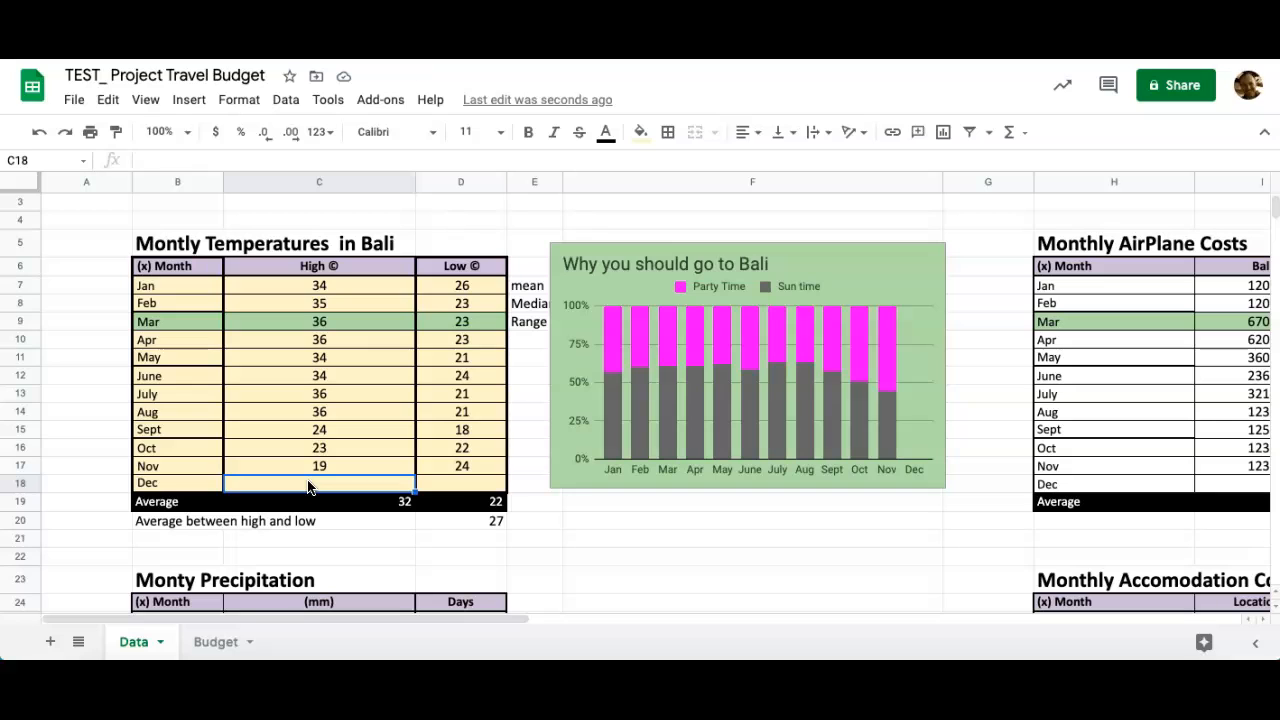
{"action": "type", "text": "100"}
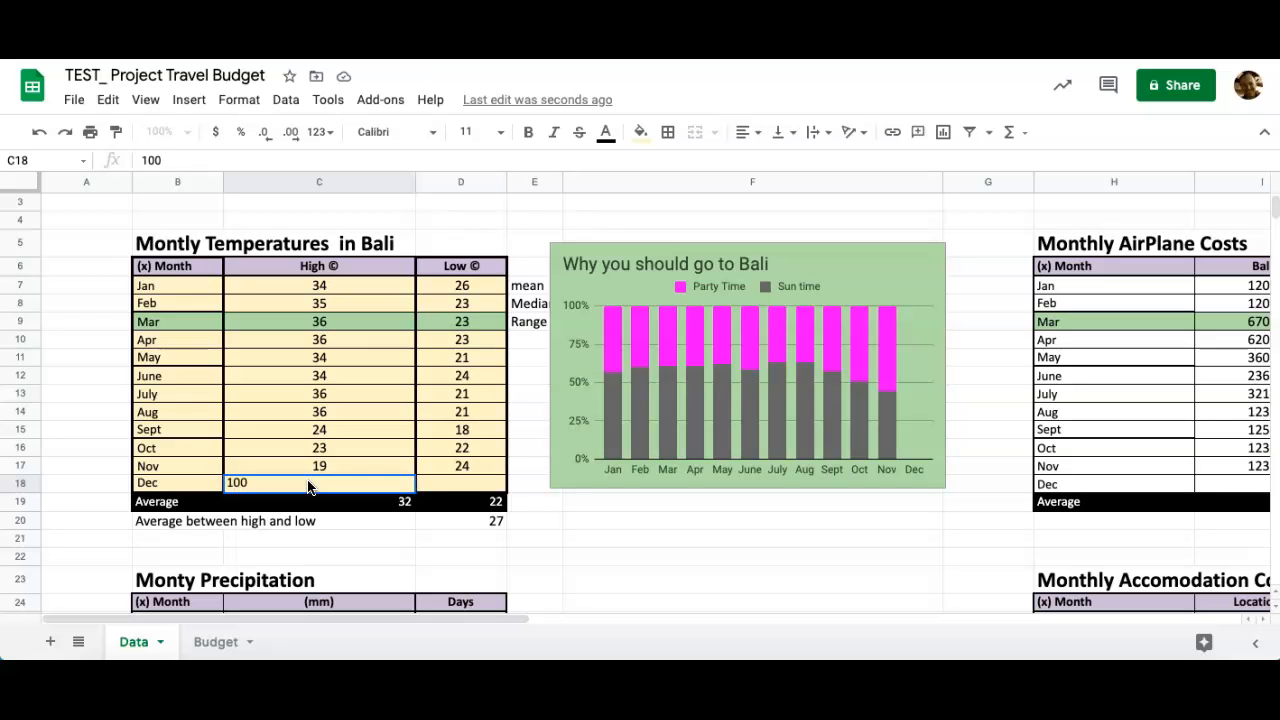
{"action": "left_click", "coordinate": [312, 498]}
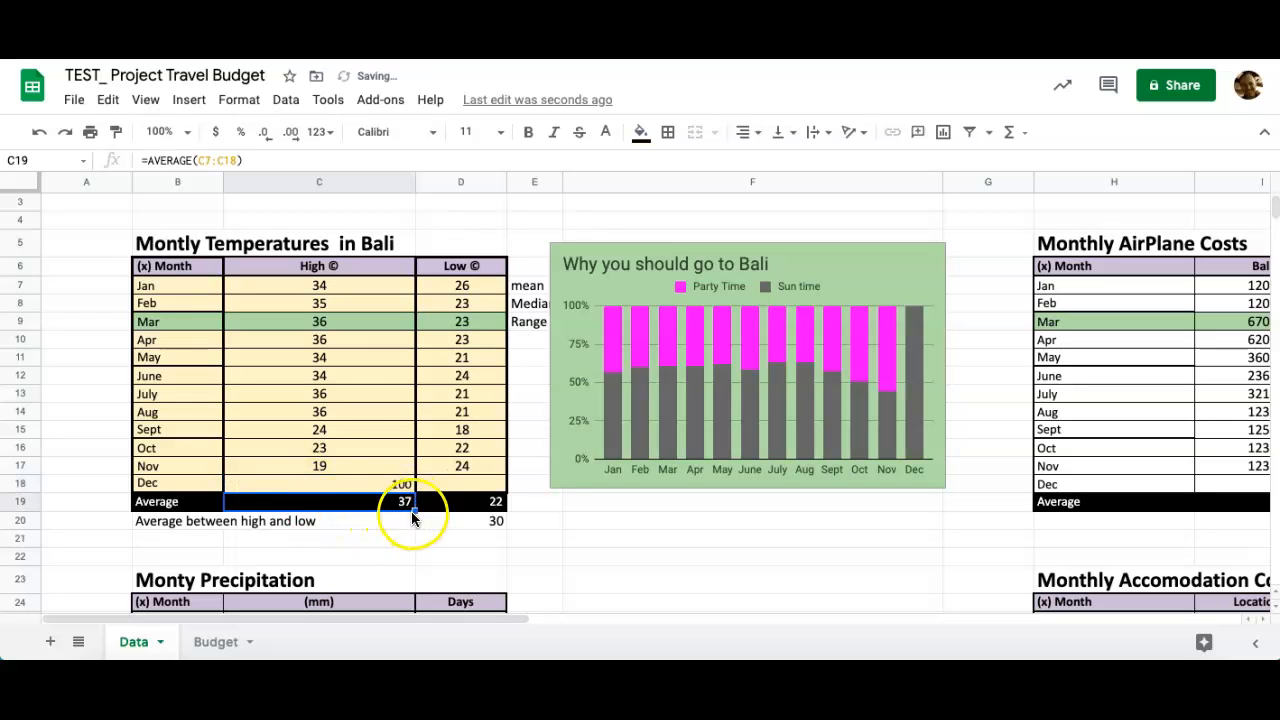
{"action": "left_click", "coordinate": [469, 486]}
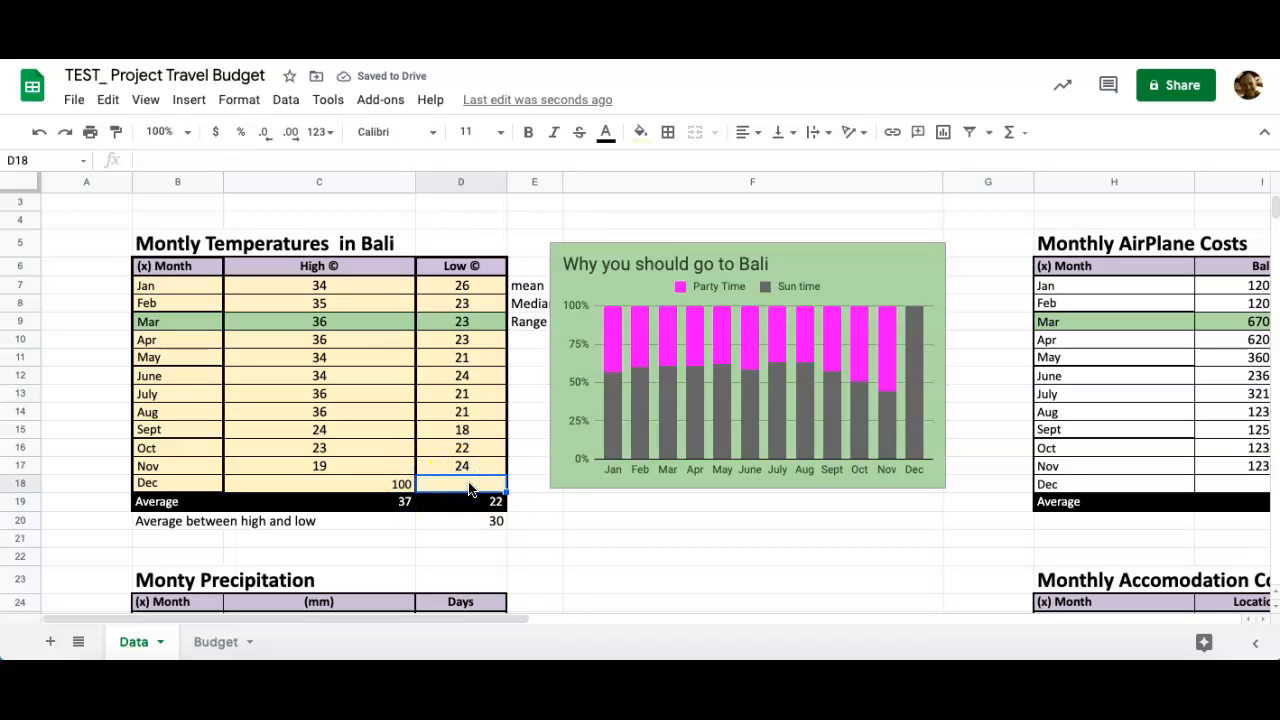
{"action": "type", "text": "10"}
{"action": "key", "text": "Return"}
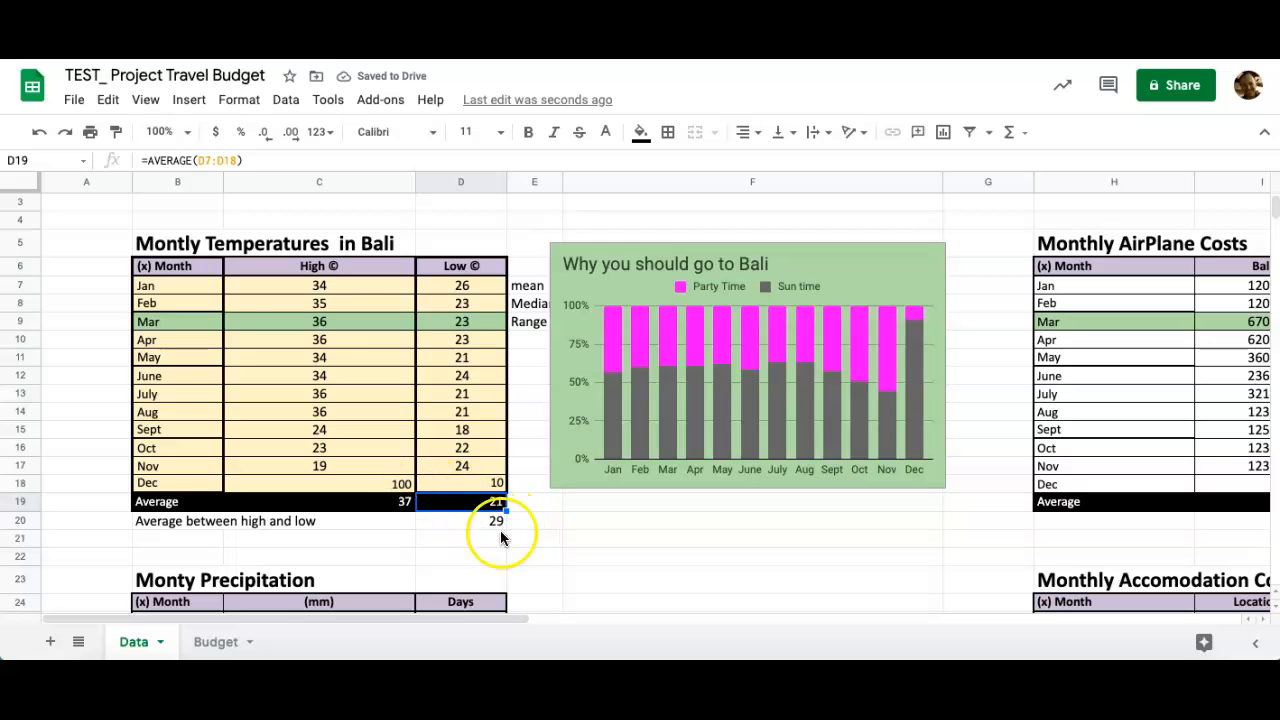
{"action": "left_click", "coordinate": [493, 522]}
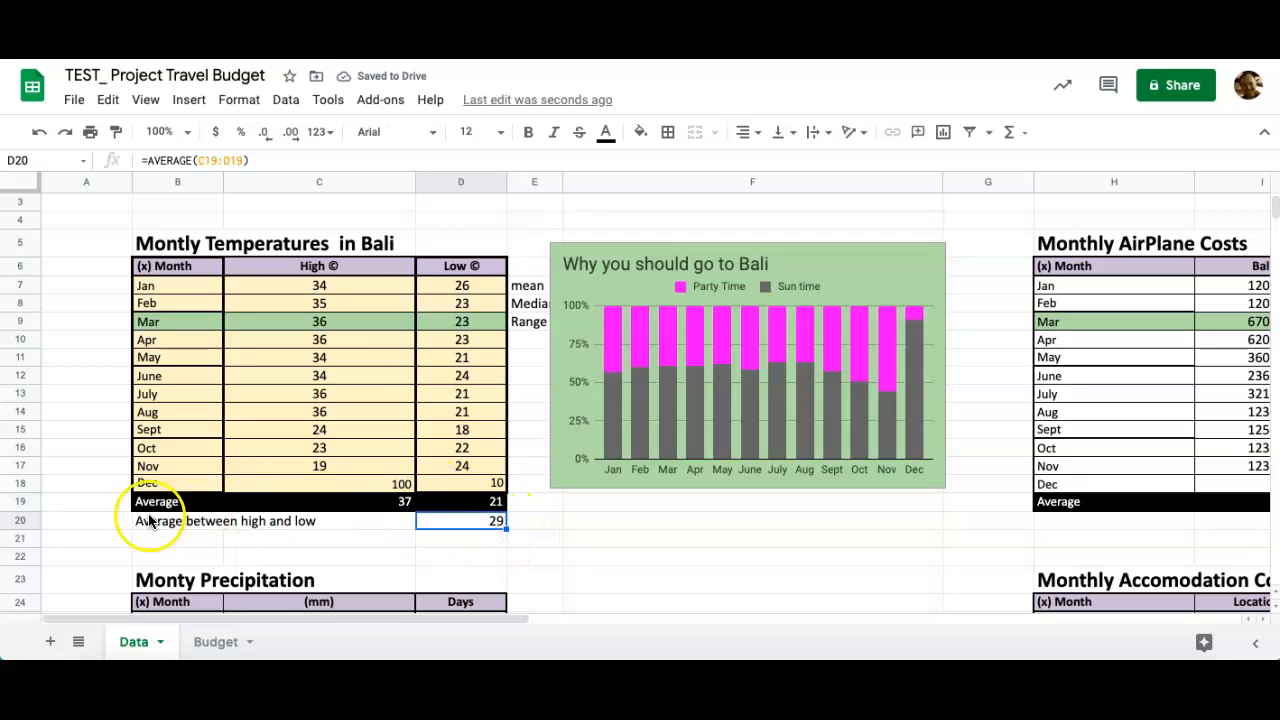
Give B20:D20 a black fill with white text.
{"action": "left_click_drag", "start_coordinate": [157, 517], "coordinate": [453, 521]}
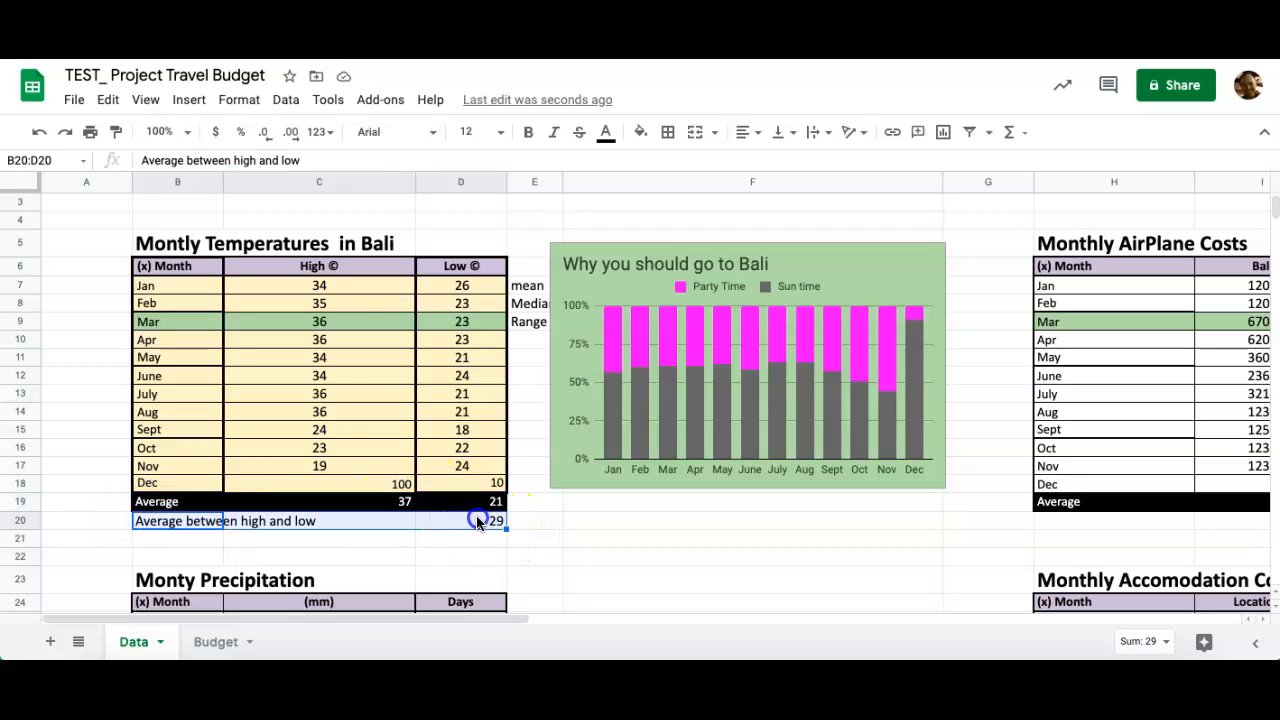
{"action": "left_click", "coordinate": [641, 135]}
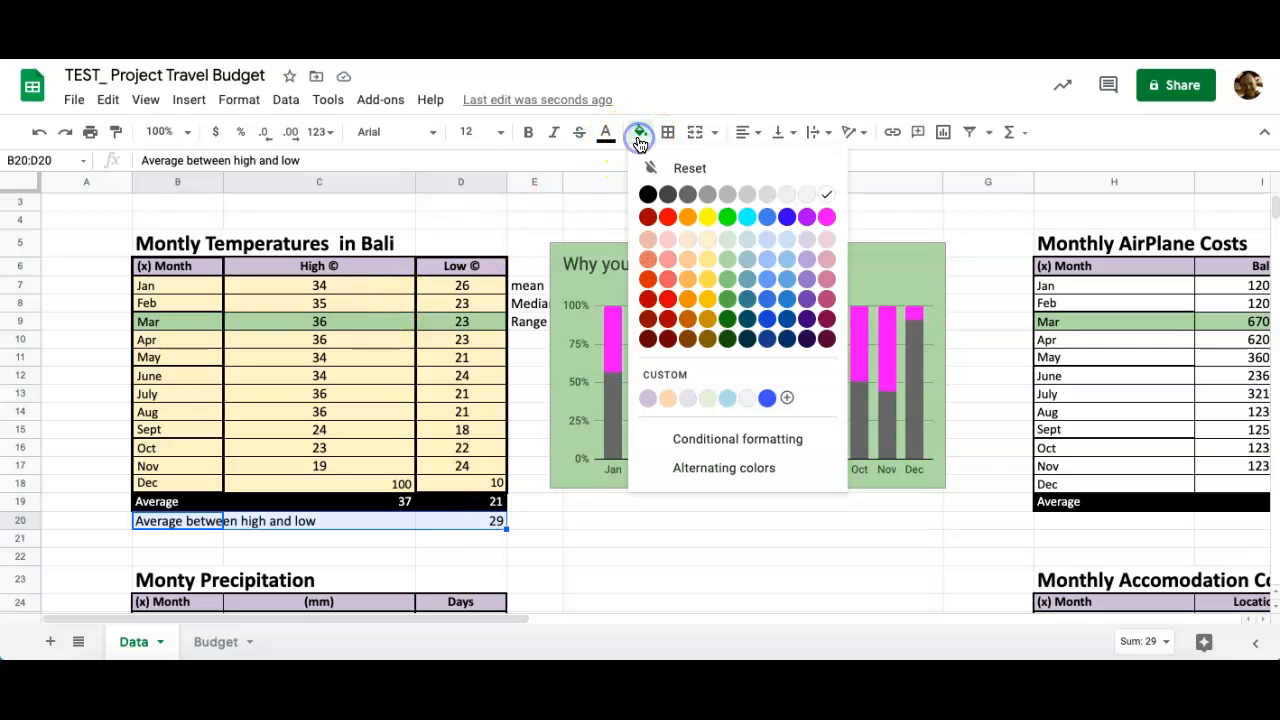
{"action": "left_click", "coordinate": [641, 193]}
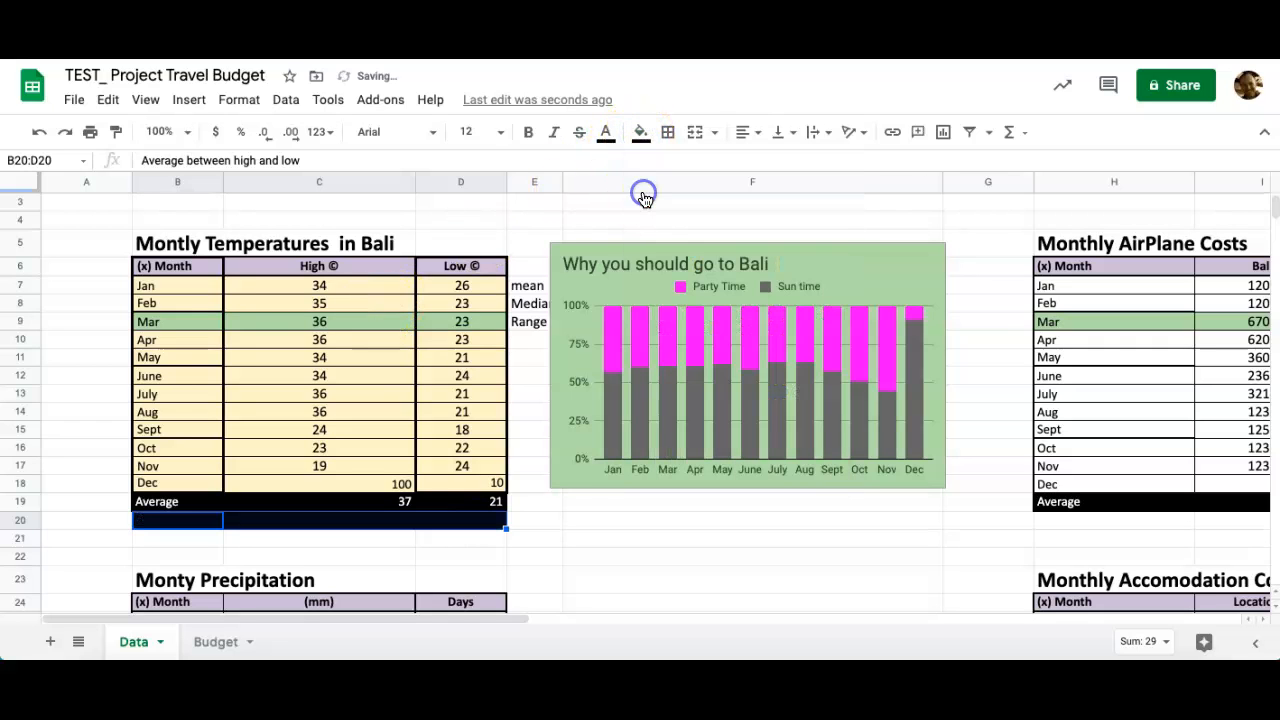
{"action": "left_click", "coordinate": [607, 131]}
{"action": "left_click", "coordinate": [792, 194]}
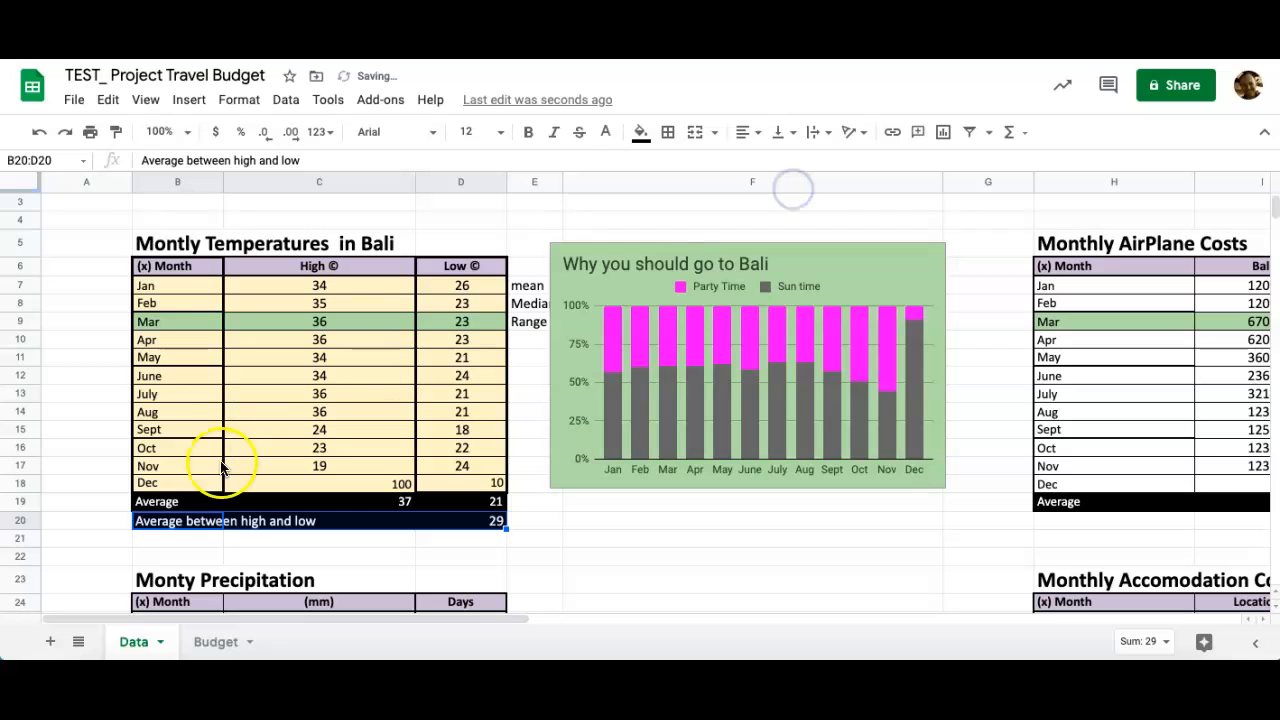
{"action": "left_click", "coordinate": [148, 533]}
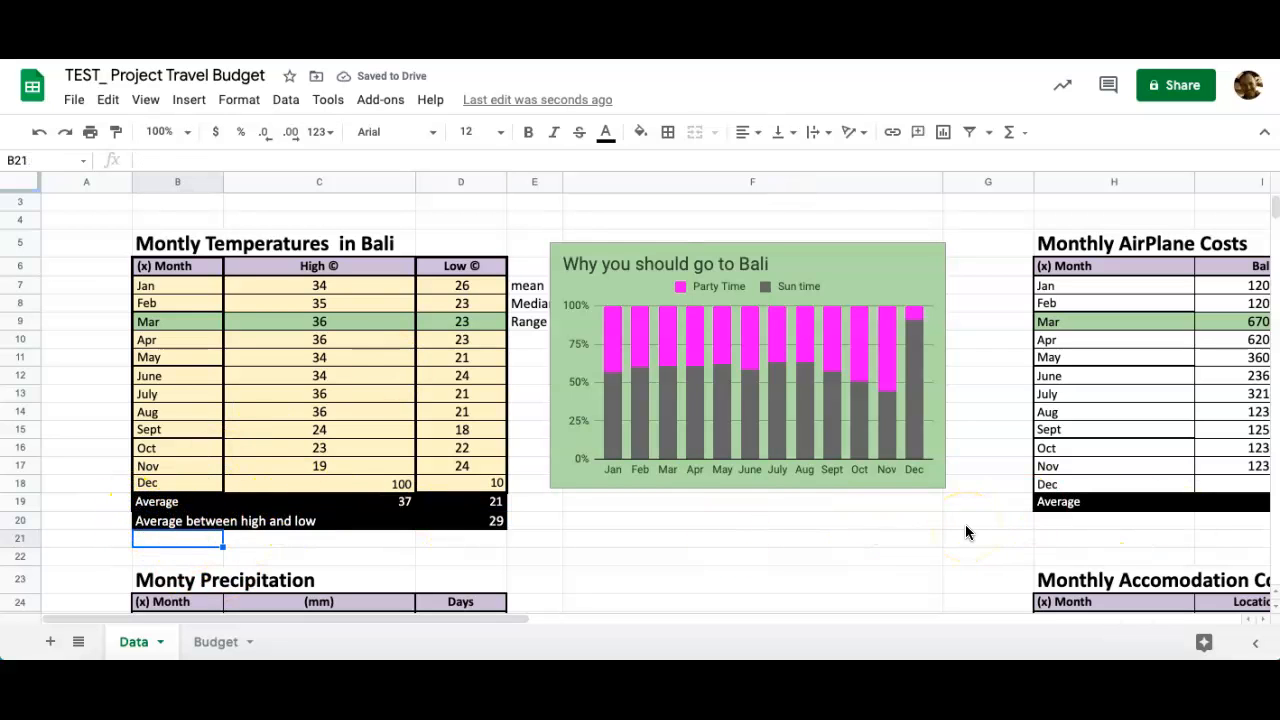
{"action": "scroll", "coordinate": [966, 526], "scroll_direction": "down", "scroll_amount": 2}
Compare the Budget and Data sheets, then move the Budget tab ahead of Data.
{"action": "left_click", "coordinate": [210, 642]}
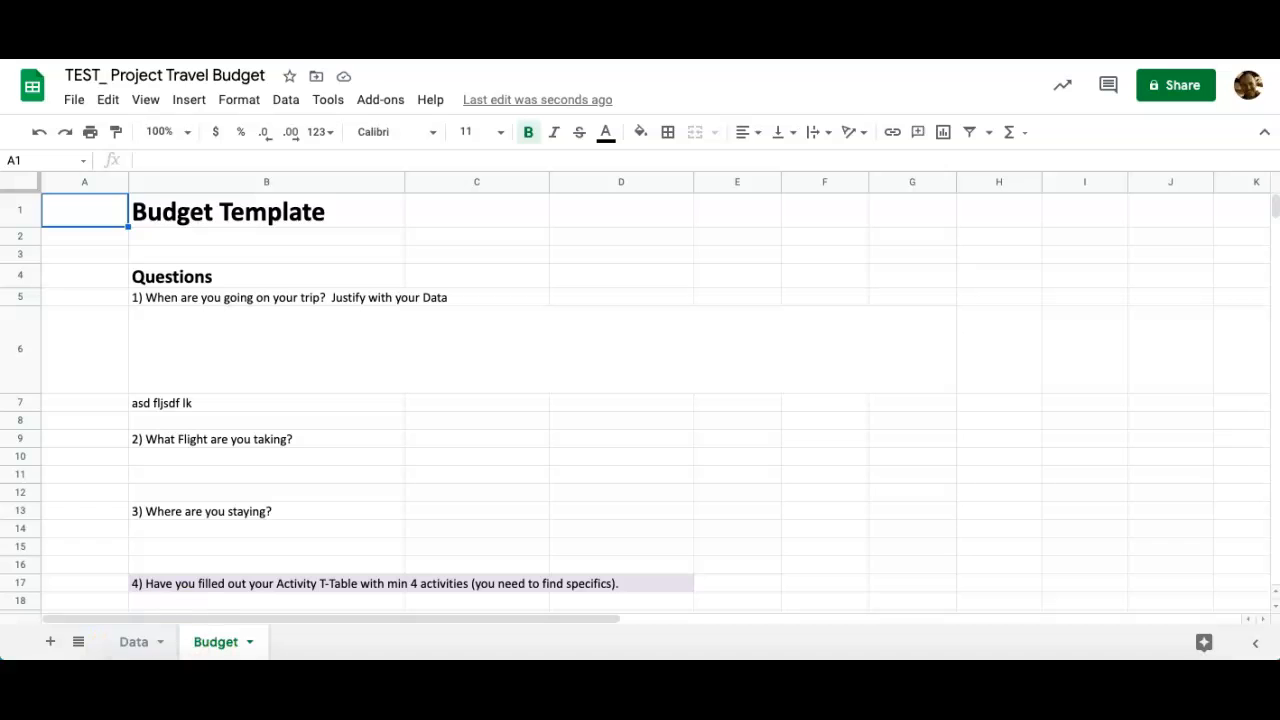
{"action": "left_click", "coordinate": [134, 643]}
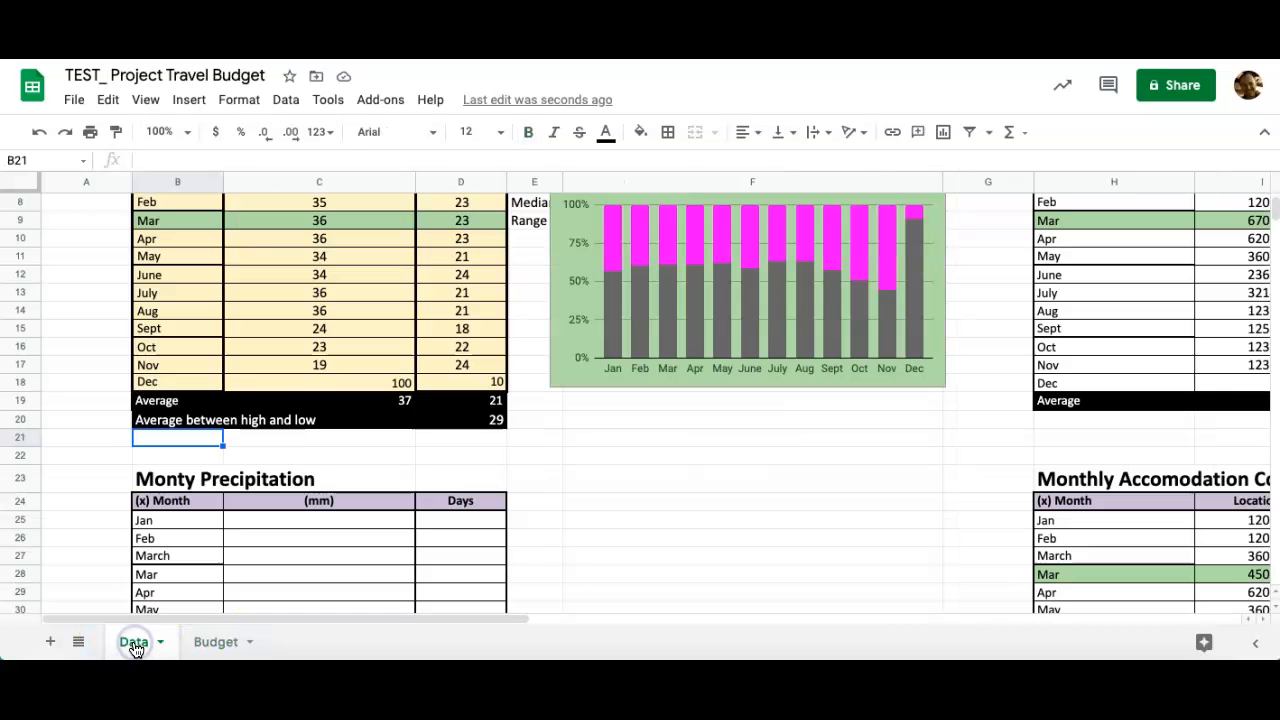
{"action": "left_click", "coordinate": [206, 645]}
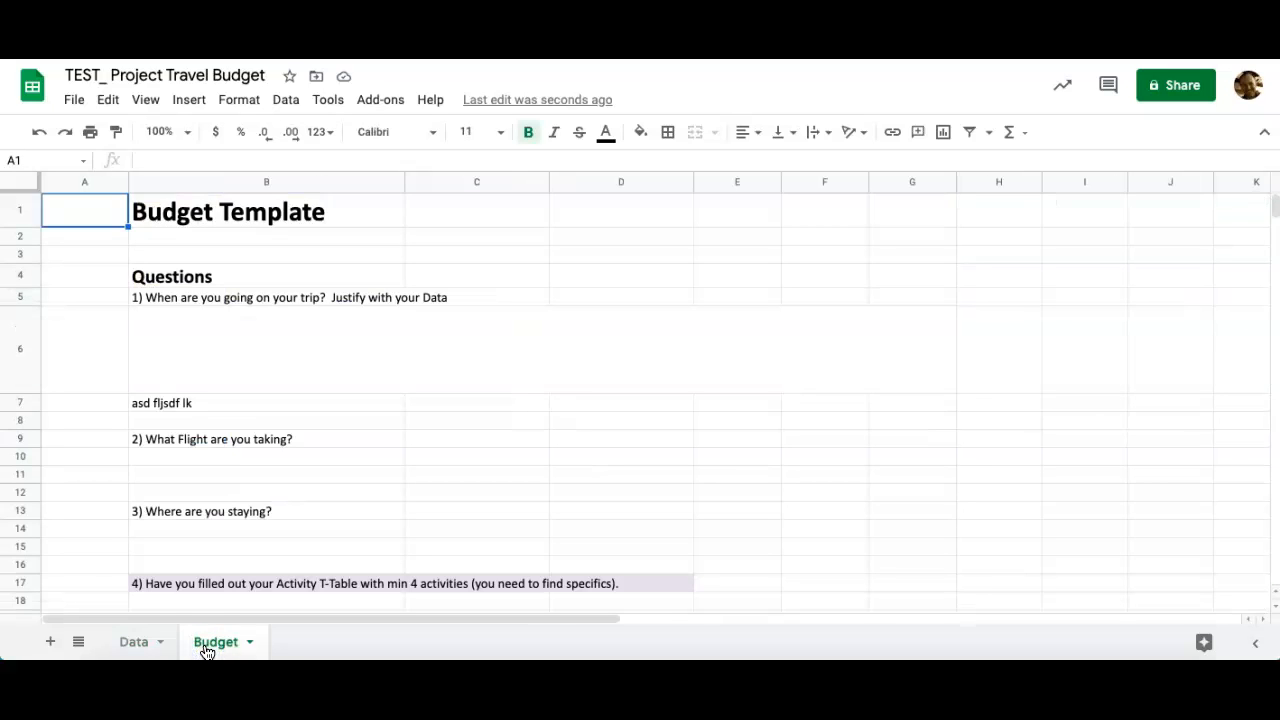
{"action": "left_click", "coordinate": [134, 643]}
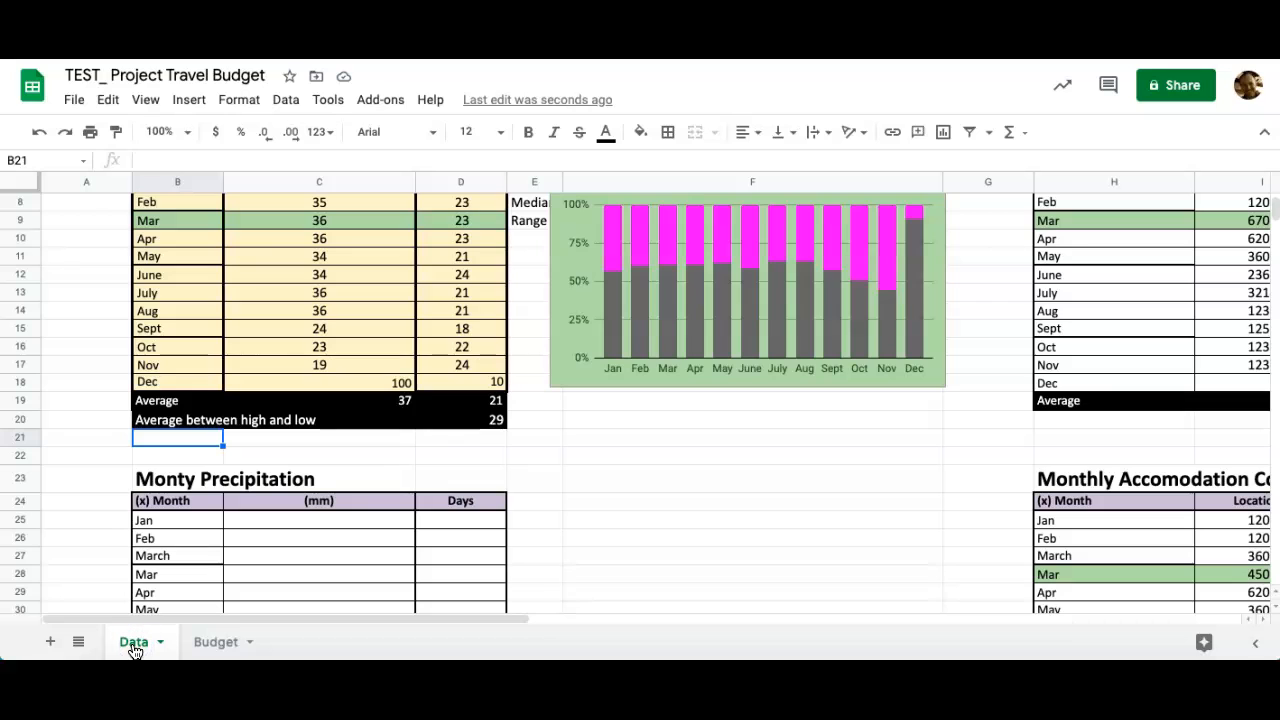
{"action": "left_click", "coordinate": [215, 643]}
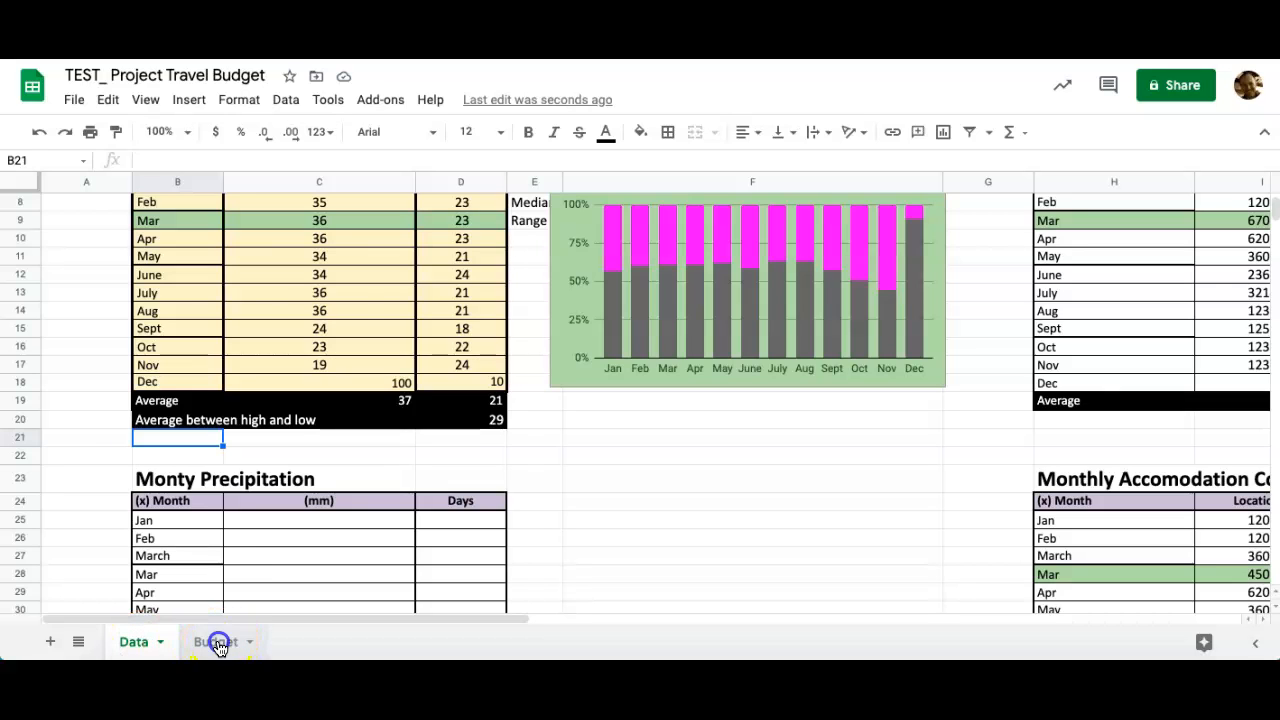
{"action": "left_click_drag", "start_coordinate": [220, 643], "coordinate": [121, 646]}
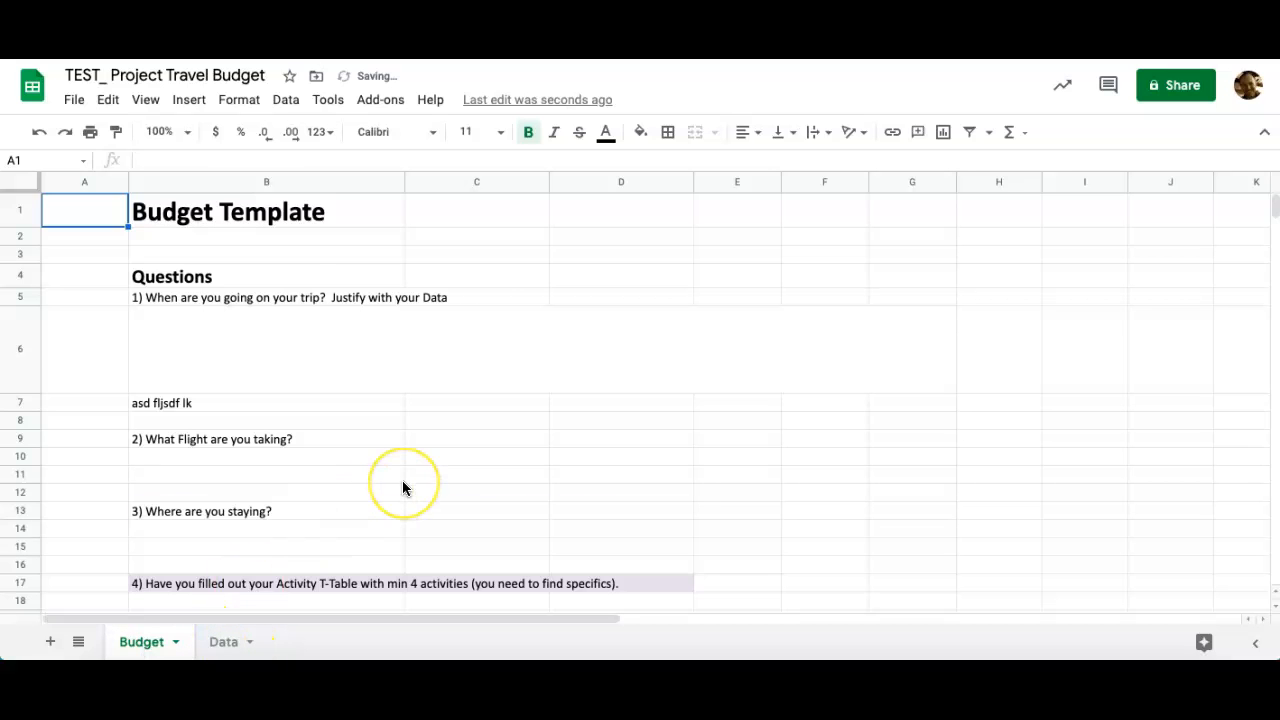
Clear the Flight trip cost in D37 and its per-day formula on Budget.
{"action": "scroll", "coordinate": [403, 487], "scroll_direction": "down", "scroll_amount": 5}
{"action": "scroll", "coordinate": [403, 487], "scroll_direction": "down", "scroll_amount": 1}
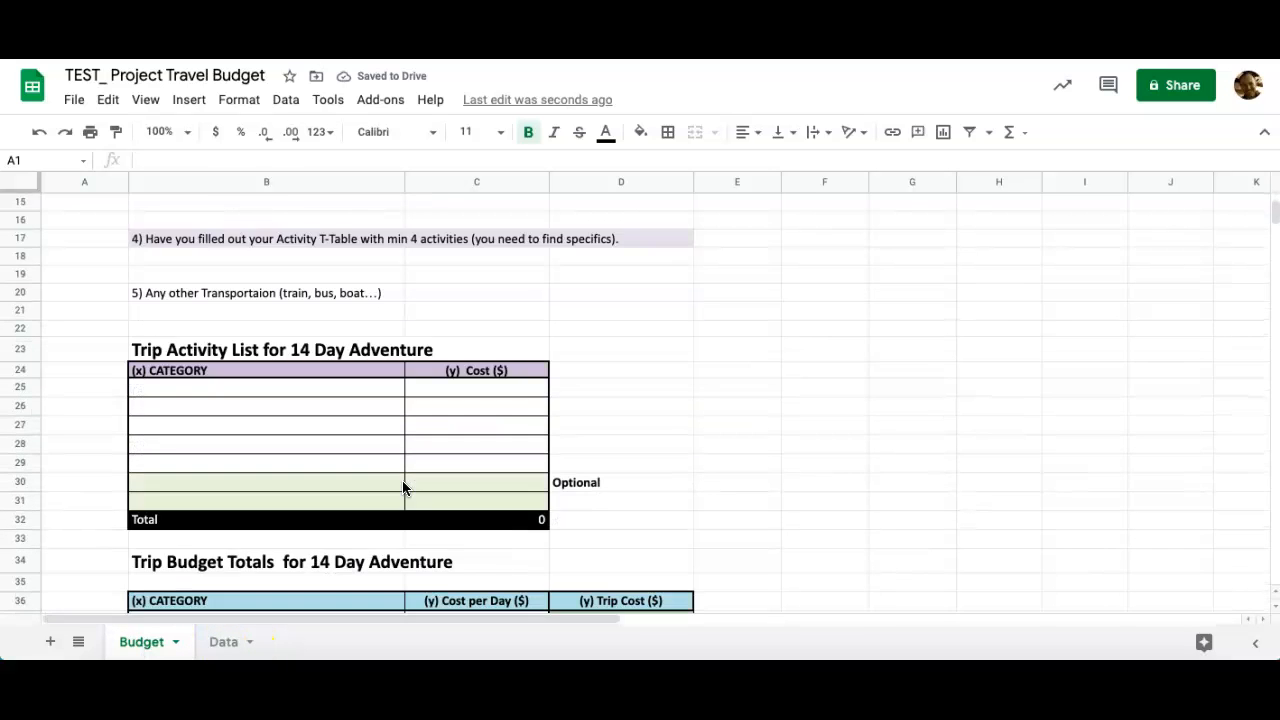
{"action": "scroll", "coordinate": [403, 487], "scroll_direction": "down", "scroll_amount": 5}
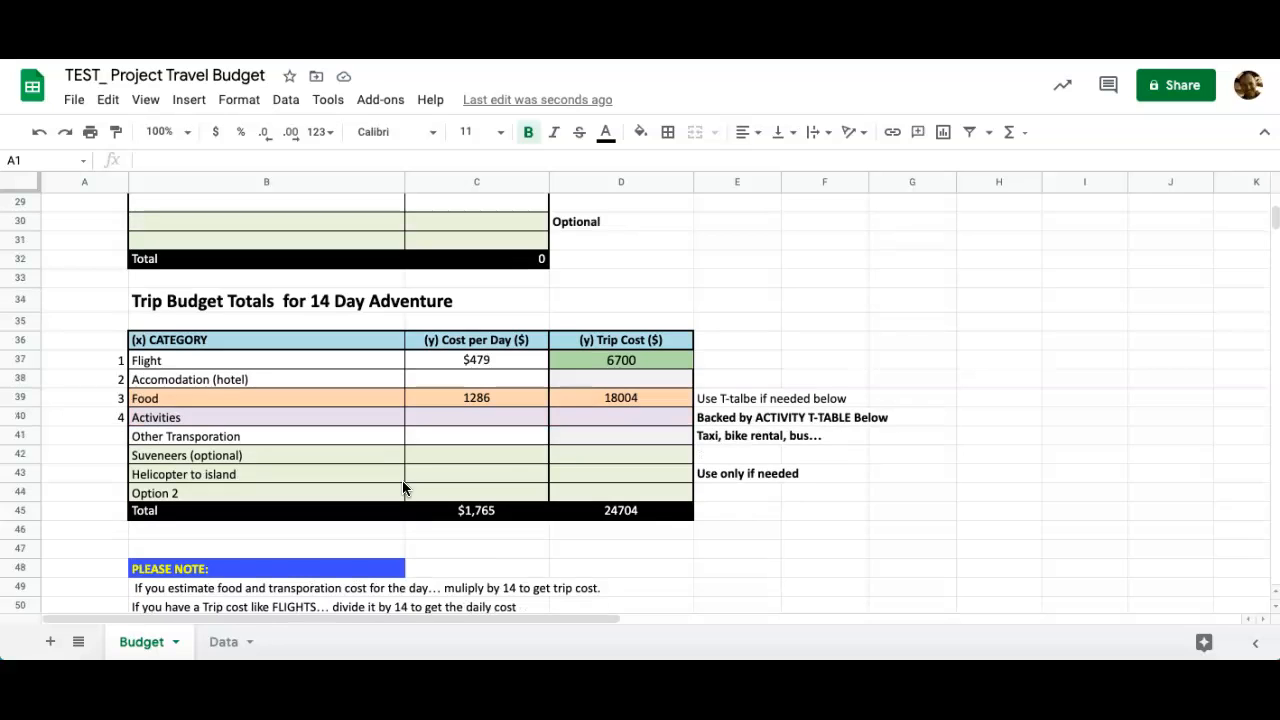
{"action": "left_click", "coordinate": [626, 359]}
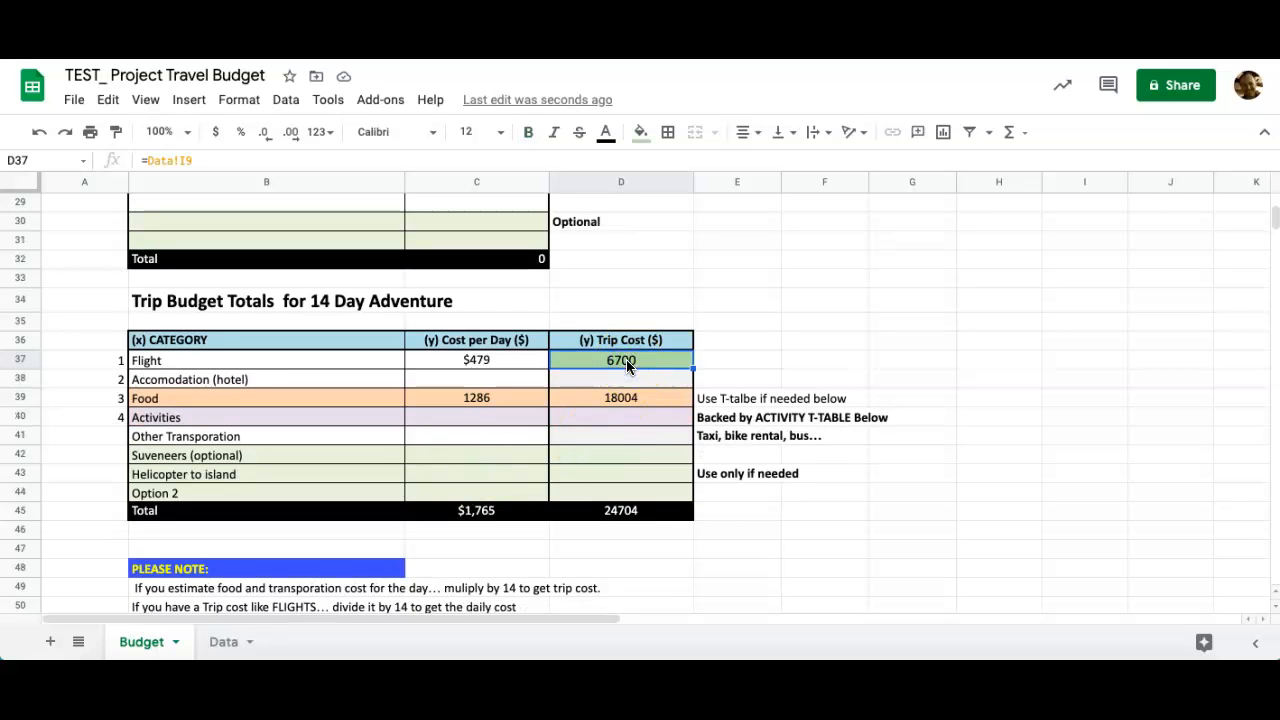
{"action": "key", "text": "Delete"}
{"action": "left_click", "coordinate": [494, 365]}
{"action": "key", "text": "Delete"}
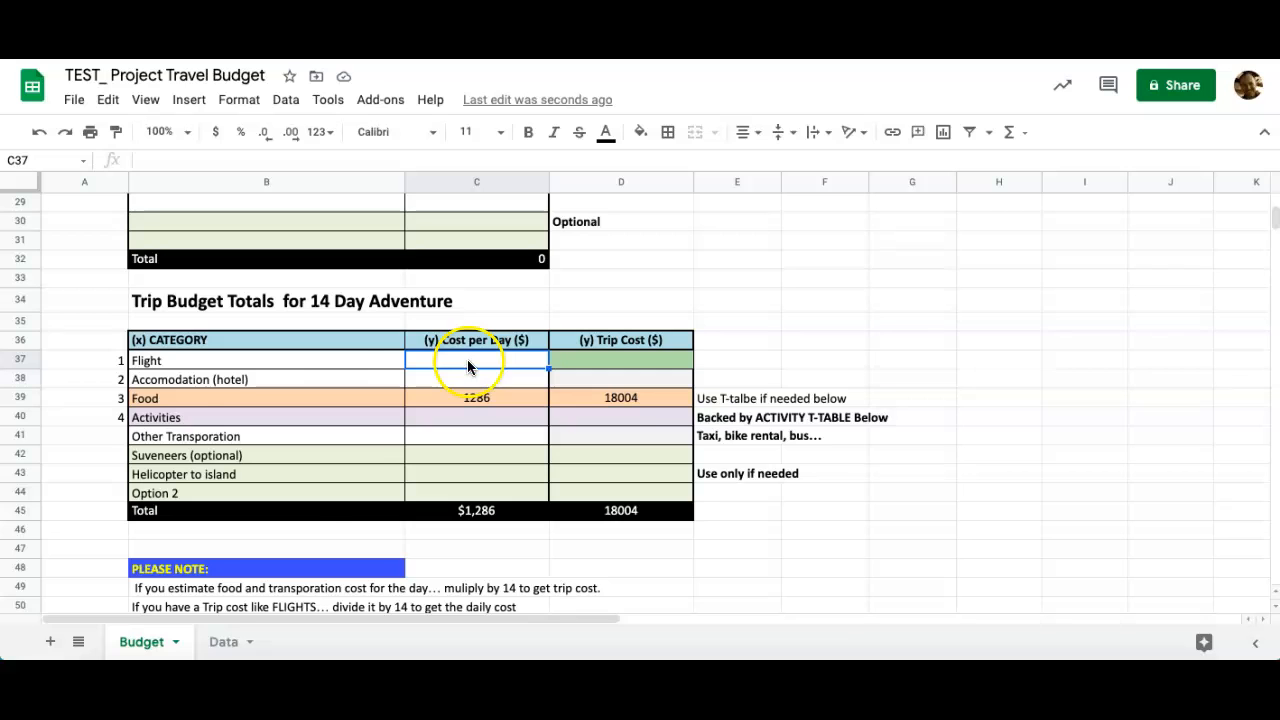
Locate the March Bali airfare of 6700 in Data's I9, then return to Budget's D37.
{"action": "left_click", "coordinate": [226, 644]}
{"action": "scroll", "coordinate": [523, 355], "scroll_direction": "up", "scroll_amount": 1}
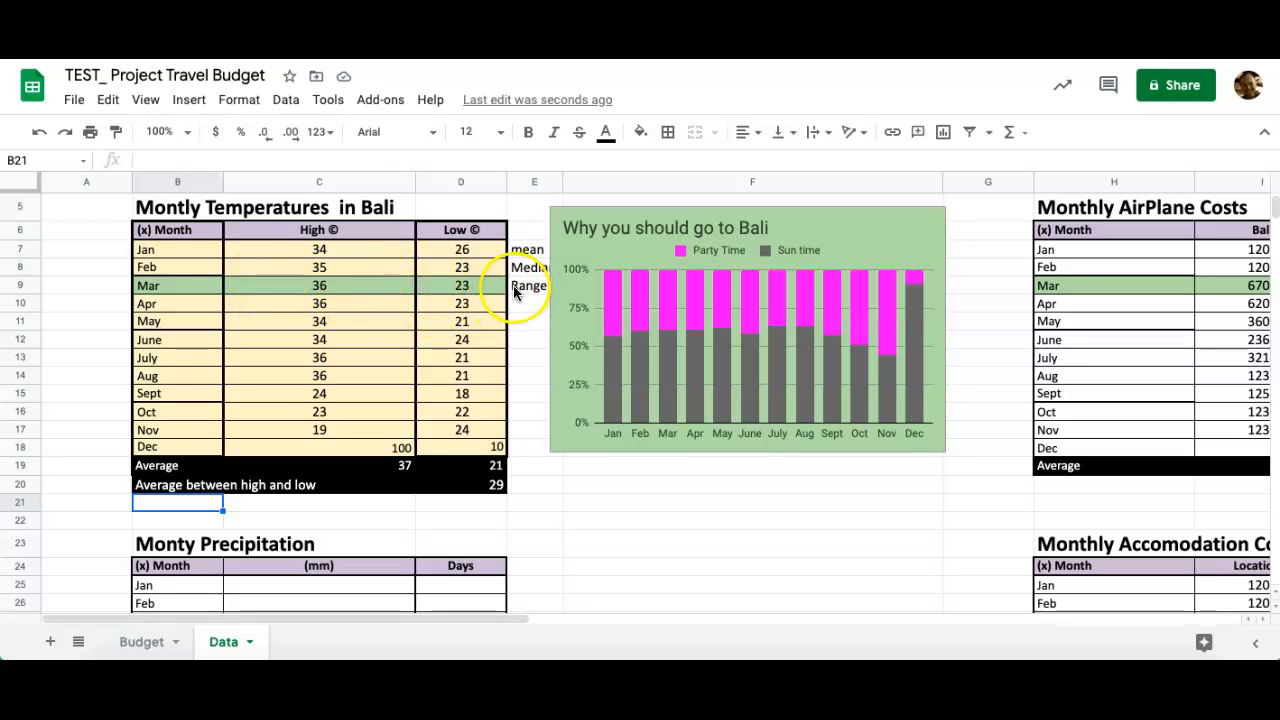
{"action": "scroll", "coordinate": [587, 518], "scroll_direction": "right", "scroll_amount": 5}
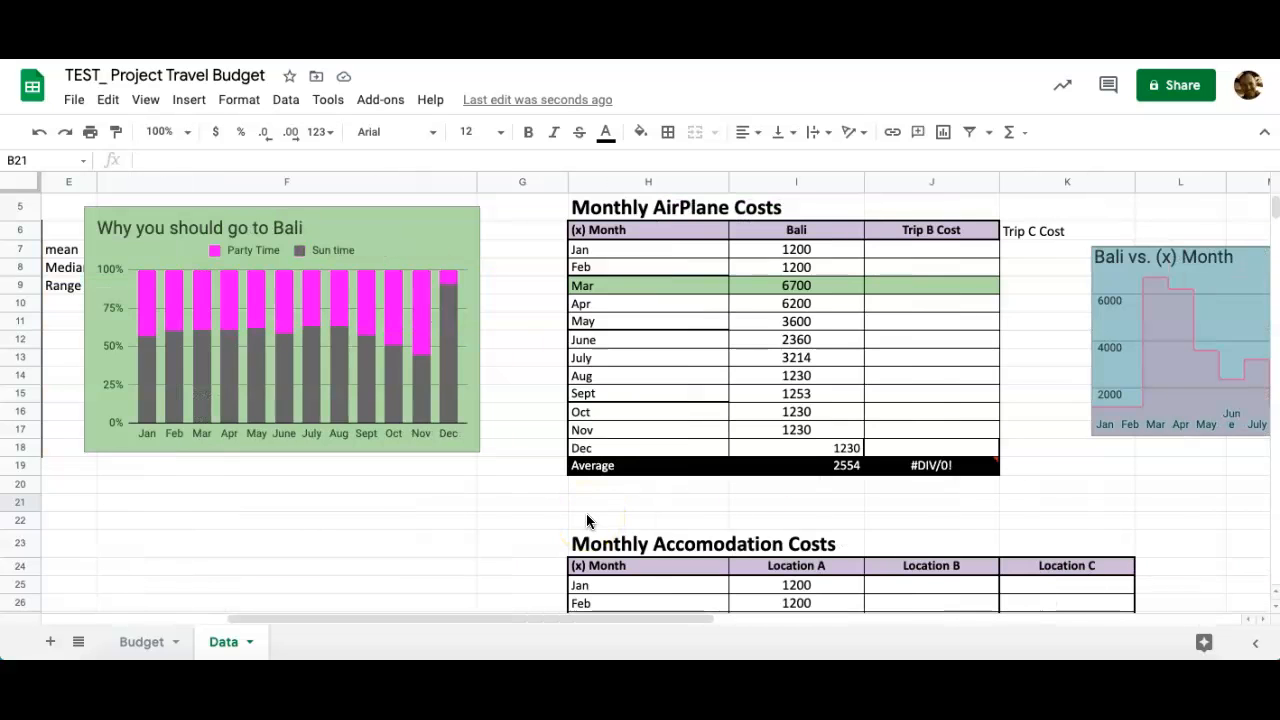
{"action": "left_click", "coordinate": [830, 282]}
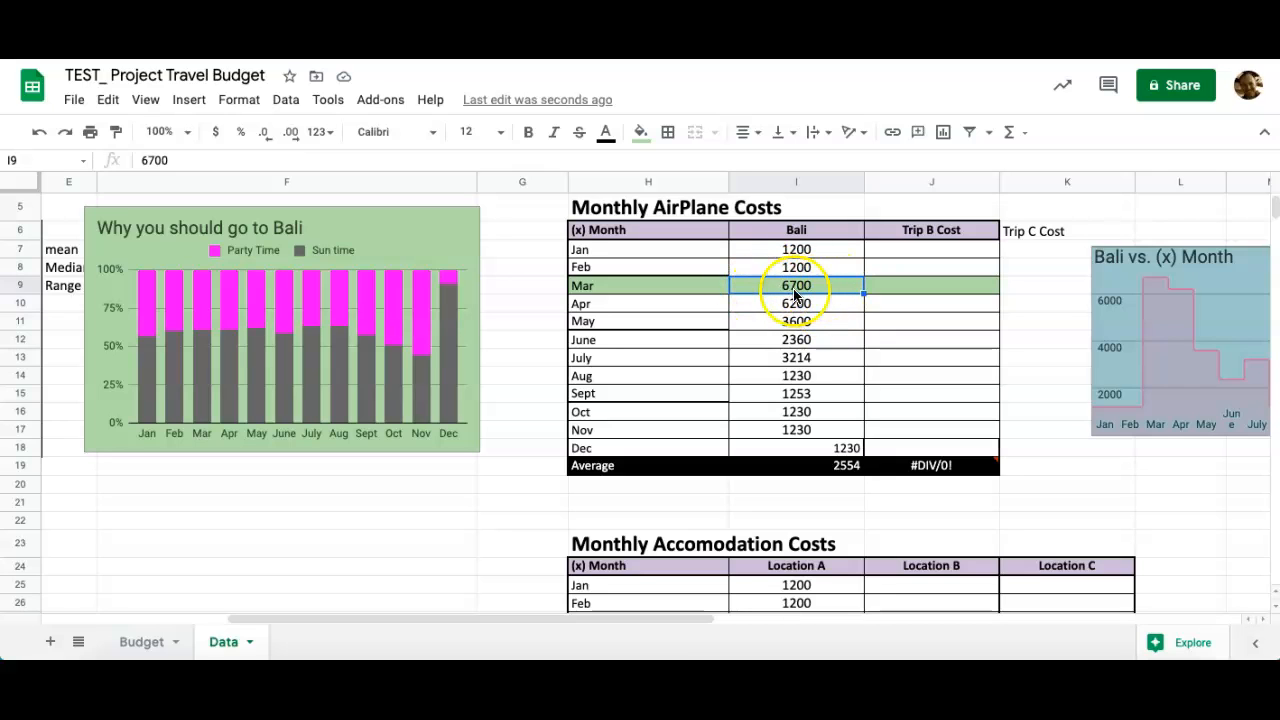
{"action": "left_click", "coordinate": [140, 641]}
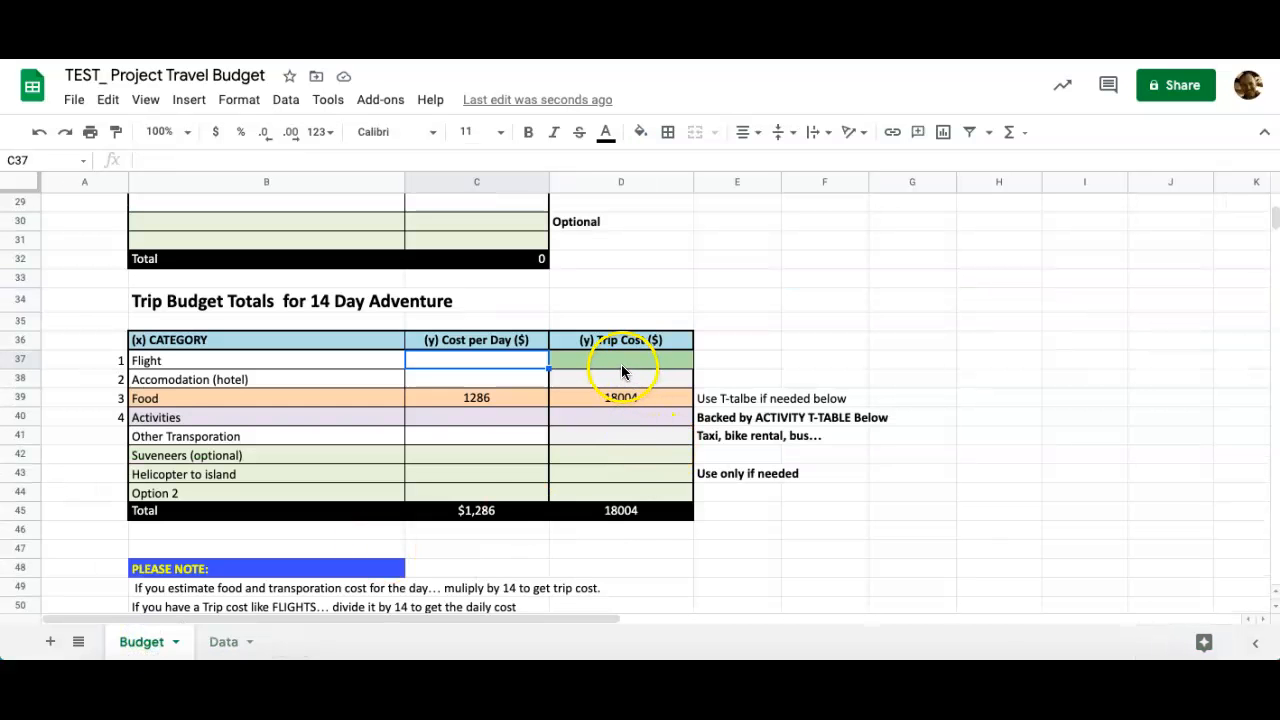
{"action": "left_click", "coordinate": [223, 642]}
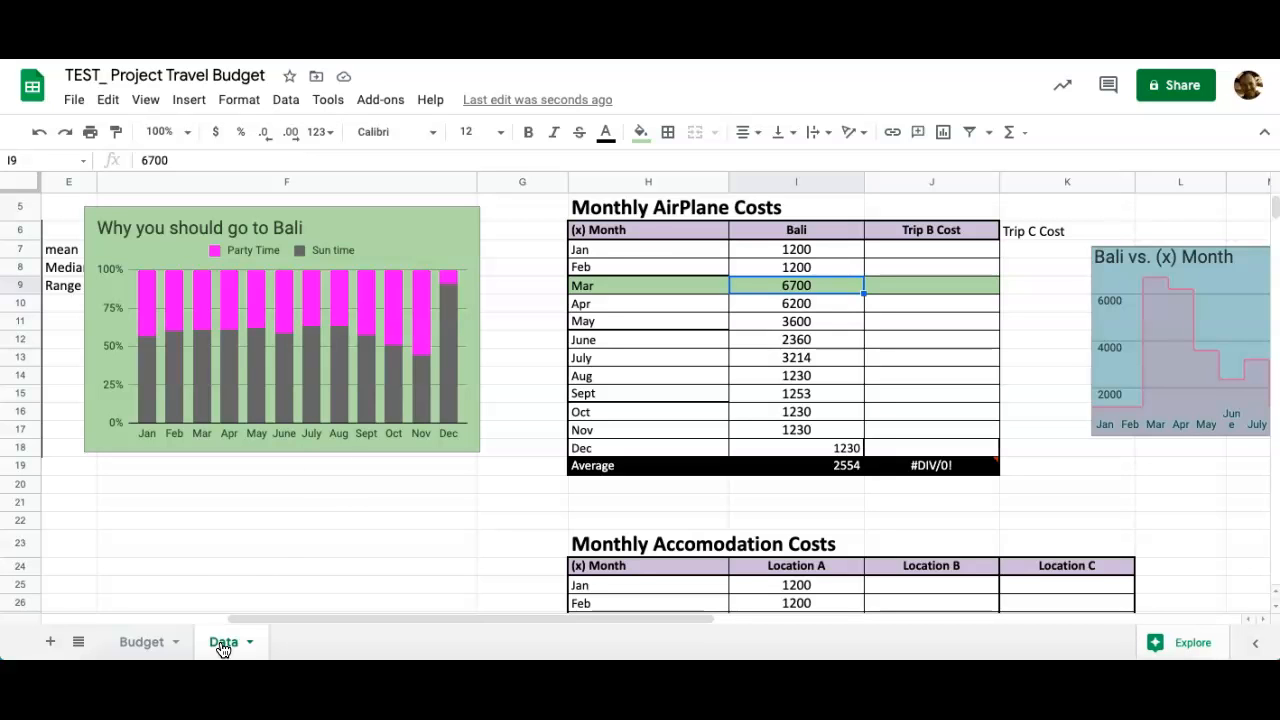
{"action": "left_click", "coordinate": [141, 641]}
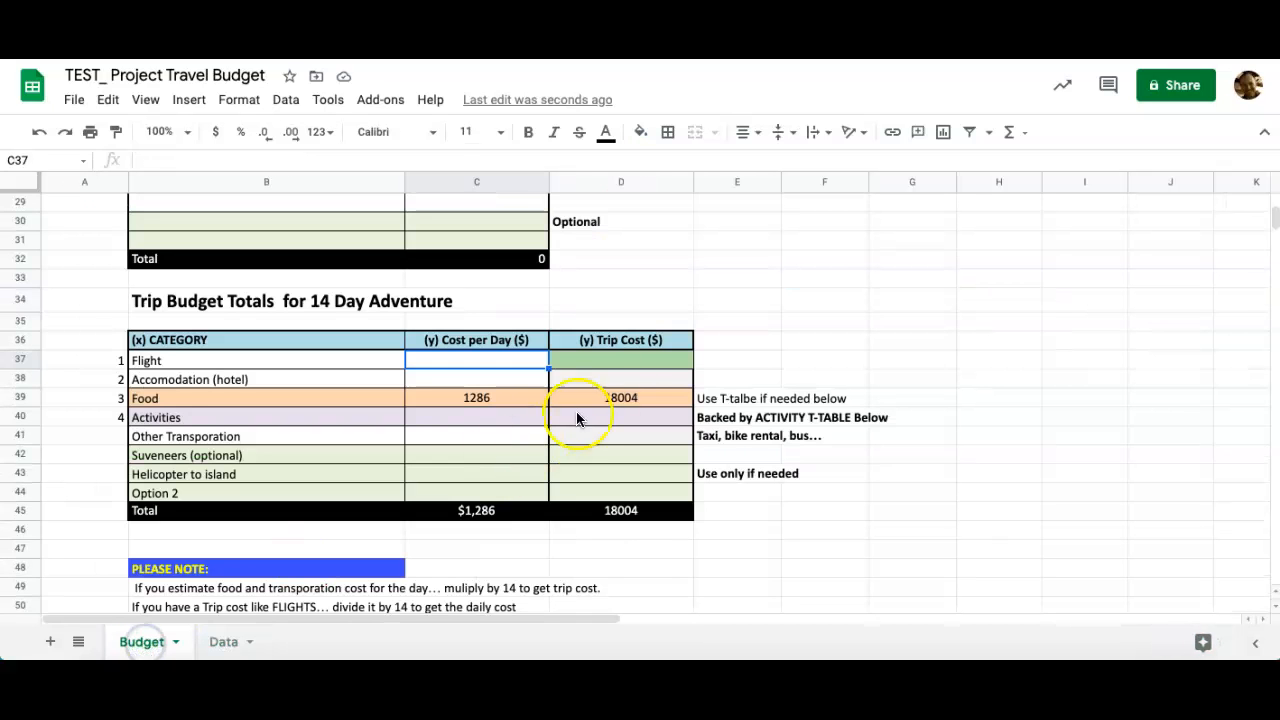
{"action": "left_click", "coordinate": [616, 362]}
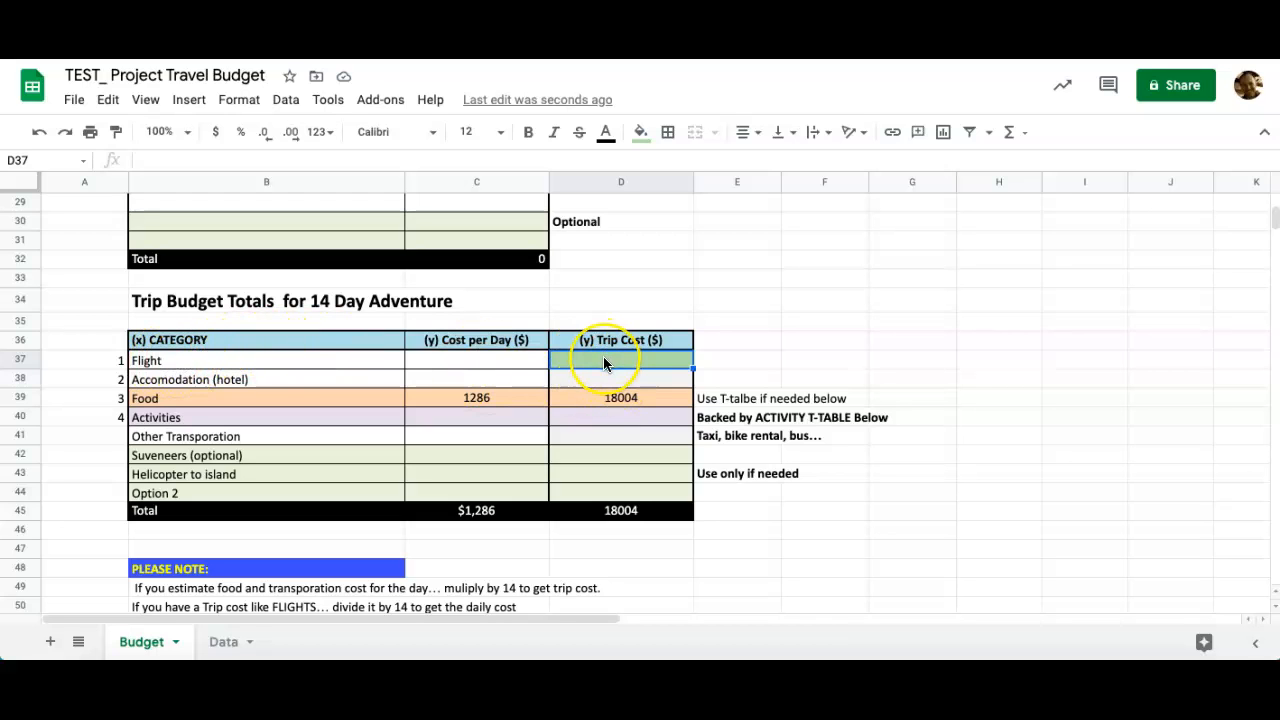
{"action": "type", "text": "="}
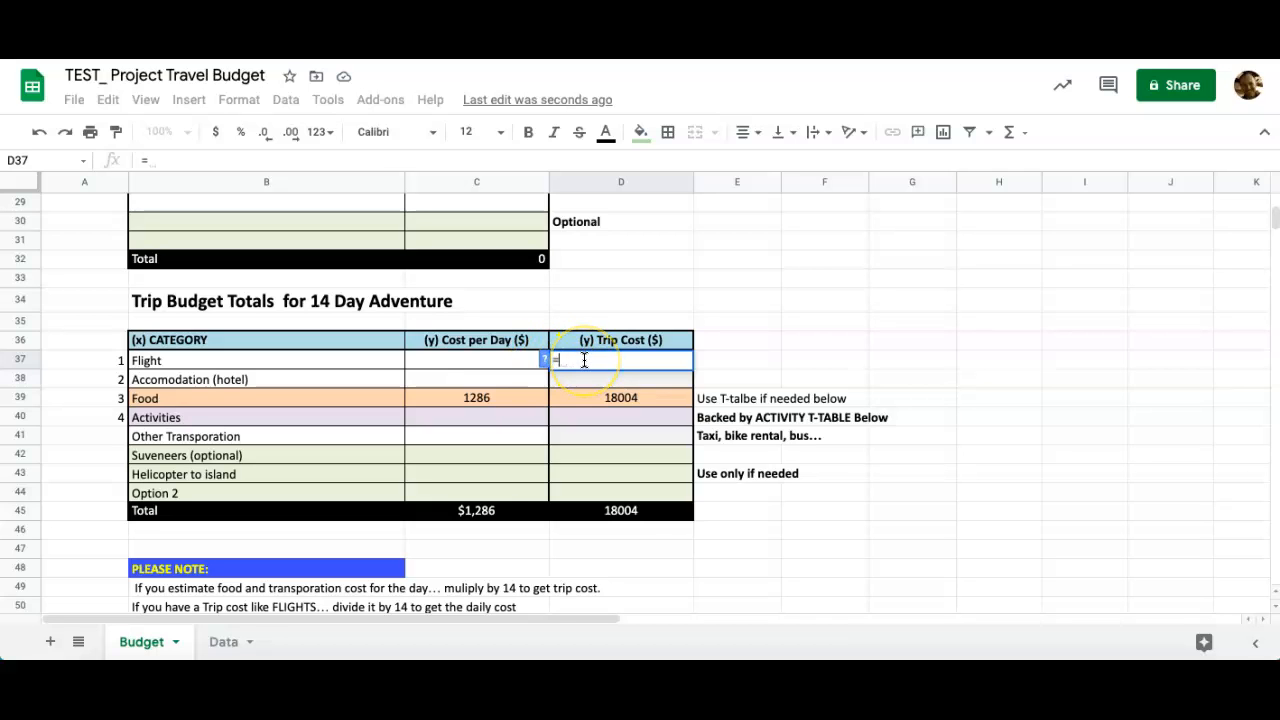
{"action": "left_click", "coordinate": [222, 642]}
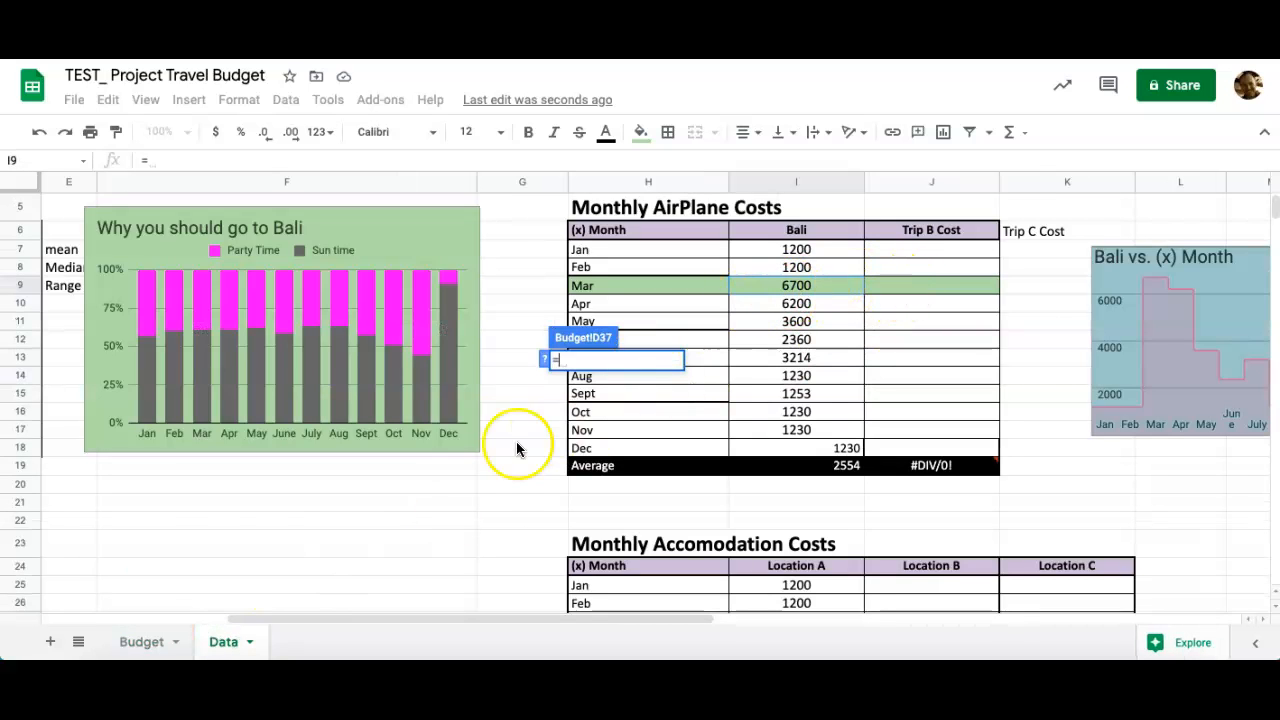
{"action": "left_click", "coordinate": [138, 642]}
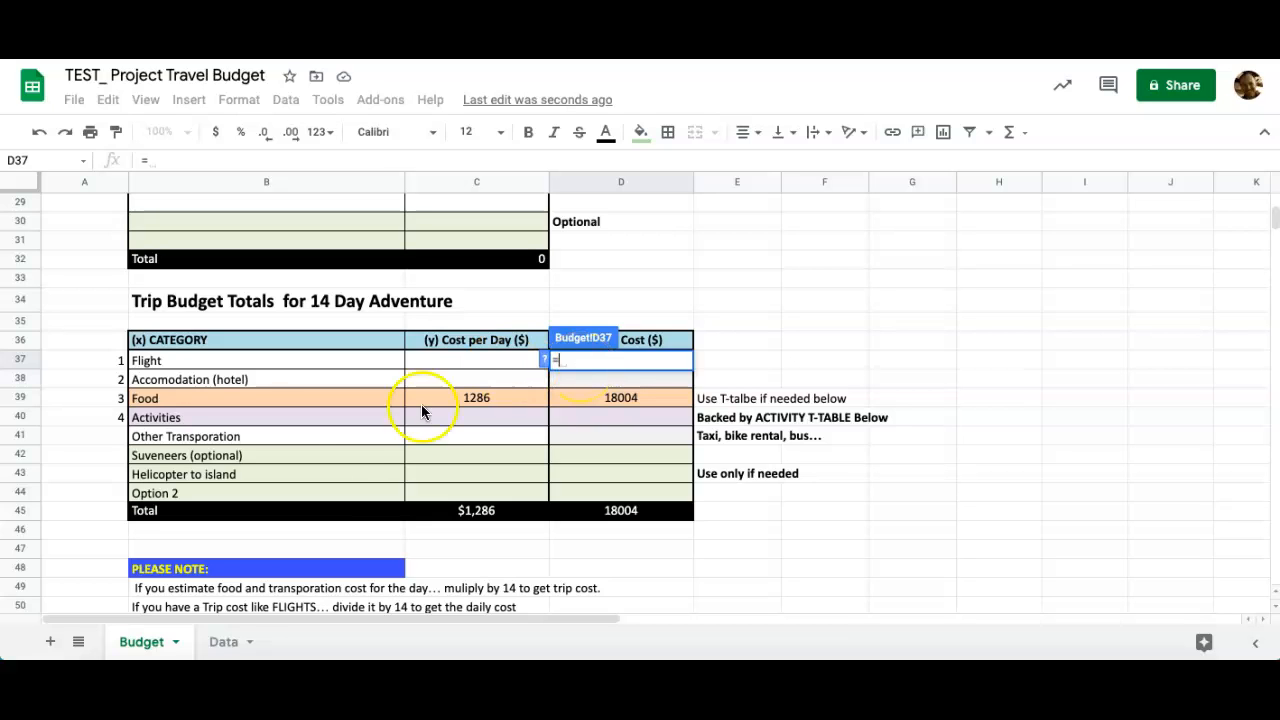
{"action": "left_click", "coordinate": [222, 645]}
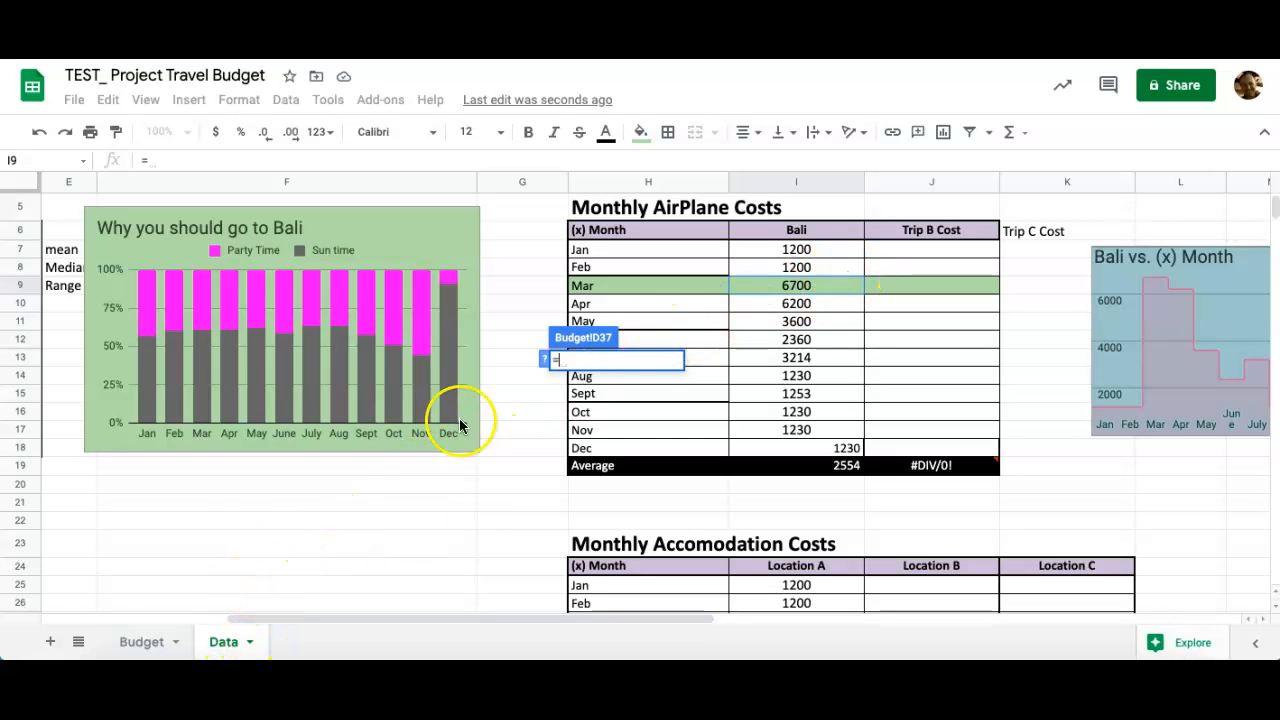
{"action": "left_click", "coordinate": [142, 645]}
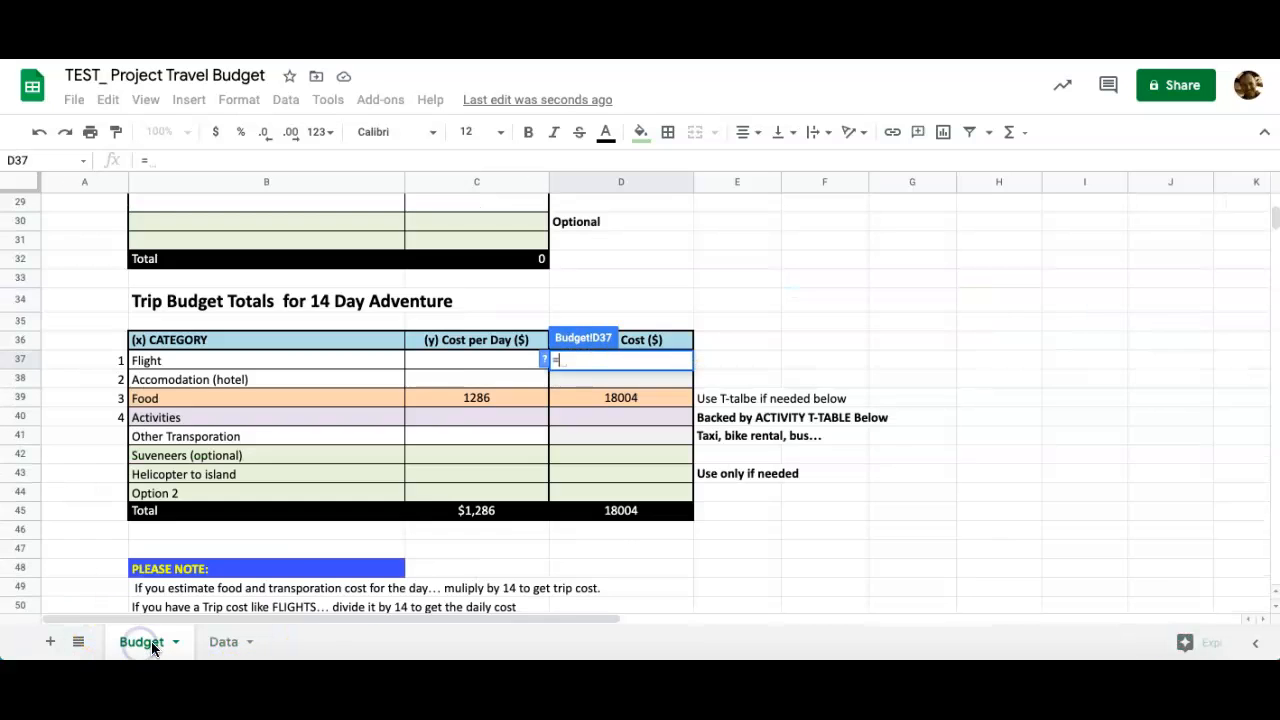
{"action": "left_click", "coordinate": [228, 645]}
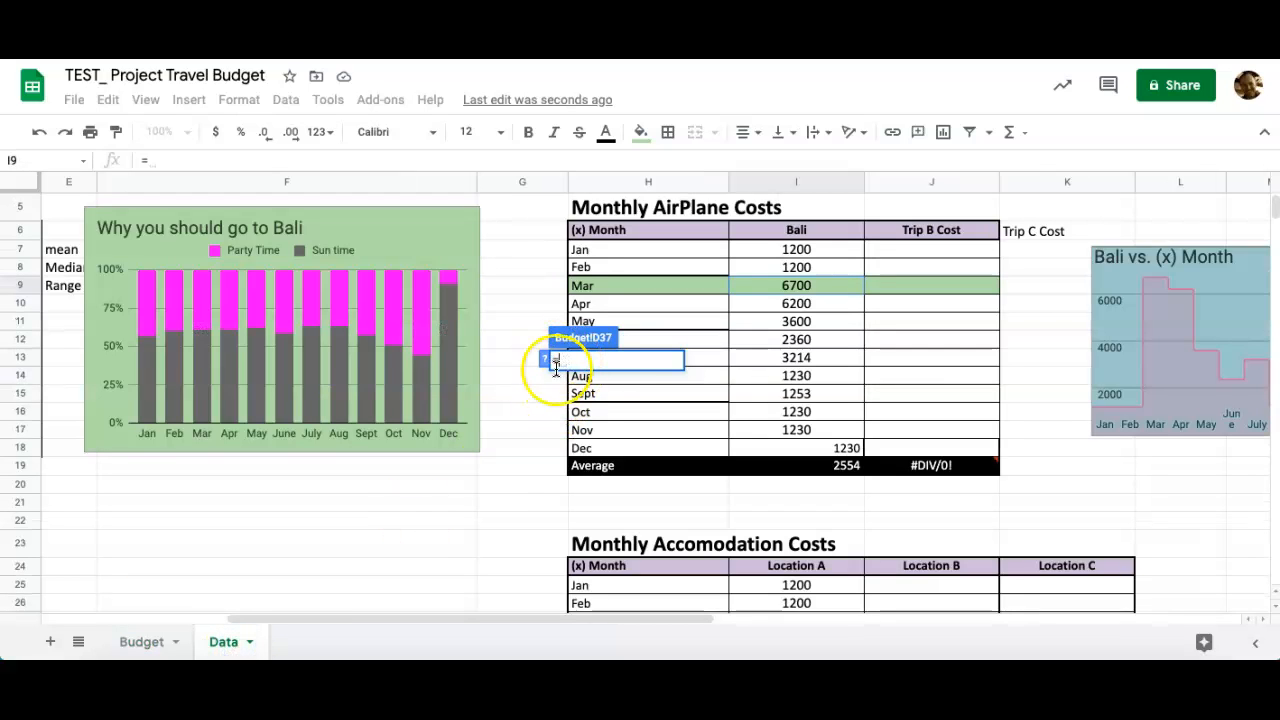
{"action": "type", "text": "data"}
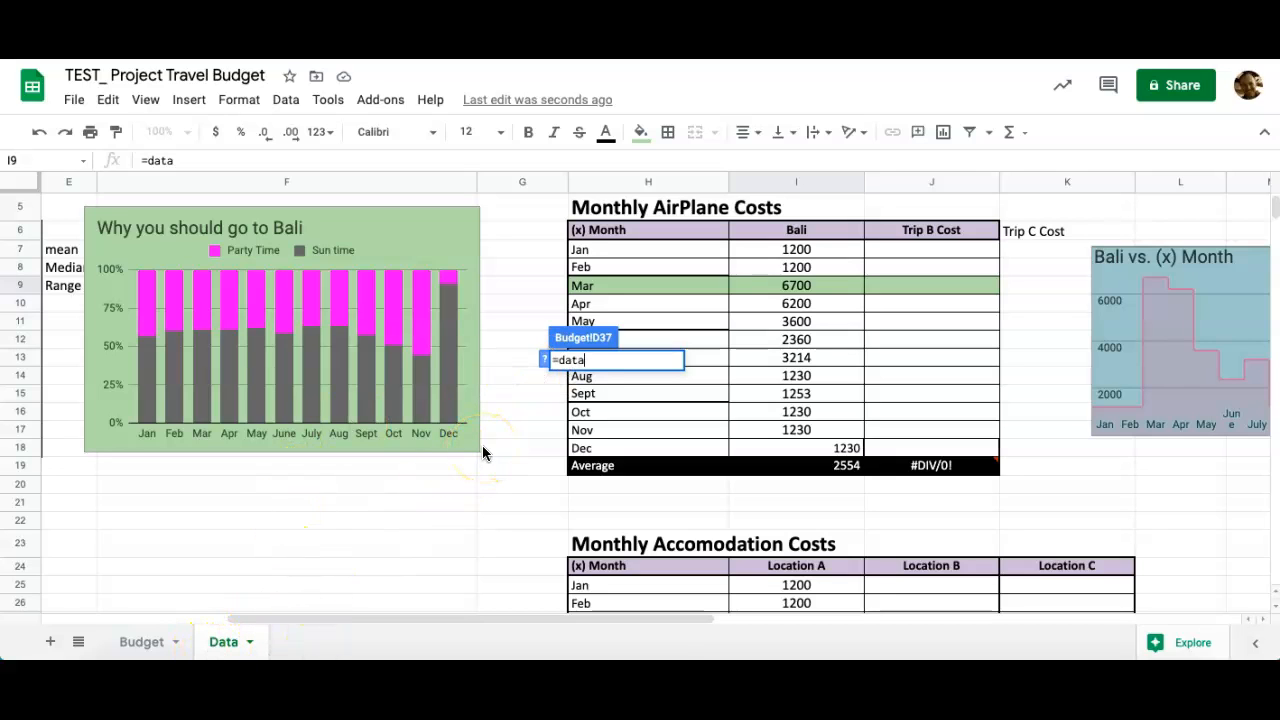
{"action": "type", "text": "!"}
{"action": "left_click", "coordinate": [795, 181]}
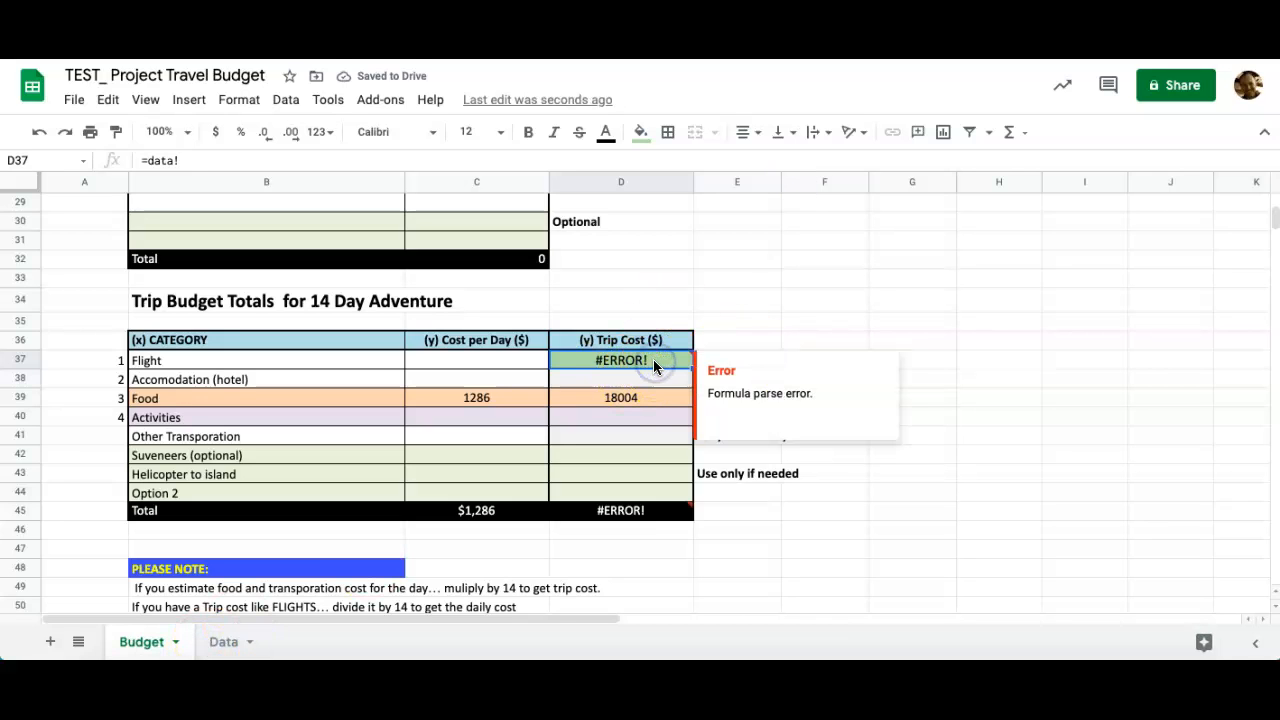
{"action": "key", "text": "Delete"}
{"action": "left_click", "coordinate": [578, 361]}
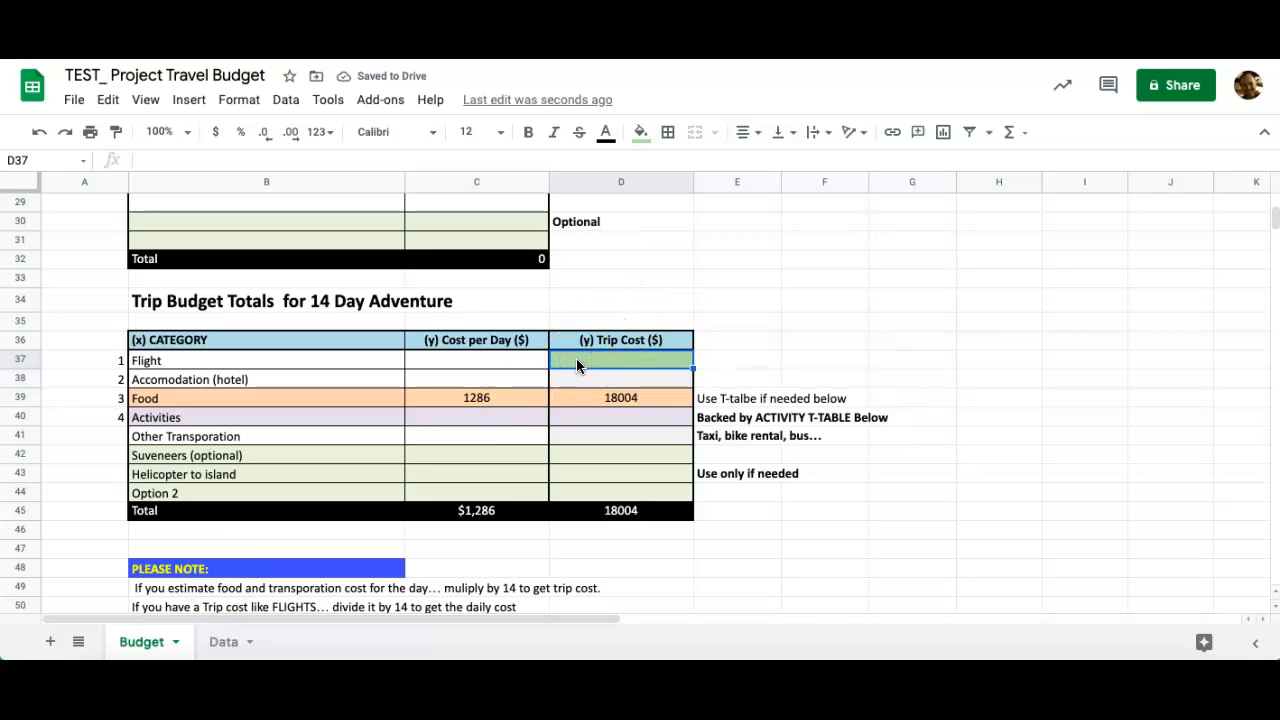
Enter =Data!I9 in D37 to link the Flight trip cost to the March airfare.
{"action": "type", "text": "="}
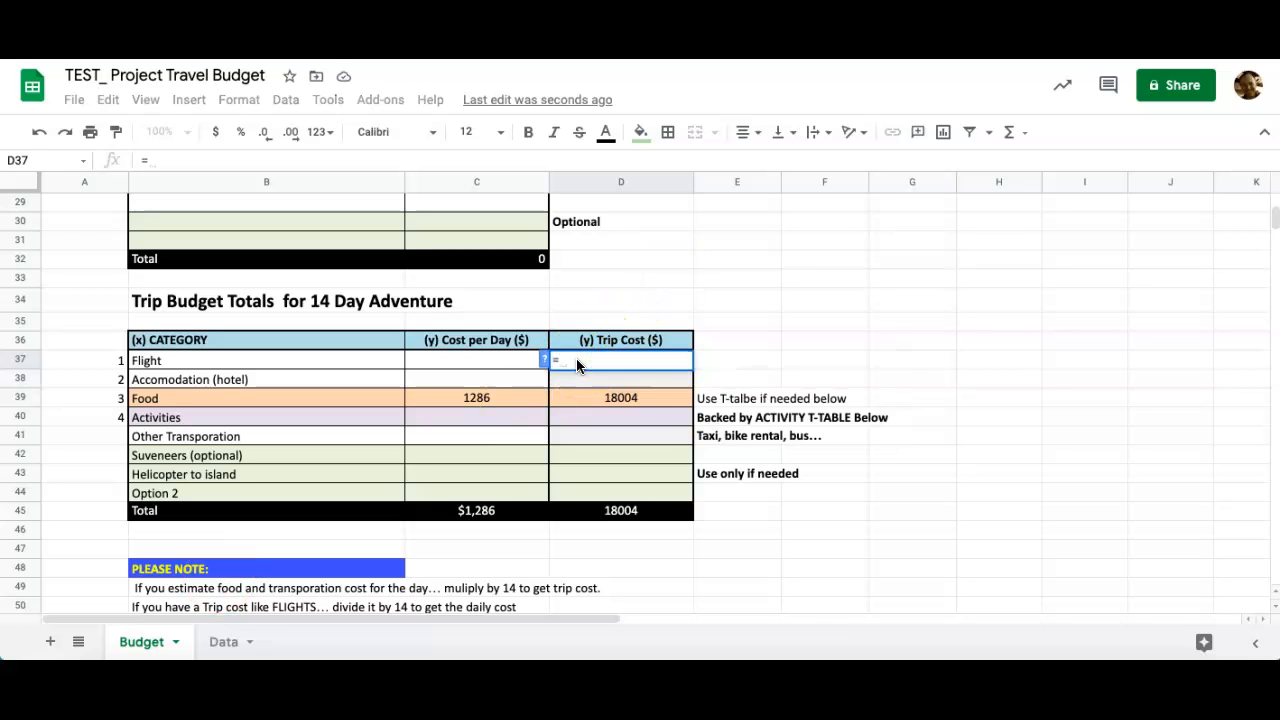
{"action": "type", "text": "data"}
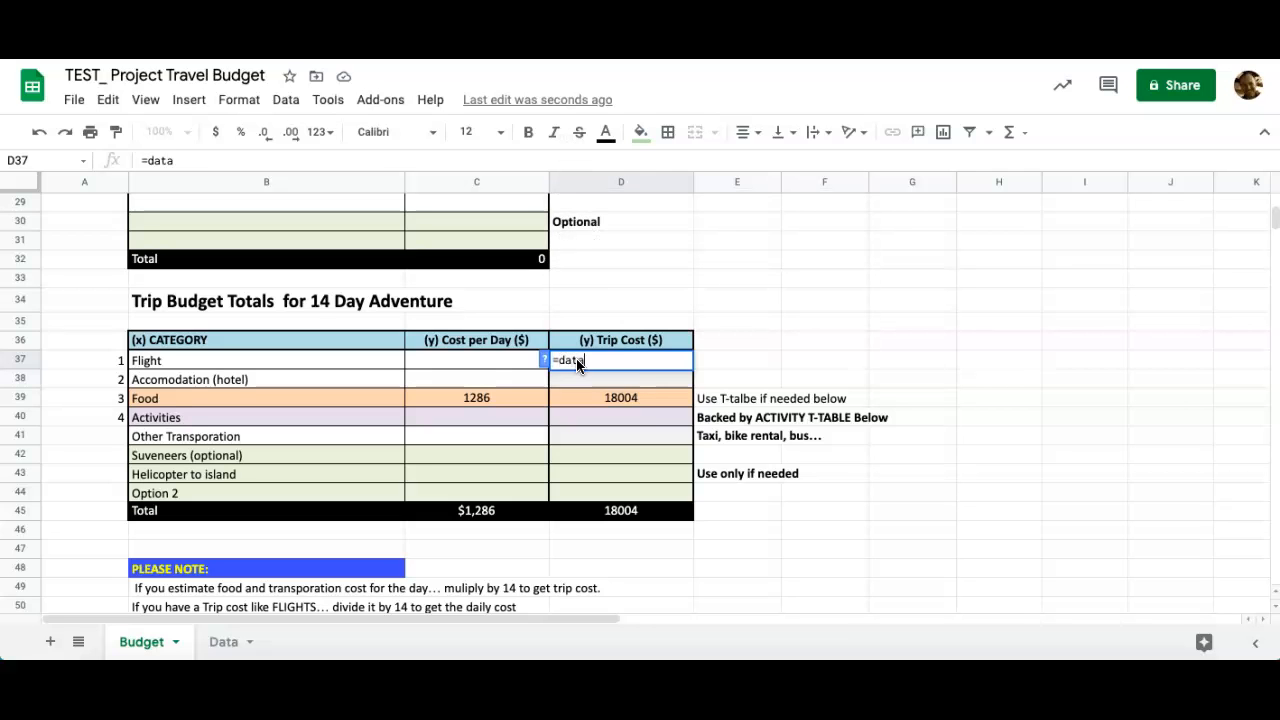
{"action": "left_click", "coordinate": [222, 643]}
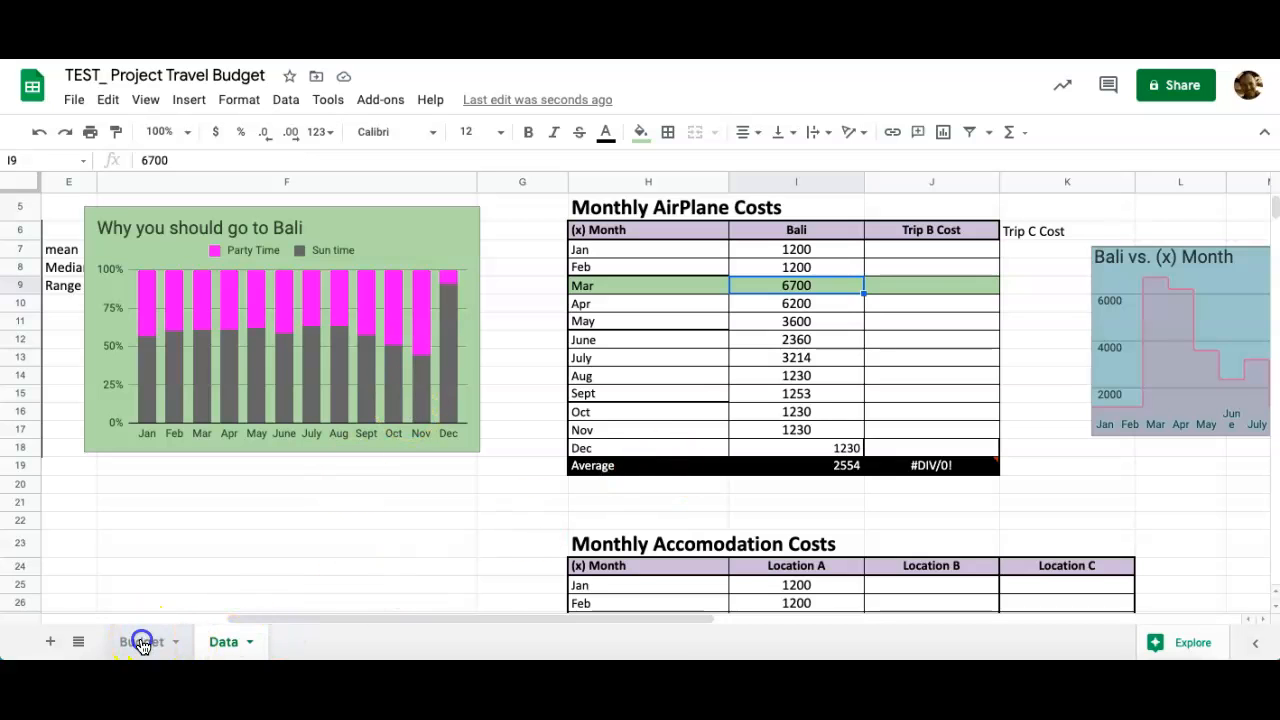
{"action": "left_click", "coordinate": [141, 641]}
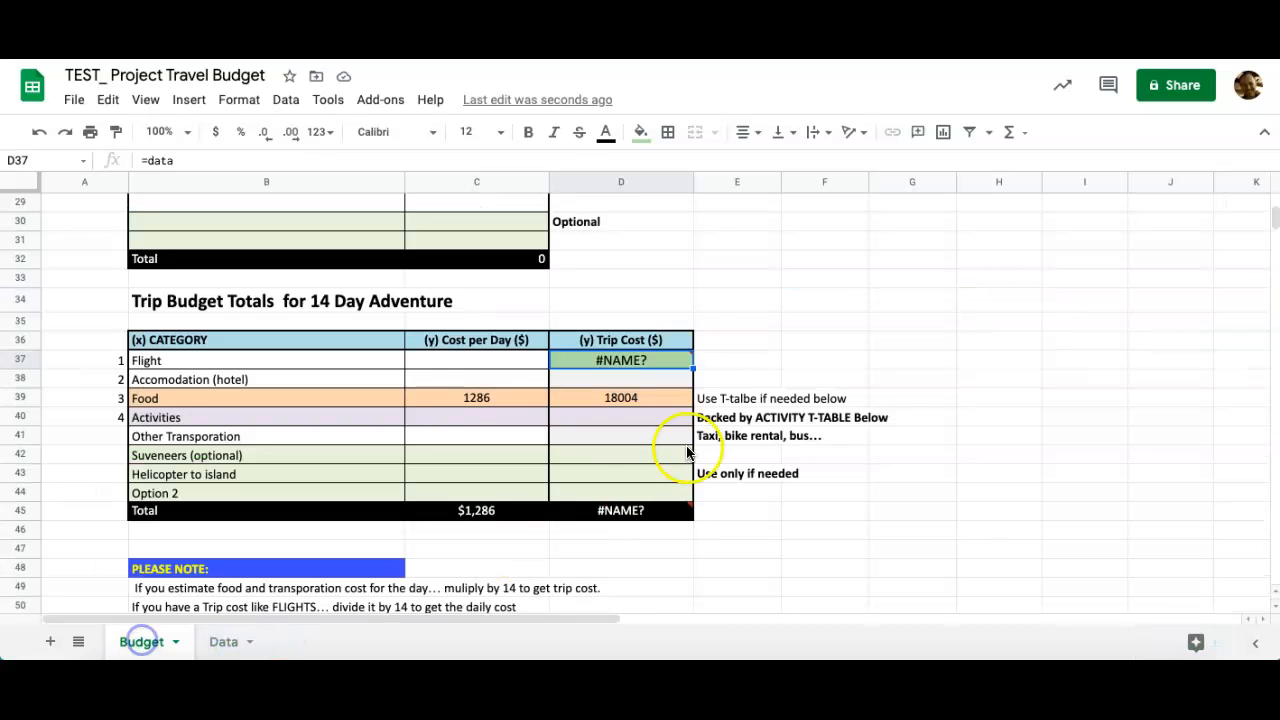
{"action": "double_click", "coordinate": [629, 361]}
{"action": "type", "text": "!i9"}
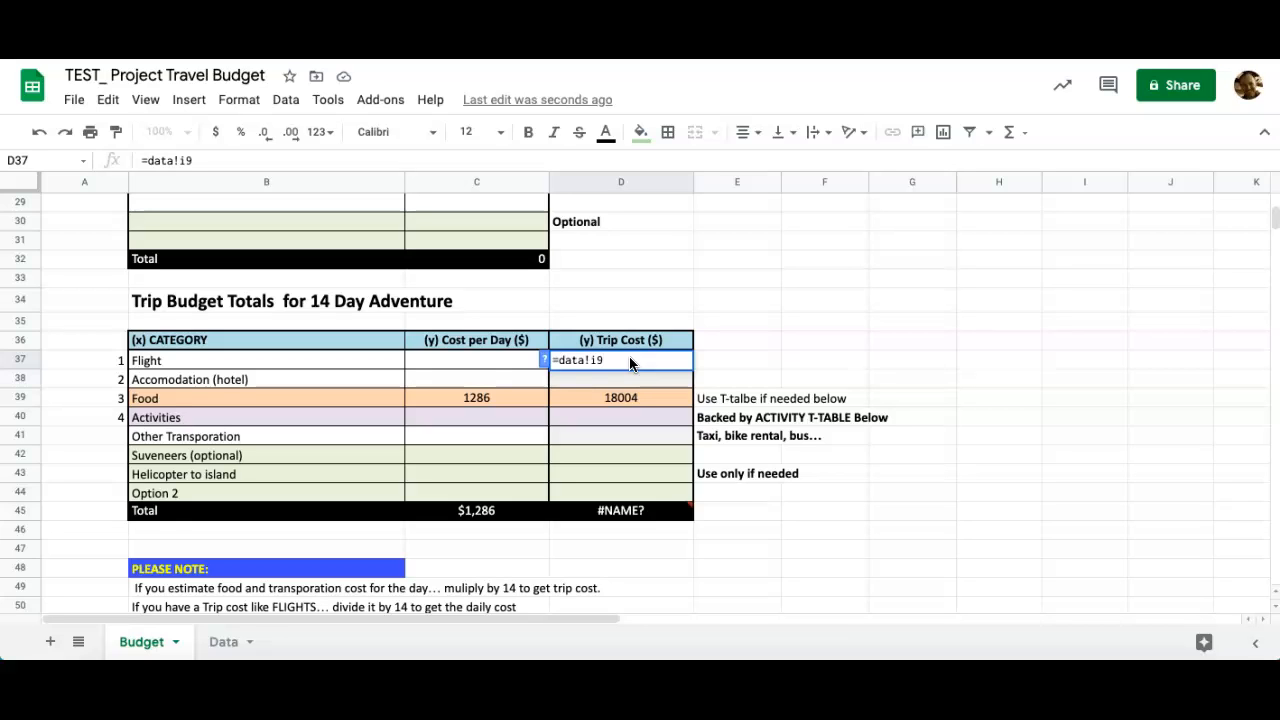
{"action": "key", "text": "Return"}
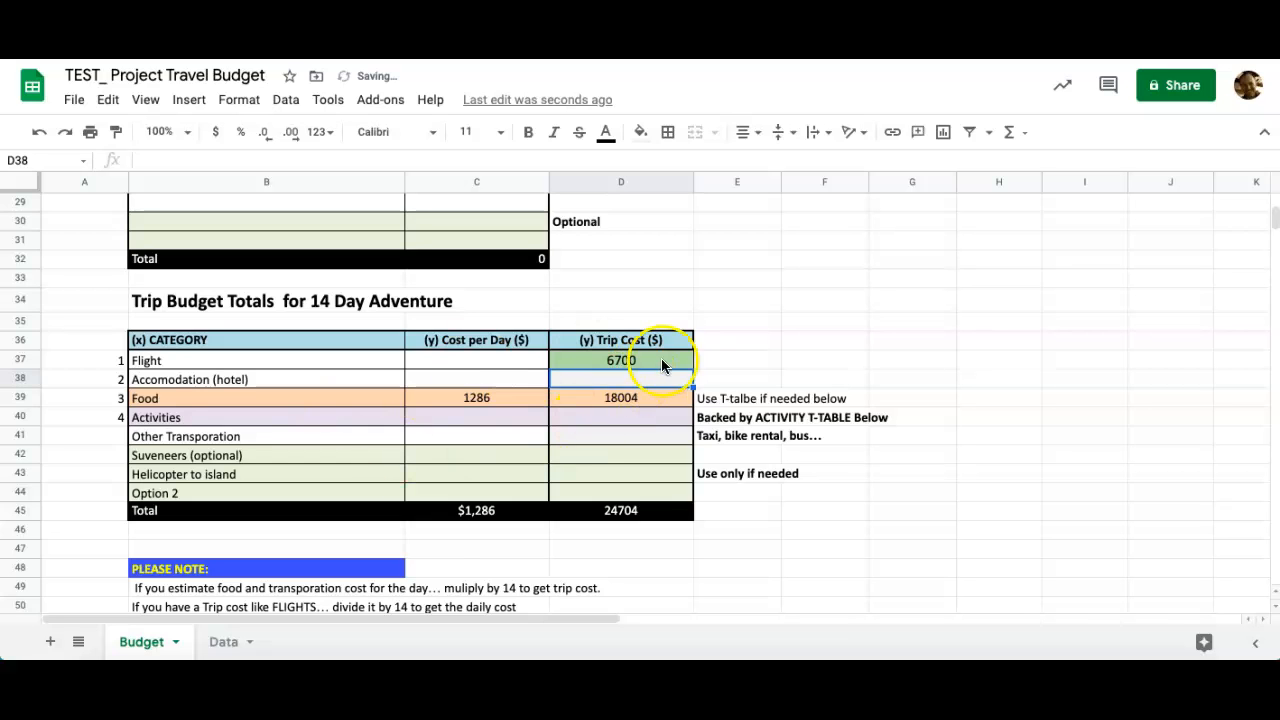
Change Data's March Bali airfare in I9 from 6700 to 2555 and verify Budget's Flight cost.
{"action": "left_click", "coordinate": [223, 642]}
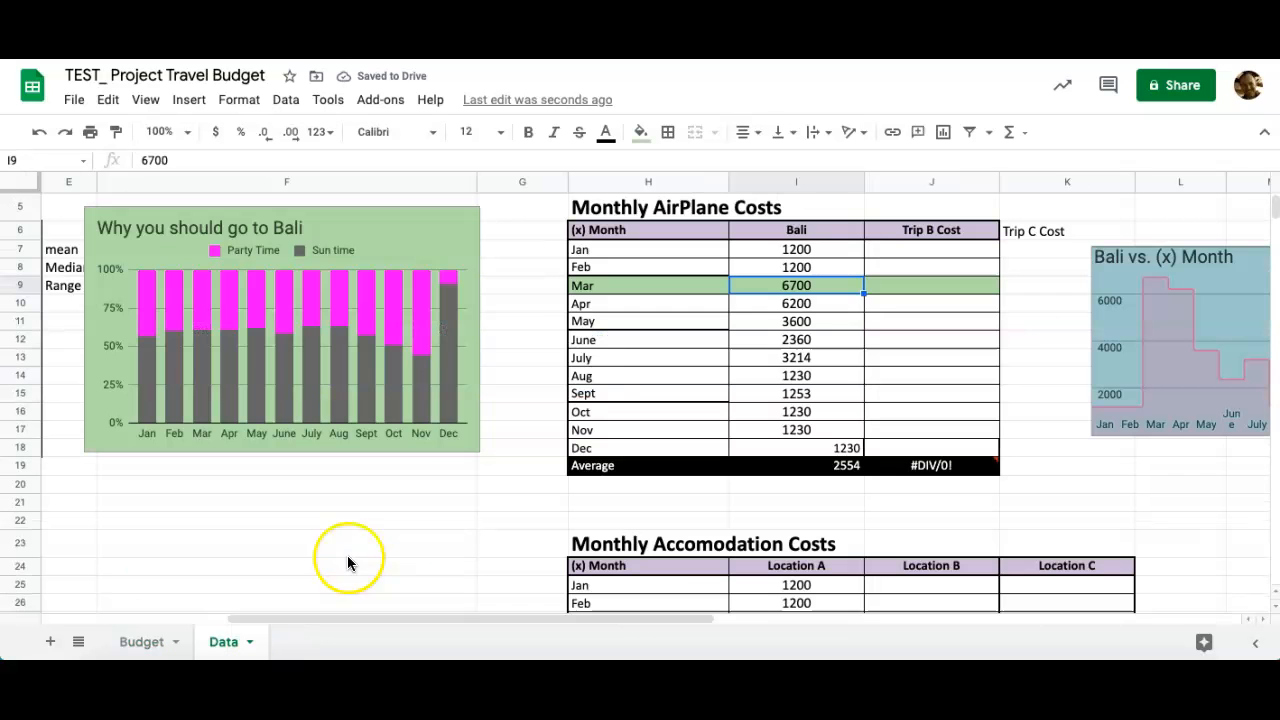
{"action": "double_click", "coordinate": [815, 284]}
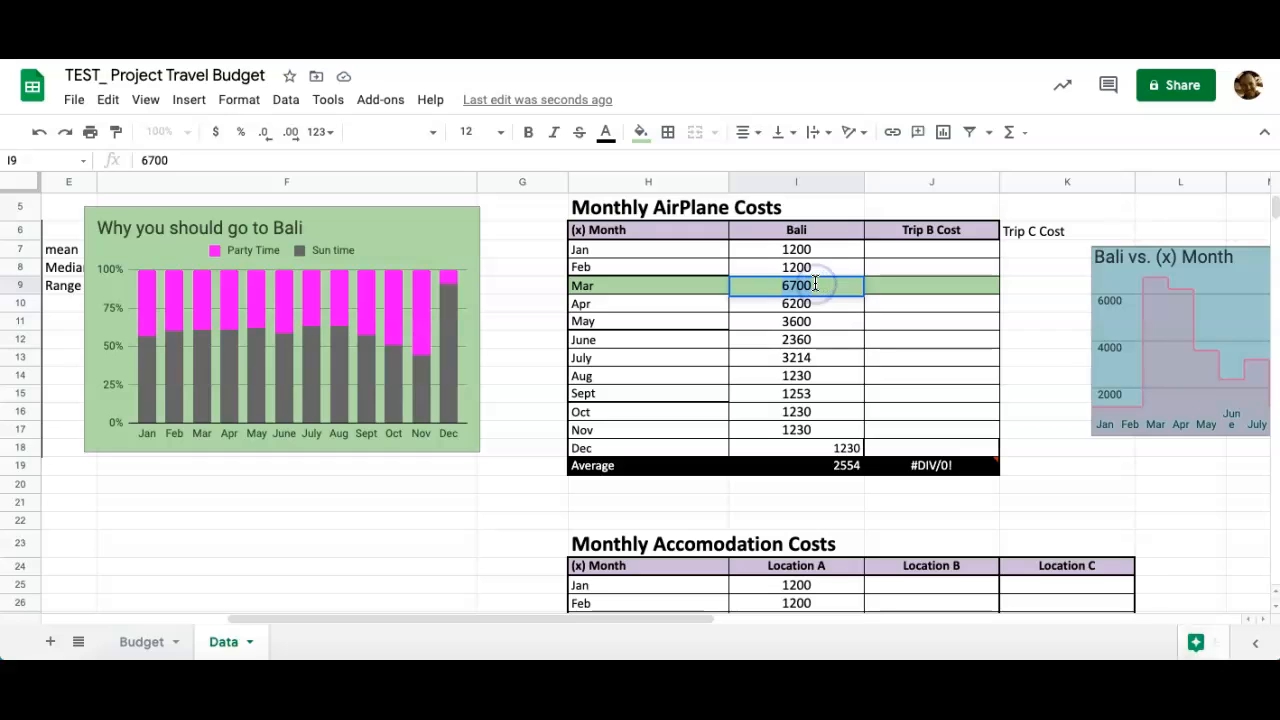
{"action": "type", "text": "2555"}
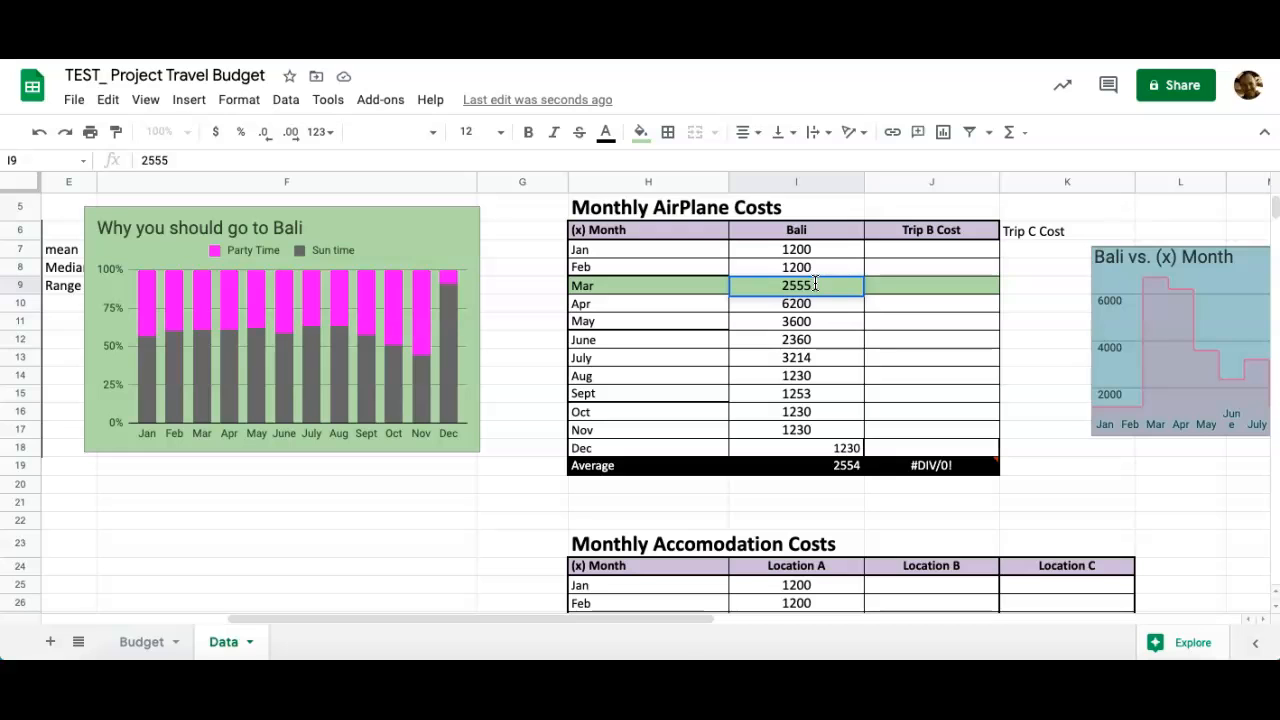
{"action": "key", "text": "Return"}
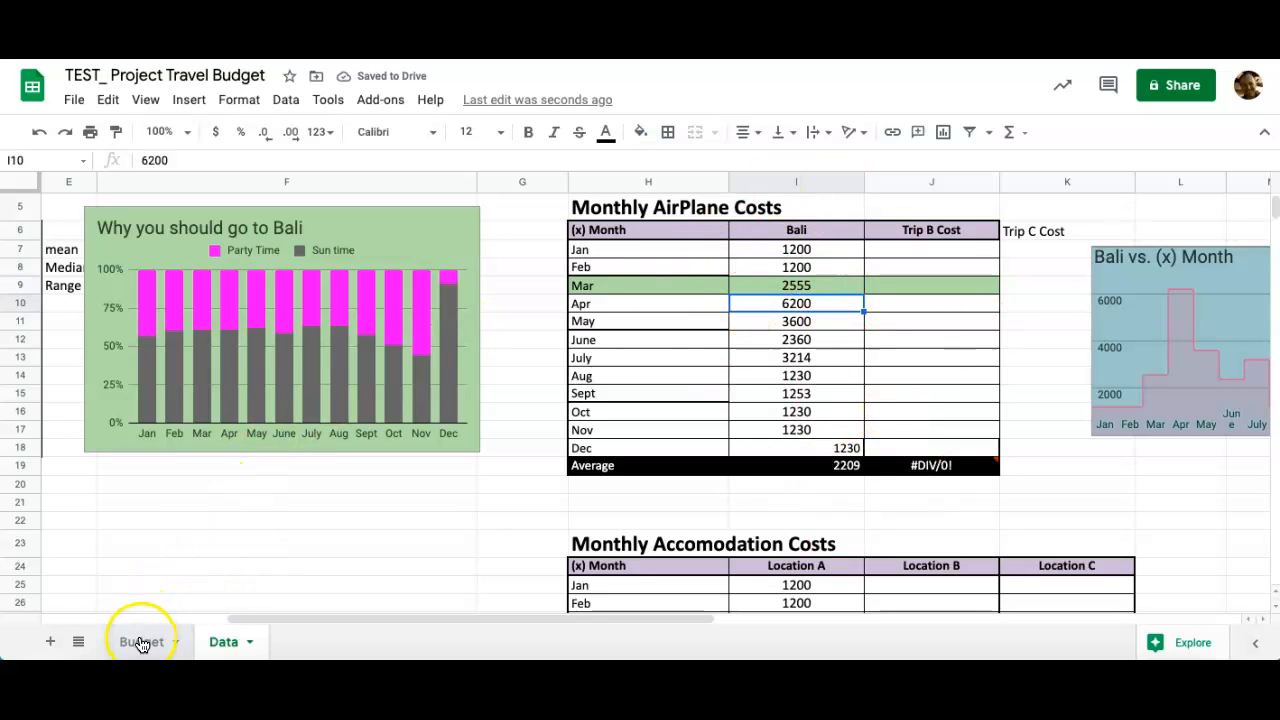
{"action": "left_click", "coordinate": [141, 642]}
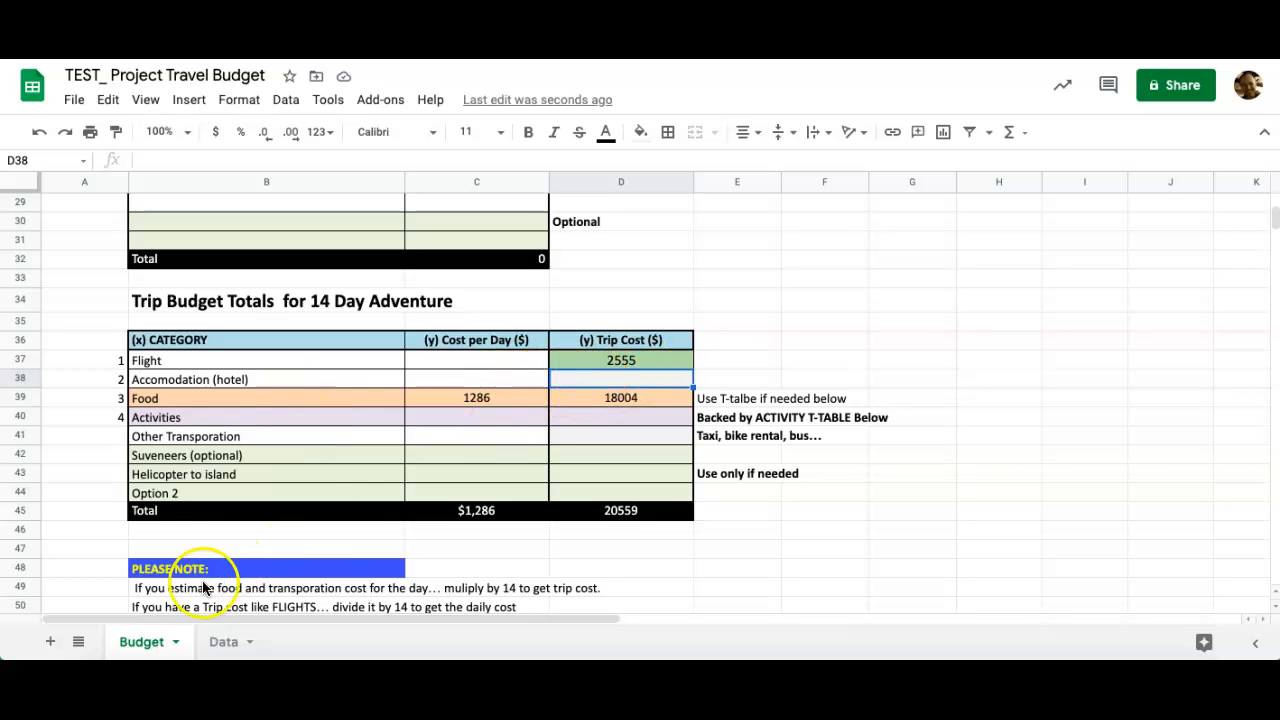
{"action": "left_click", "coordinate": [223, 641]}
{"action": "scroll", "coordinate": [629, 391], "scroll_direction": "right", "scroll_amount": 5}
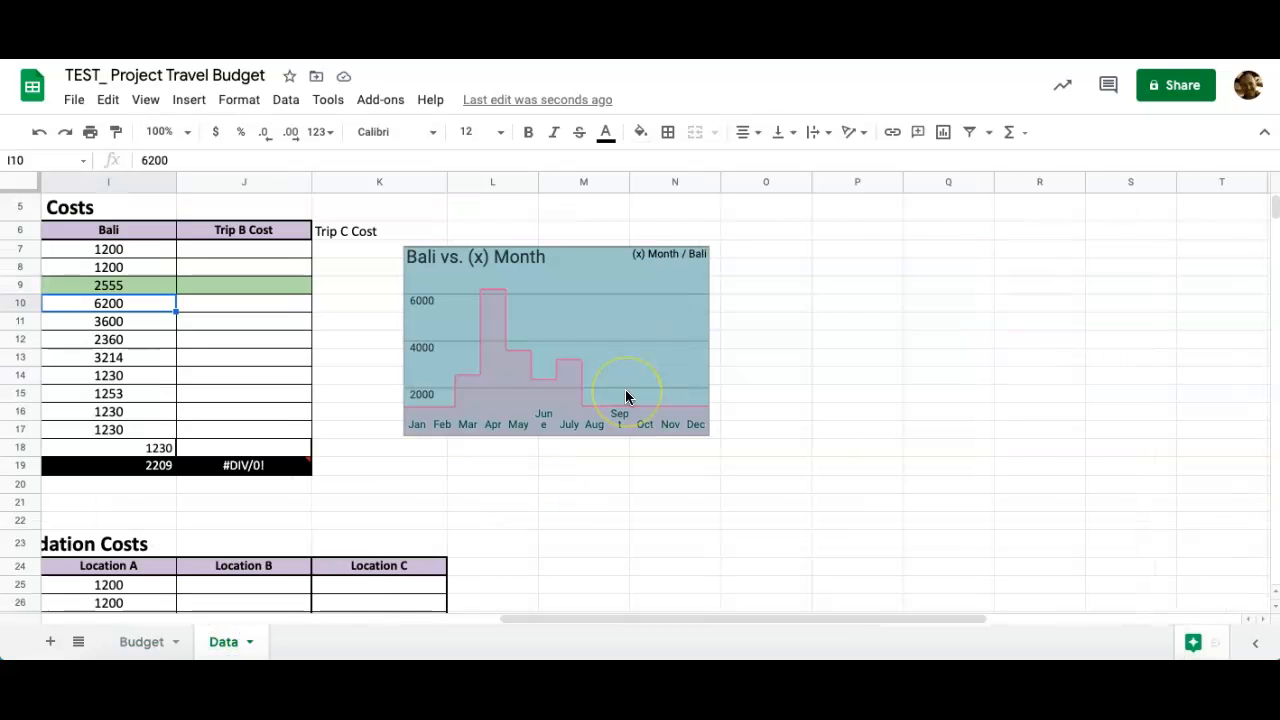
{"action": "scroll", "coordinate": [626, 391], "scroll_direction": "left", "scroll_amount": 5}
{"action": "scroll", "coordinate": [626, 391], "scroll_direction": "down", "scroll_amount": 2}
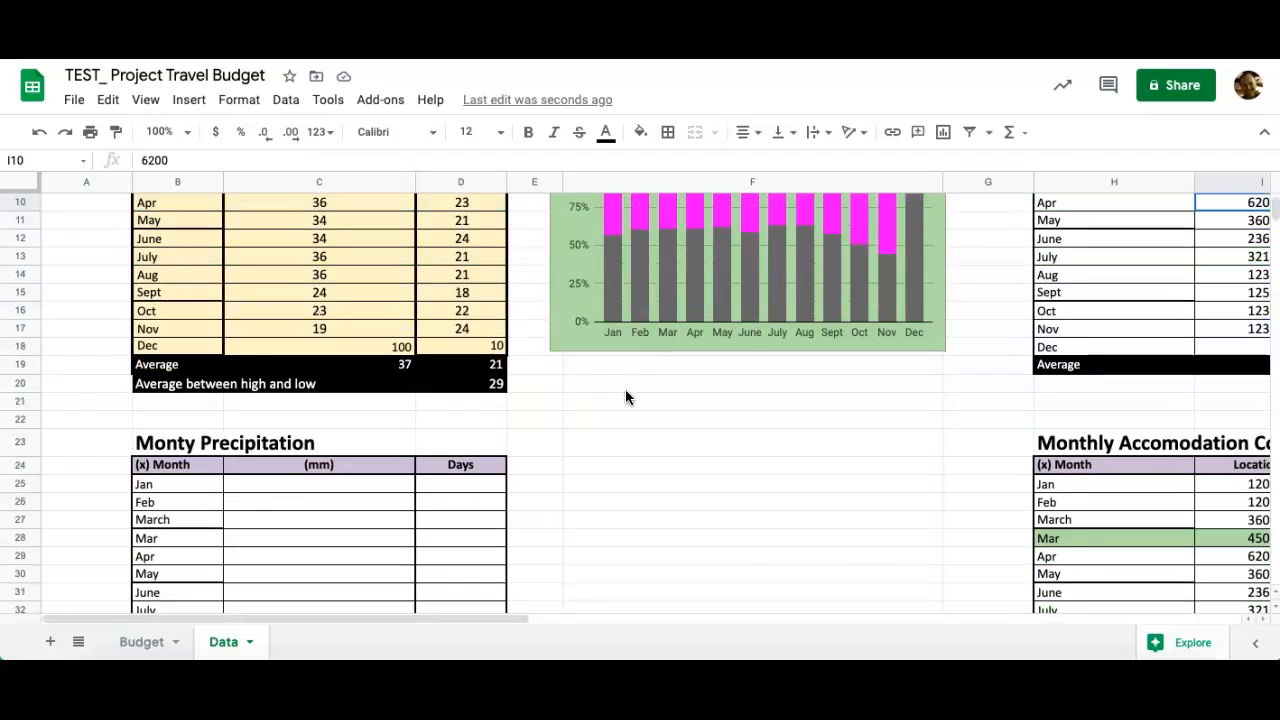
{"action": "scroll", "coordinate": [626, 397], "scroll_direction": "right", "scroll_amount": 4}
{"action": "scroll", "coordinate": [626, 397], "scroll_direction": "down", "scroll_amount": 1}
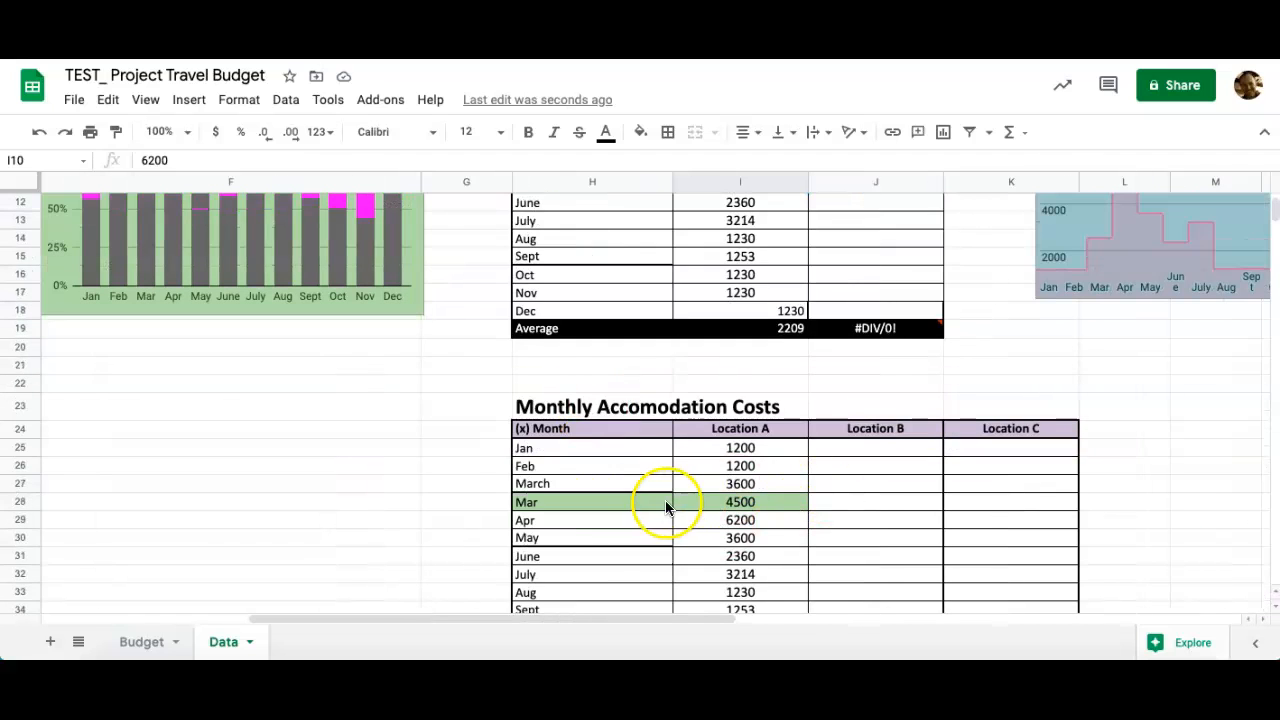
{"action": "left_click", "coordinate": [138, 641]}
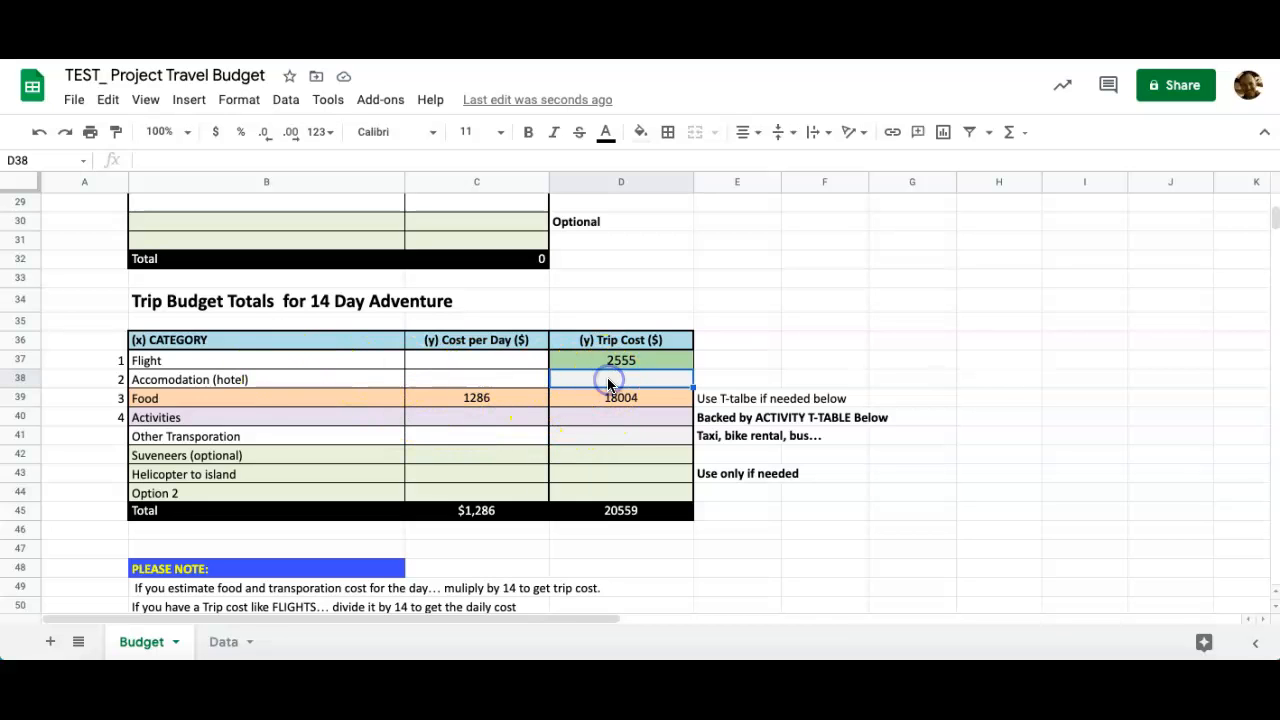
Link the Accommodation trip cost in D38 to Data!I28, showing 4500.
{"action": "type", "text": "="}
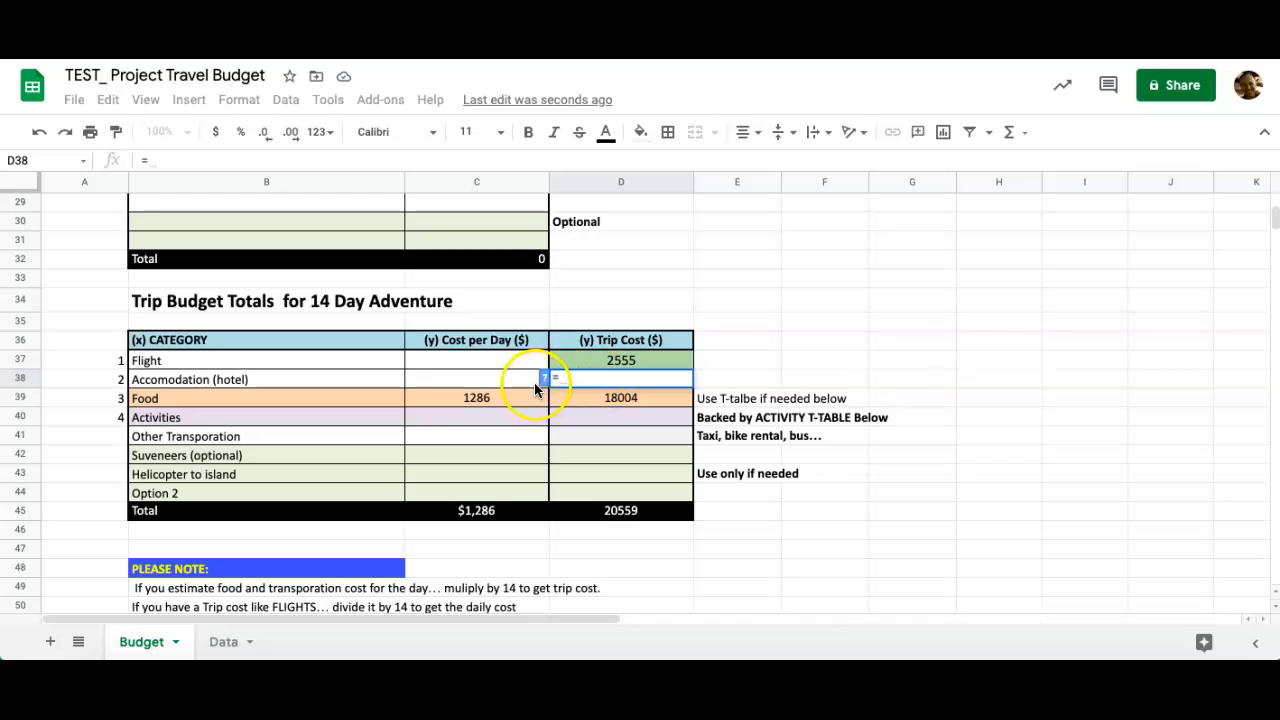
{"action": "left_click", "coordinate": [588, 379]}
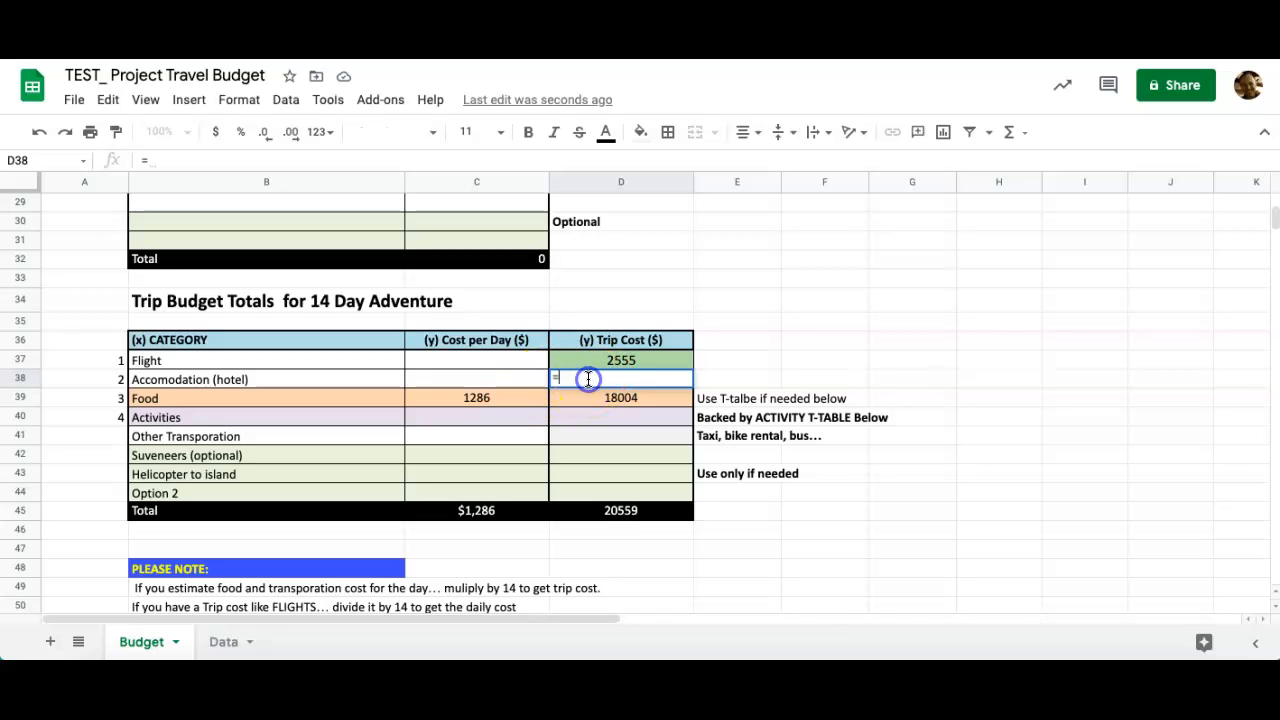
{"action": "type", "text": "data"}
{"action": "key", "text": "BackSpace"}
{"action": "key", "text": "BackSpace"}
{"action": "key", "text": "BackSpace"}
{"action": "key", "text": "BackSpace"}
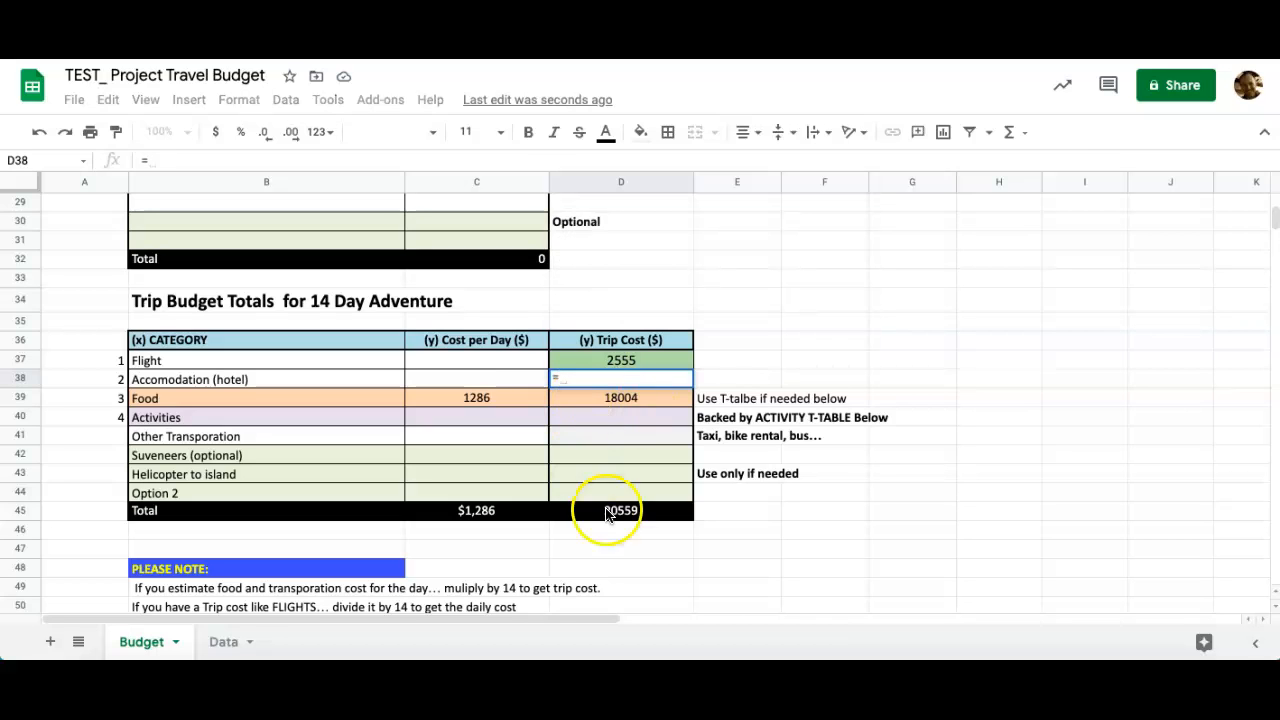
{"action": "left_click", "coordinate": [221, 644]}
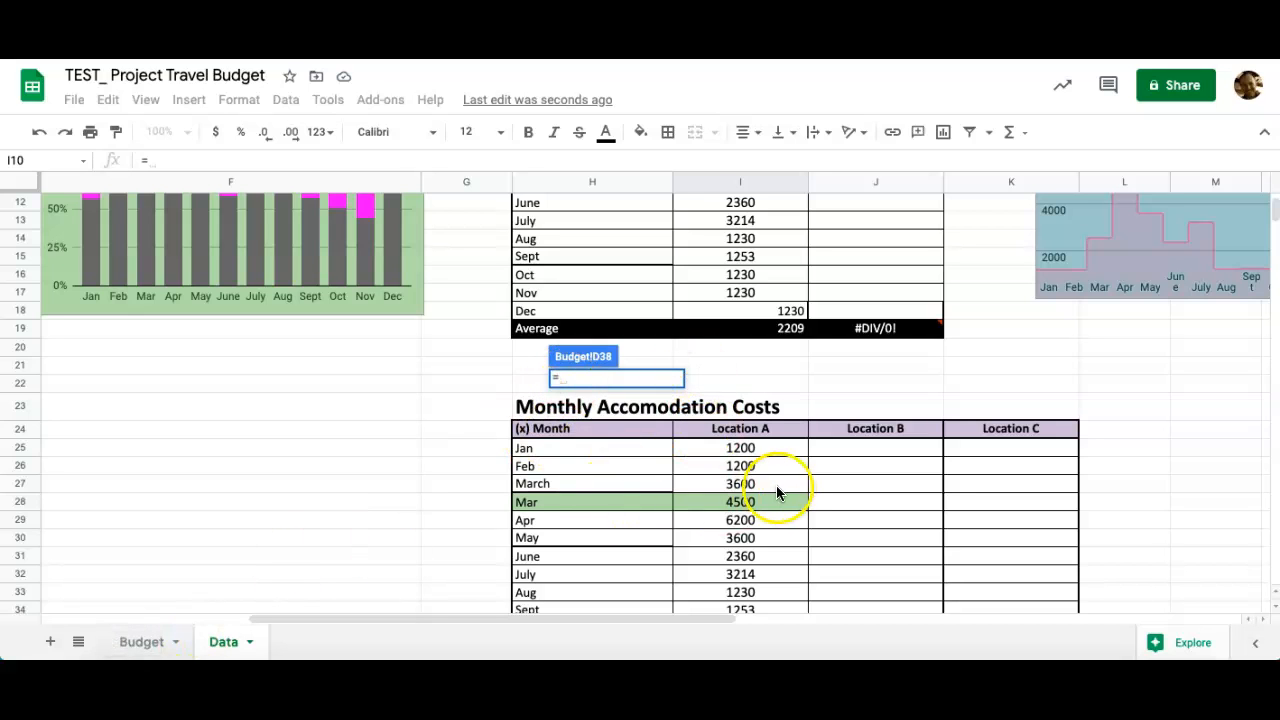
{"action": "left_click", "coordinate": [740, 502]}
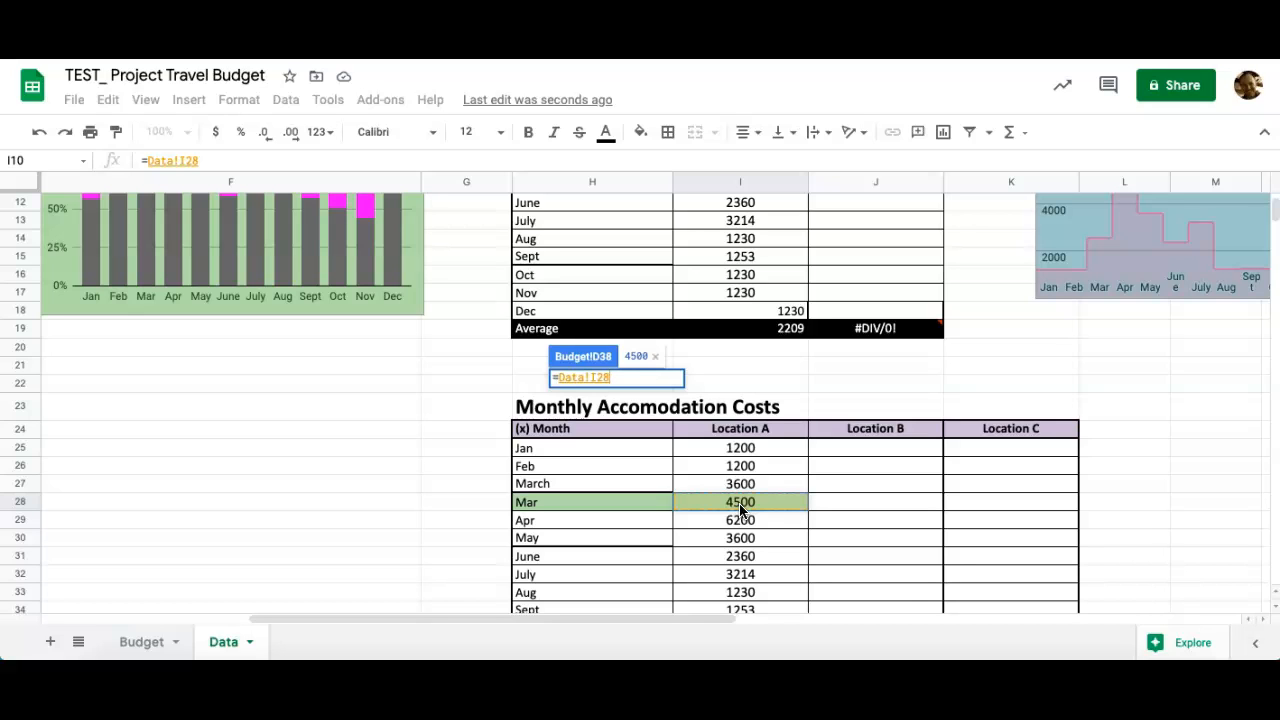
{"action": "key", "text": "Return"}
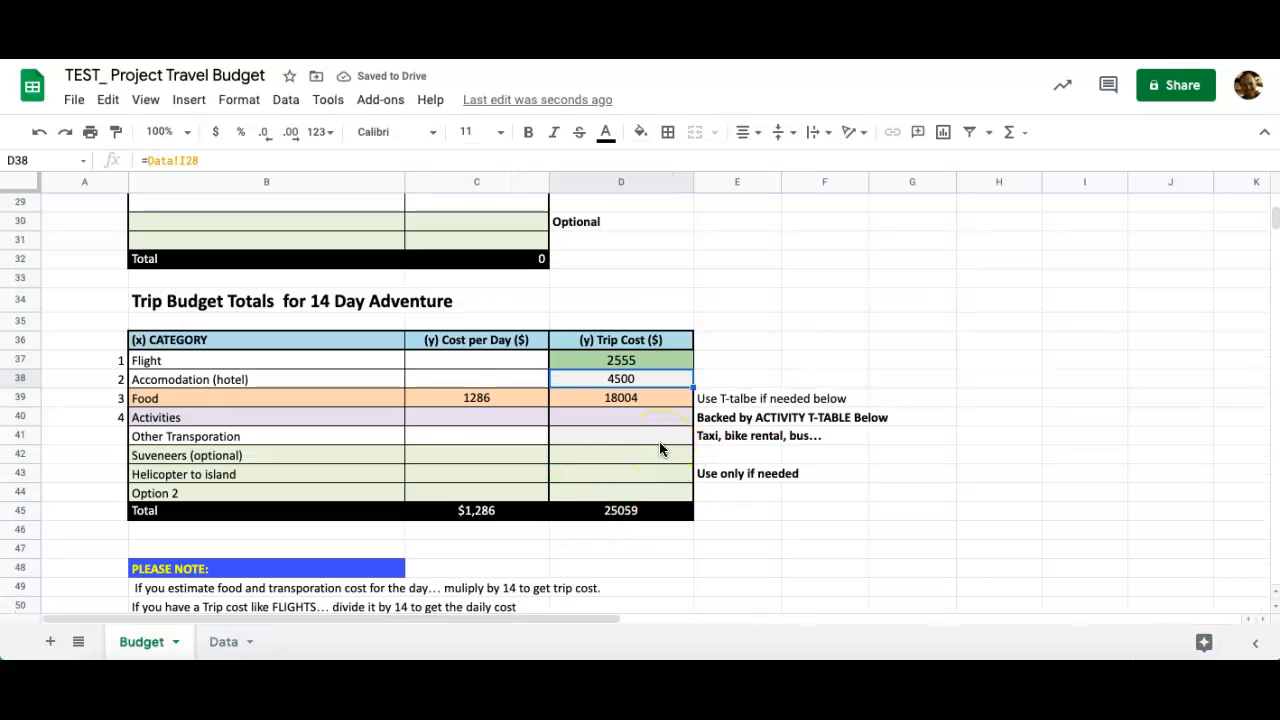
Link the Activities trip cost in D40 to Data!I32, showing 3214.
{"action": "left_click", "coordinate": [627, 399]}
{"action": "left_click", "coordinate": [568, 413]}
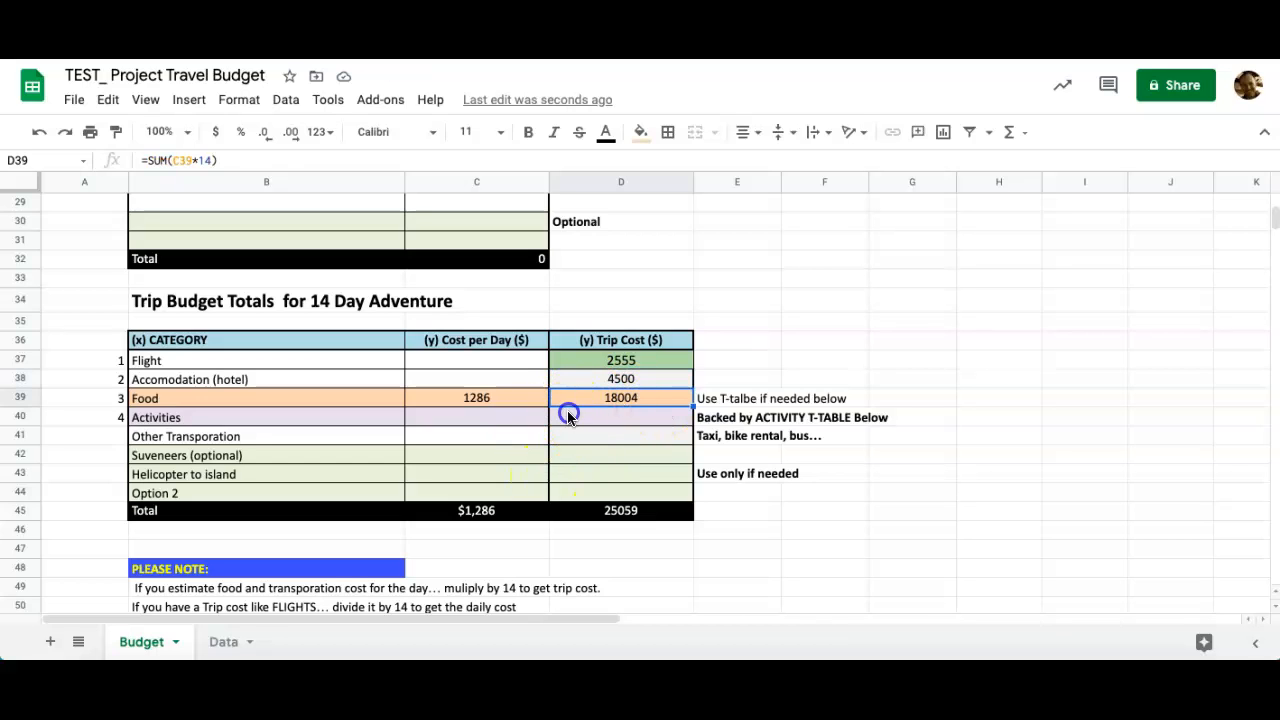
{"action": "type", "text": "="}
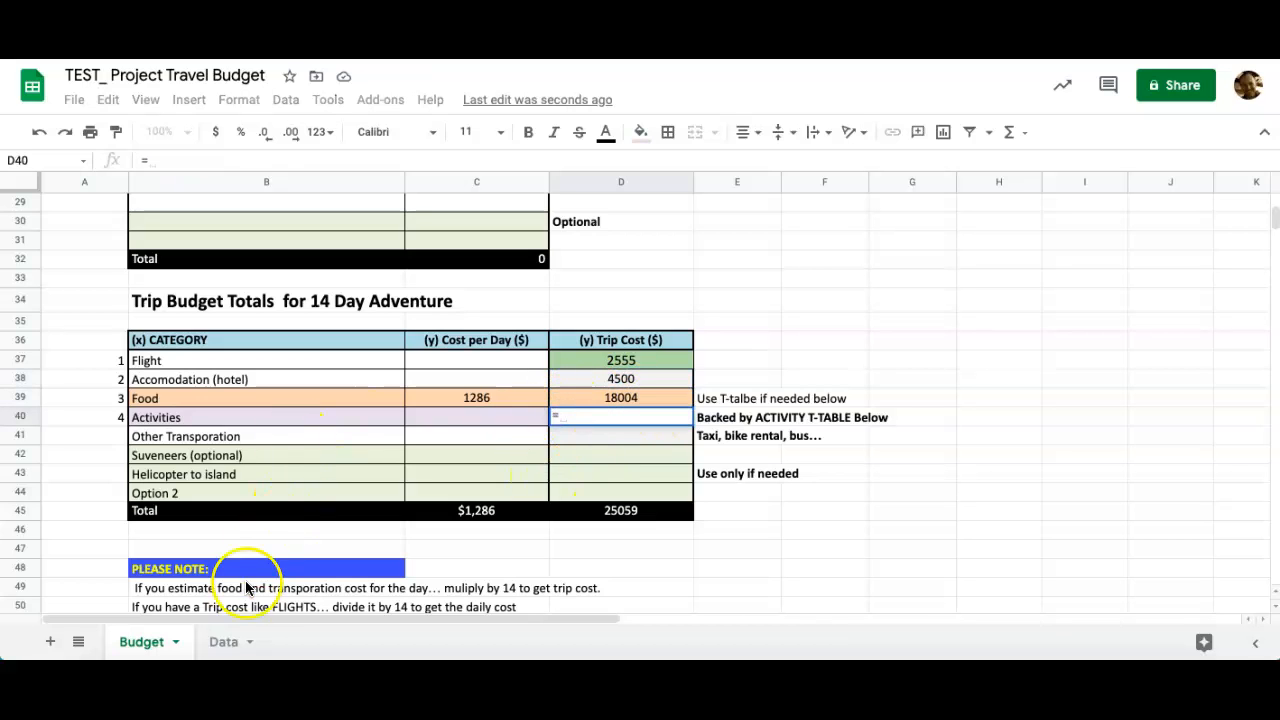
{"action": "left_click", "coordinate": [218, 644]}
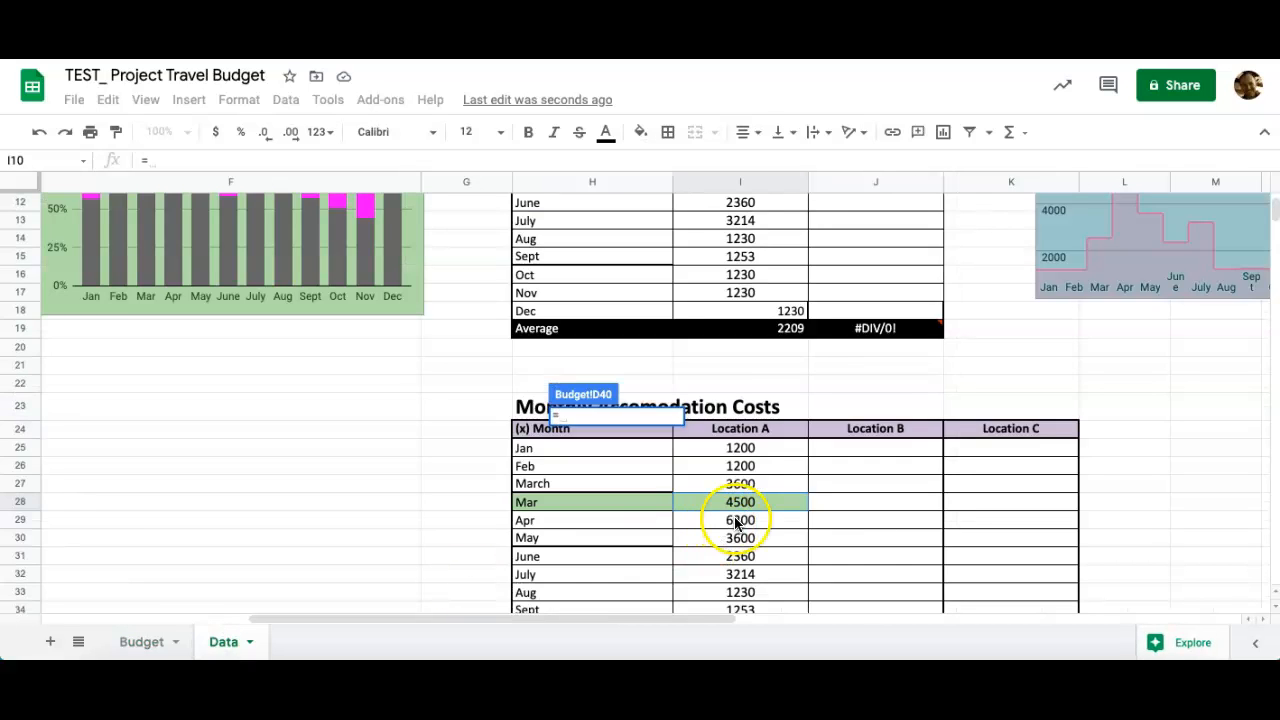
{"action": "scroll", "coordinate": [743, 519], "scroll_direction": "down", "scroll_amount": 2}
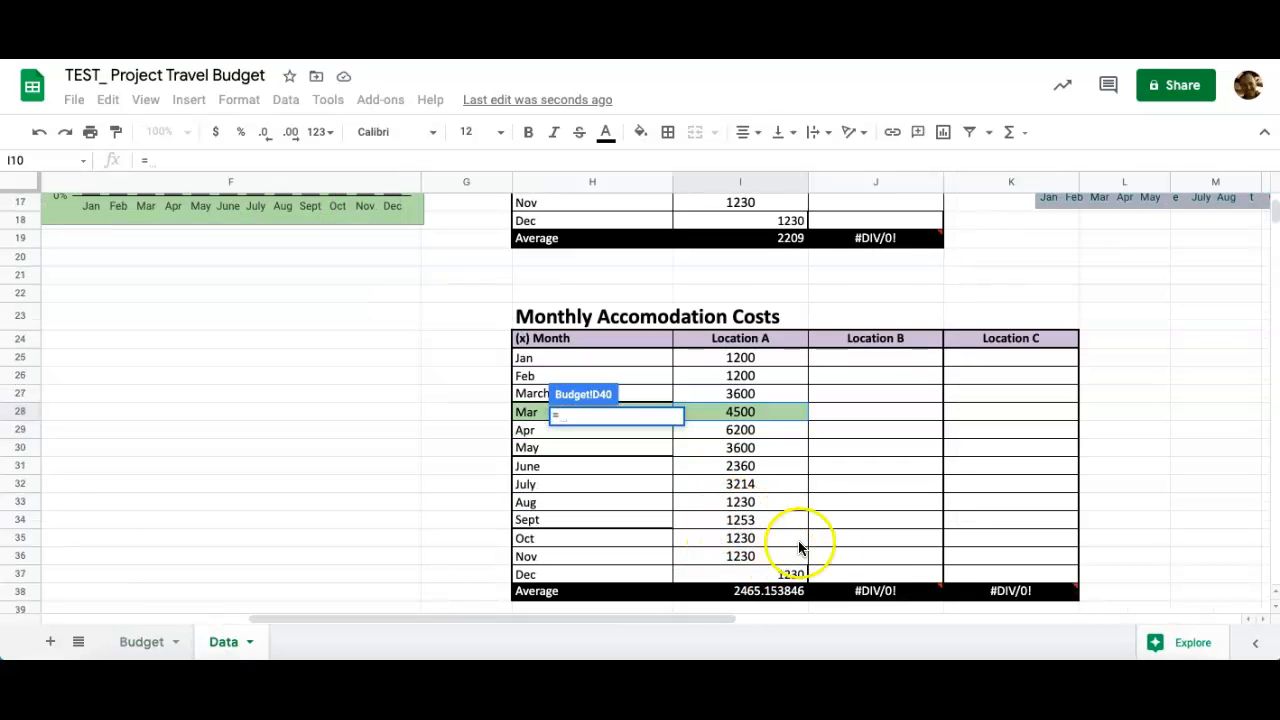
{"action": "left_click", "coordinate": [740, 487]}
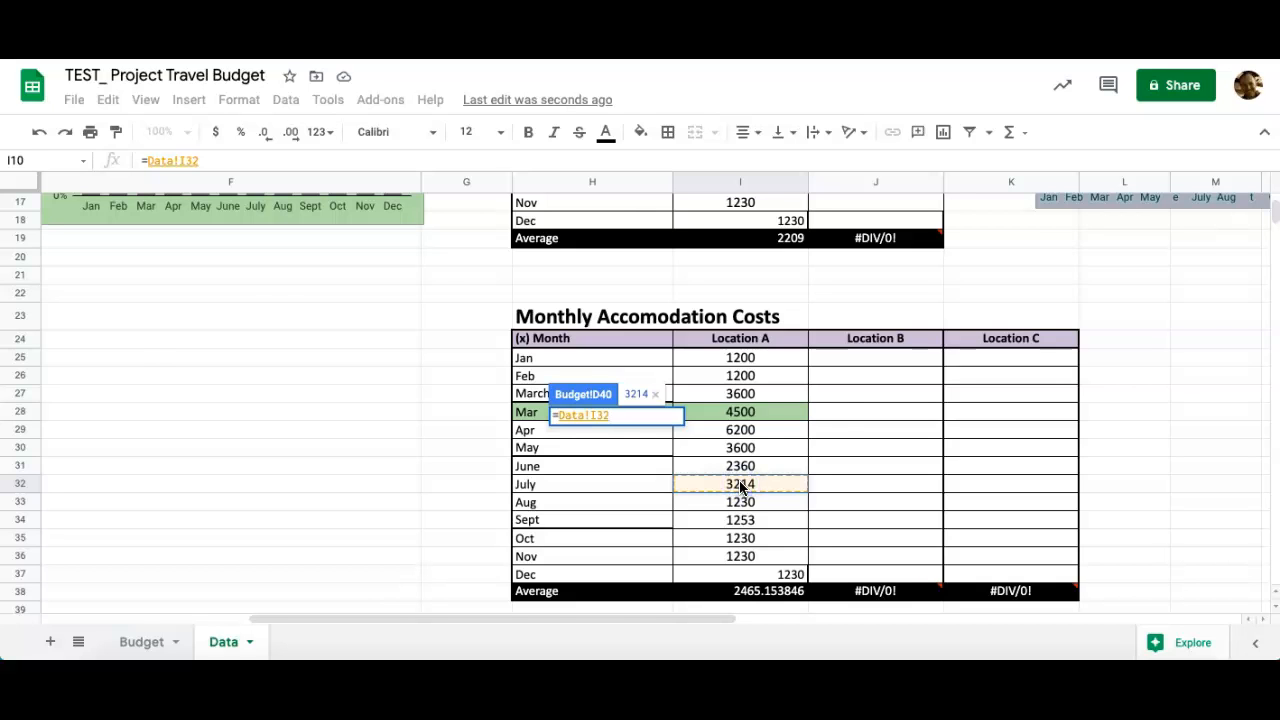
{"action": "key", "text": "Return"}
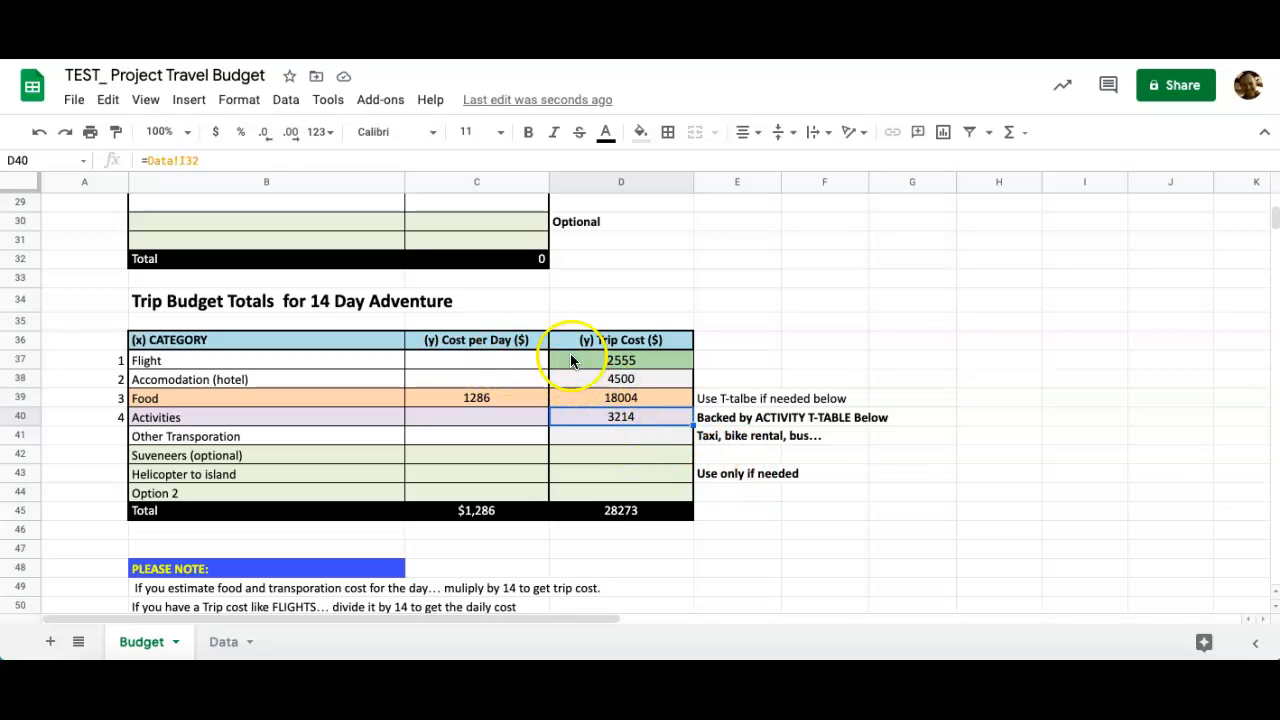
{"action": "left_click", "coordinate": [605, 363]}
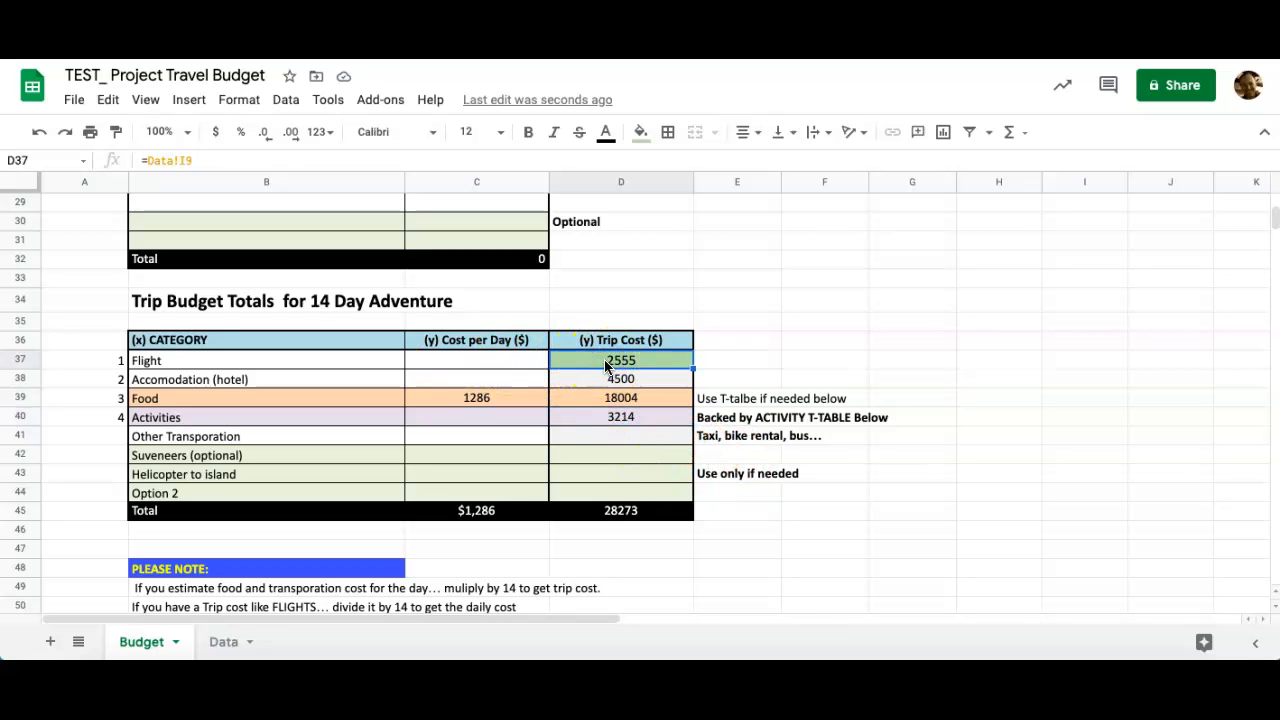
{"action": "left_click", "coordinate": [495, 360]}
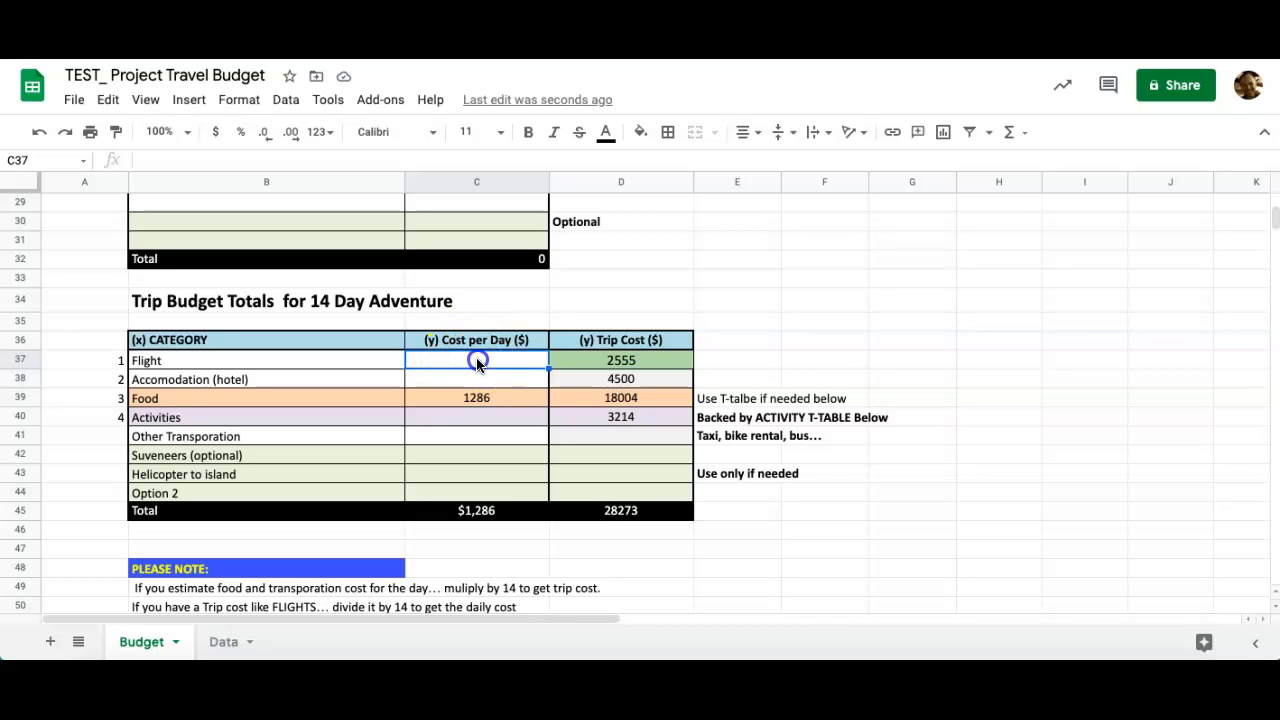
Set the Flight cost per day in C37 to a SUM of D37/14, giving $183.
{"action": "left_click", "coordinate": [1014, 137]}
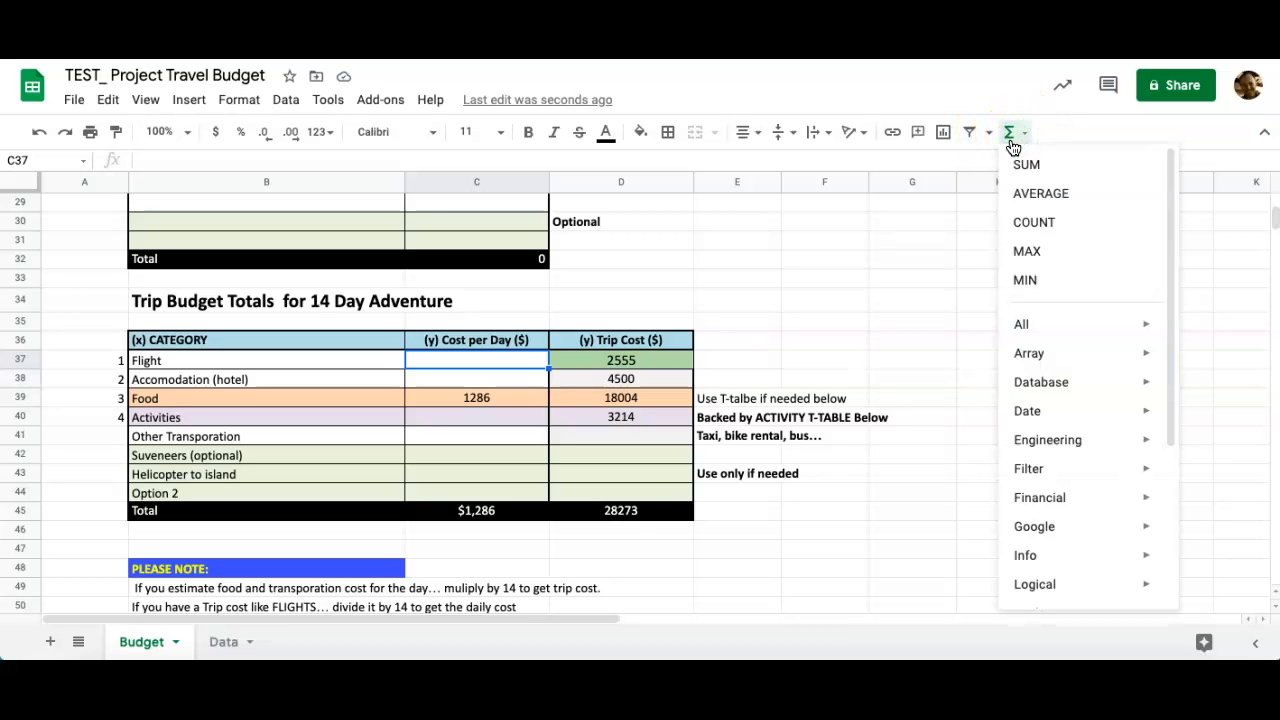
{"action": "left_click", "coordinate": [1026, 166]}
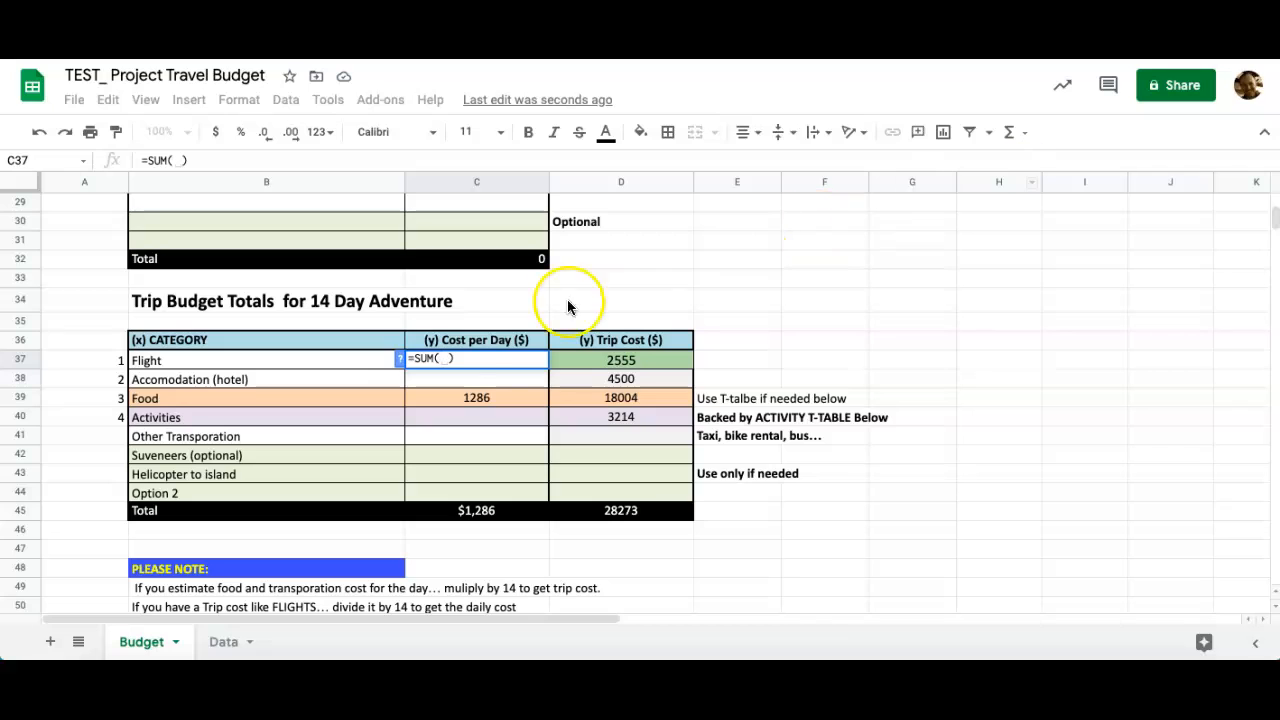
{"action": "left_click", "coordinate": [632, 362]}
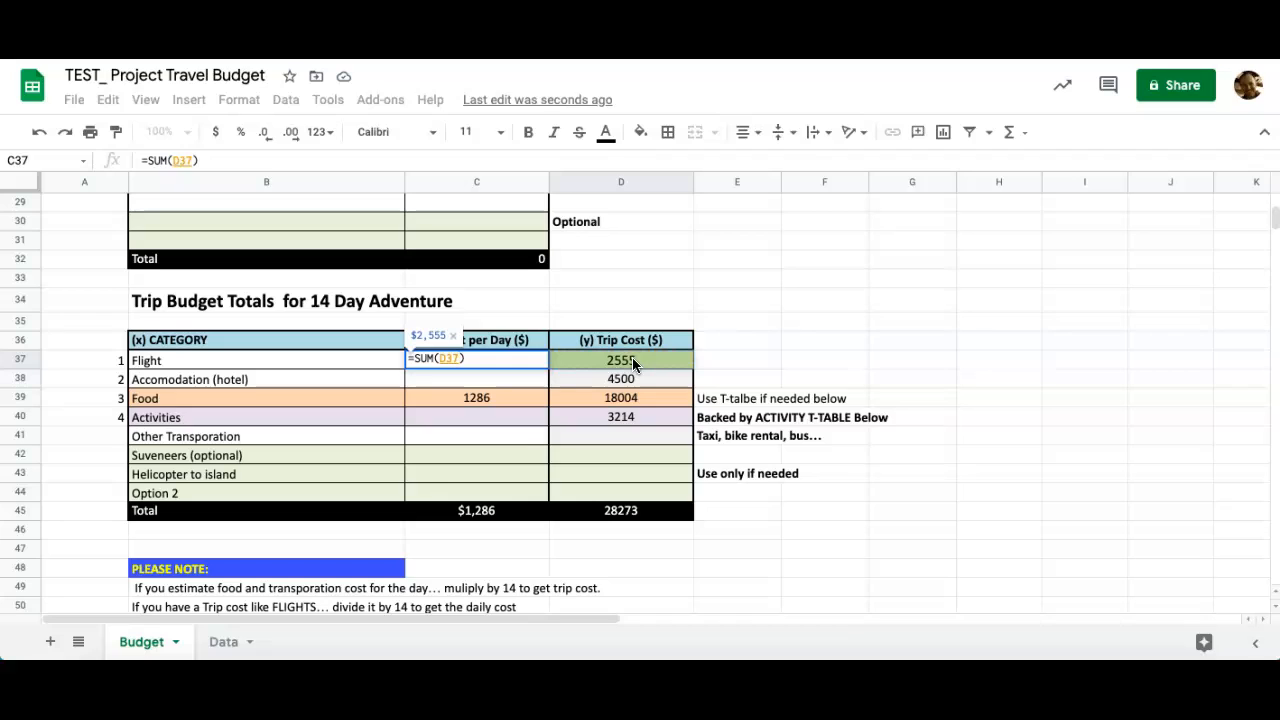
{"action": "type", "text": "/"}
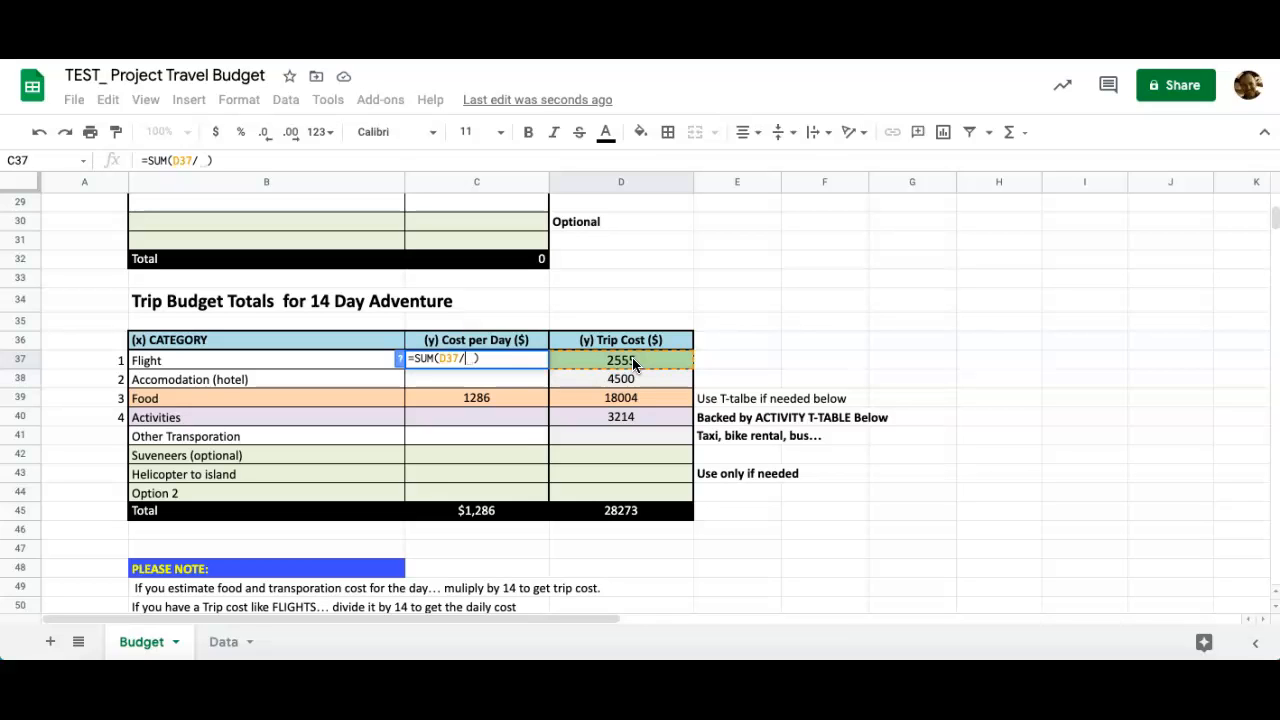
{"action": "type", "text": "14"}
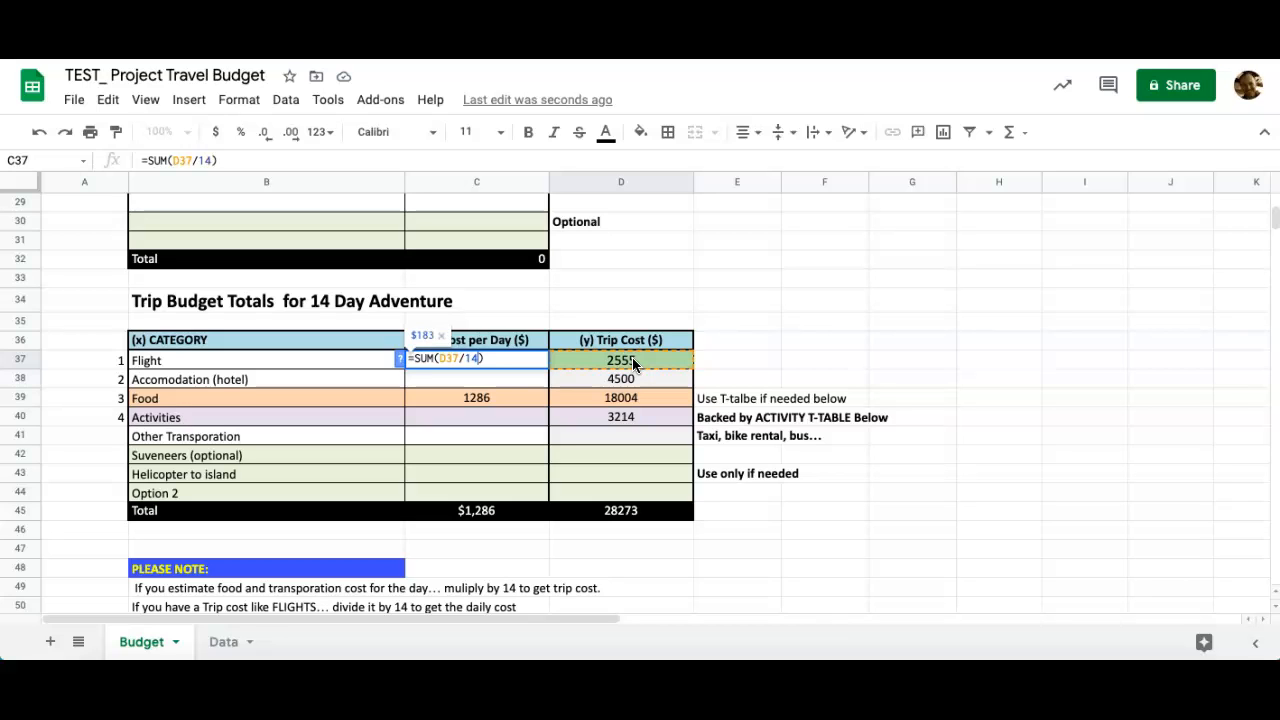
{"action": "key", "text": "Return"}
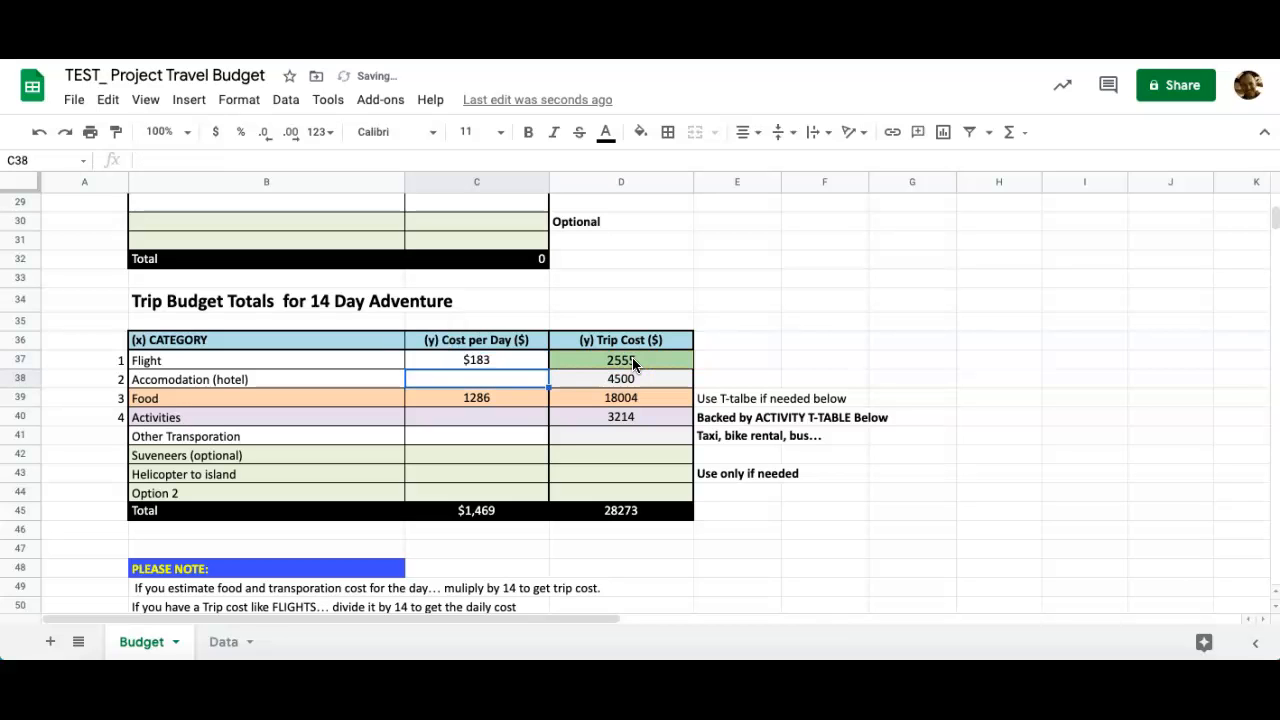
Change the March Bali airfare in Data!I9 from 2555 to 9000, checking it with undo and redo.
{"action": "left_click", "coordinate": [224, 642]}
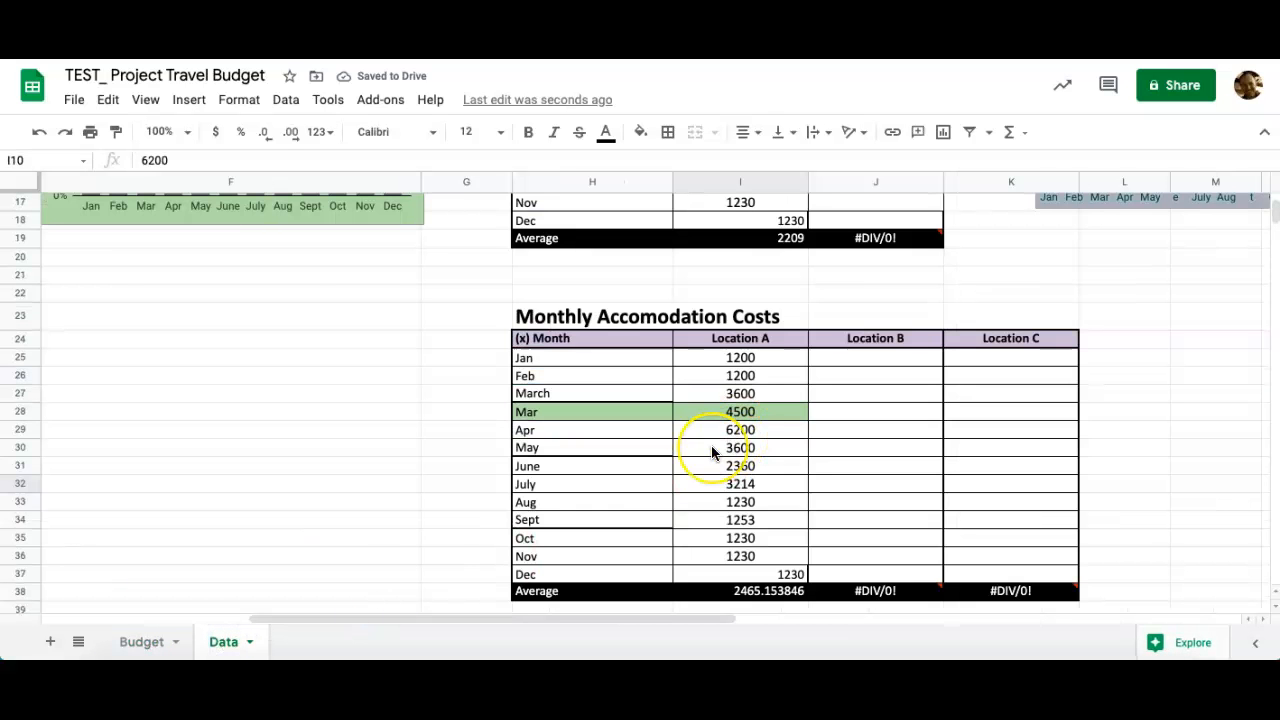
{"action": "scroll", "coordinate": [714, 449], "scroll_direction": "up", "scroll_amount": 5}
{"action": "scroll", "coordinate": [730, 420], "scroll_direction": "up", "scroll_amount": 1}
{"action": "left_click", "coordinate": [757, 356]}
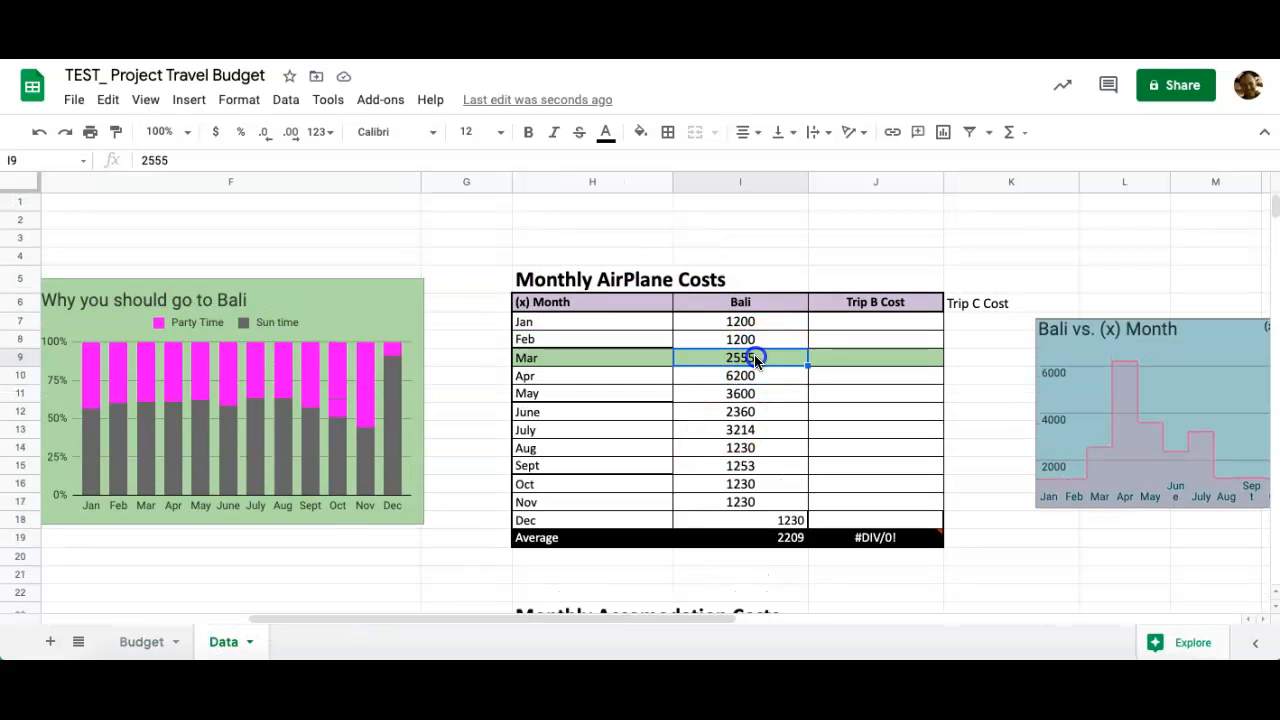
{"action": "type", "text": "9000"}
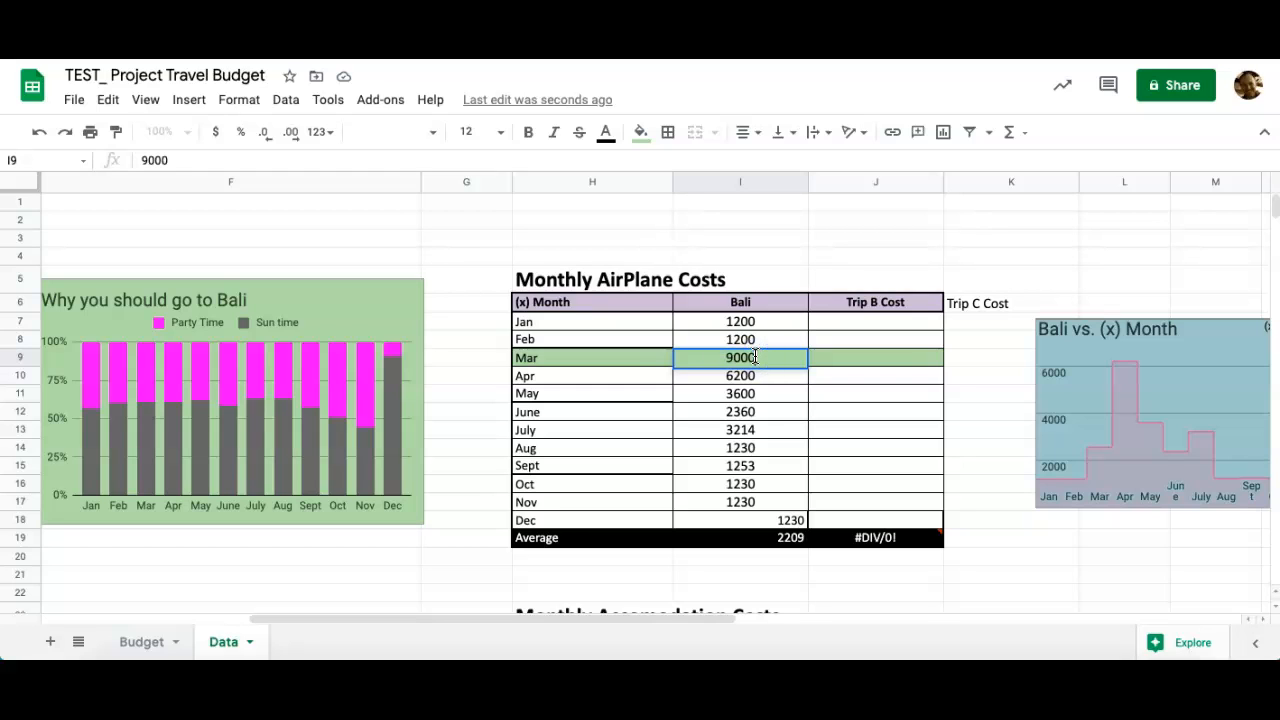
{"action": "key", "text": "Return"}
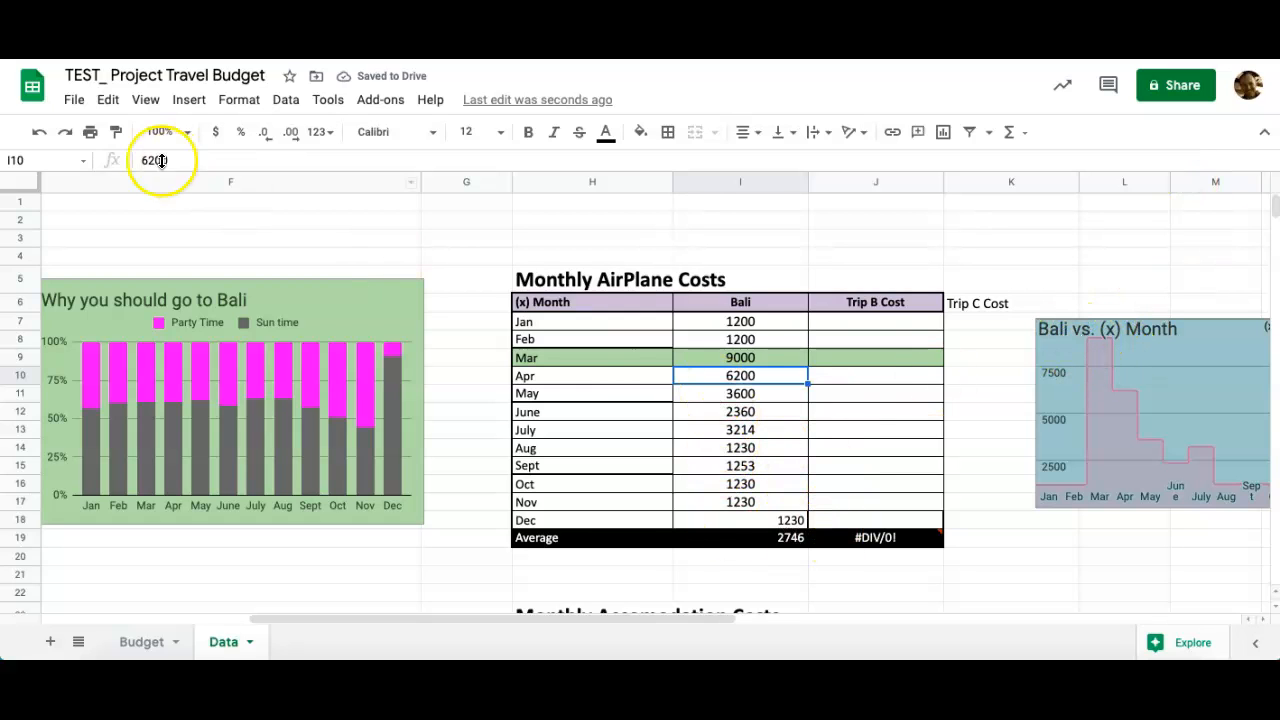
{"action": "left_click", "coordinate": [36, 132]}
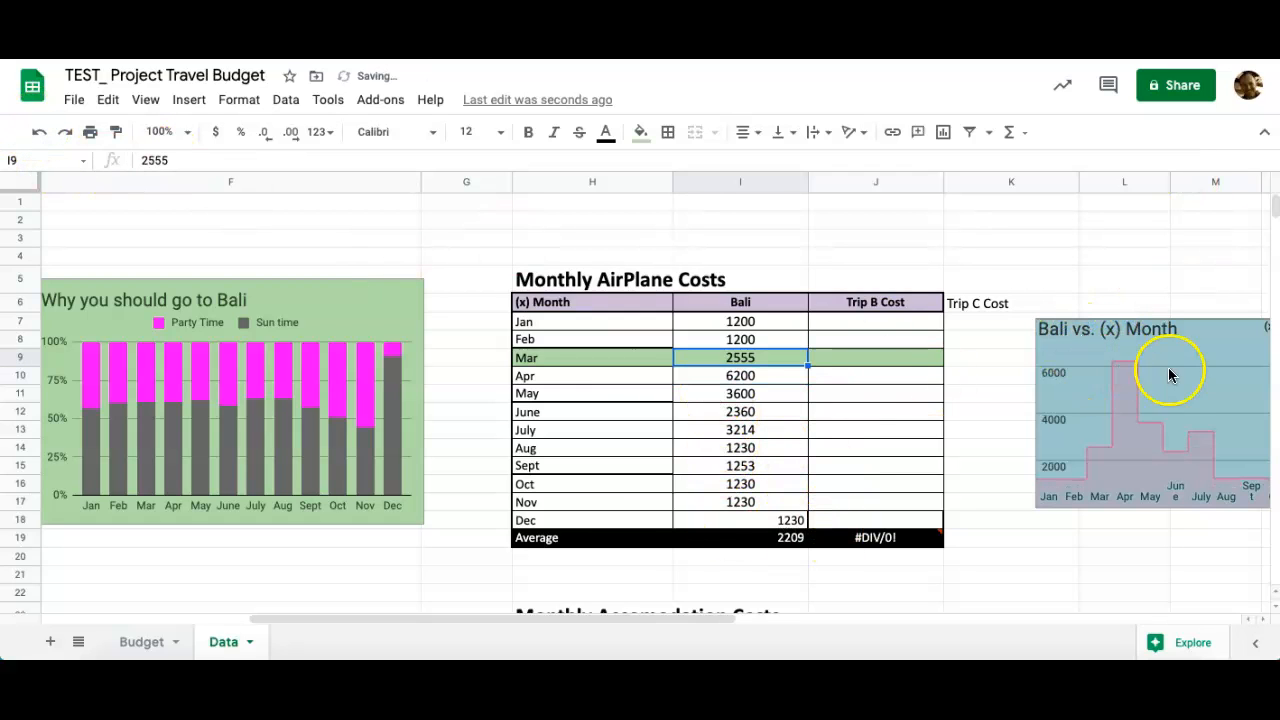
{"action": "left_click", "coordinate": [64, 132]}
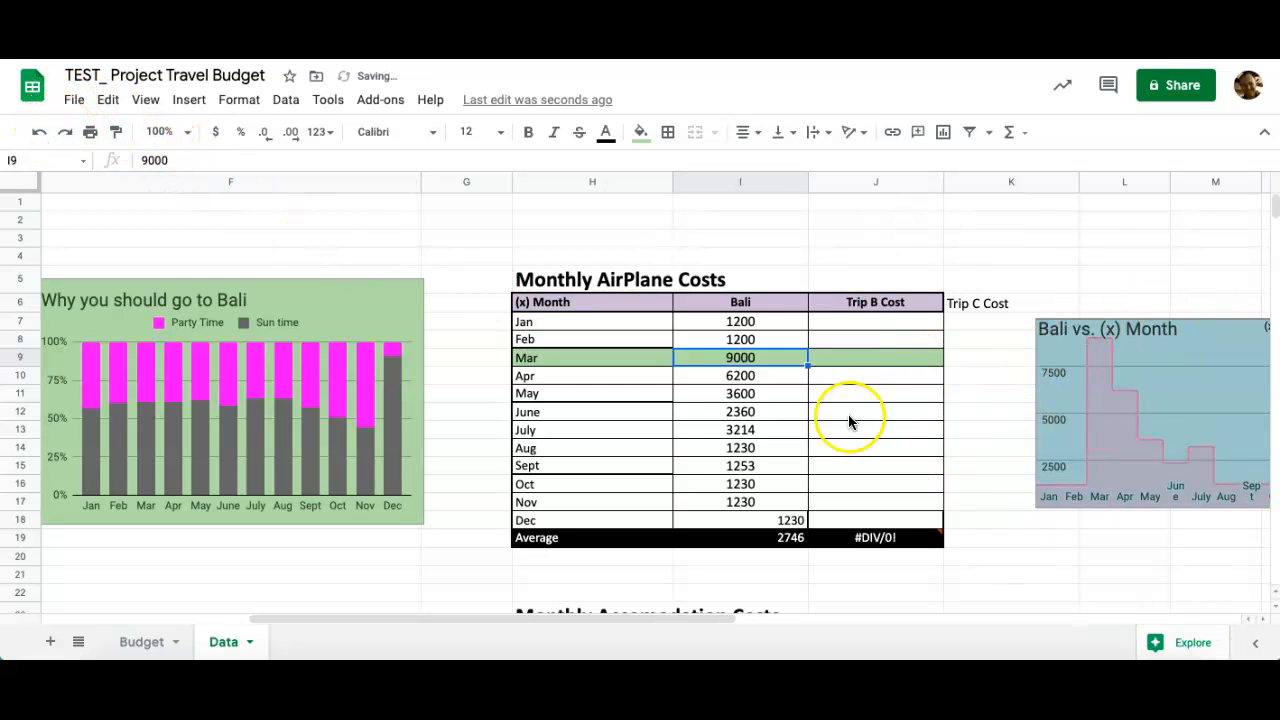
{"action": "left_click", "coordinate": [140, 645]}
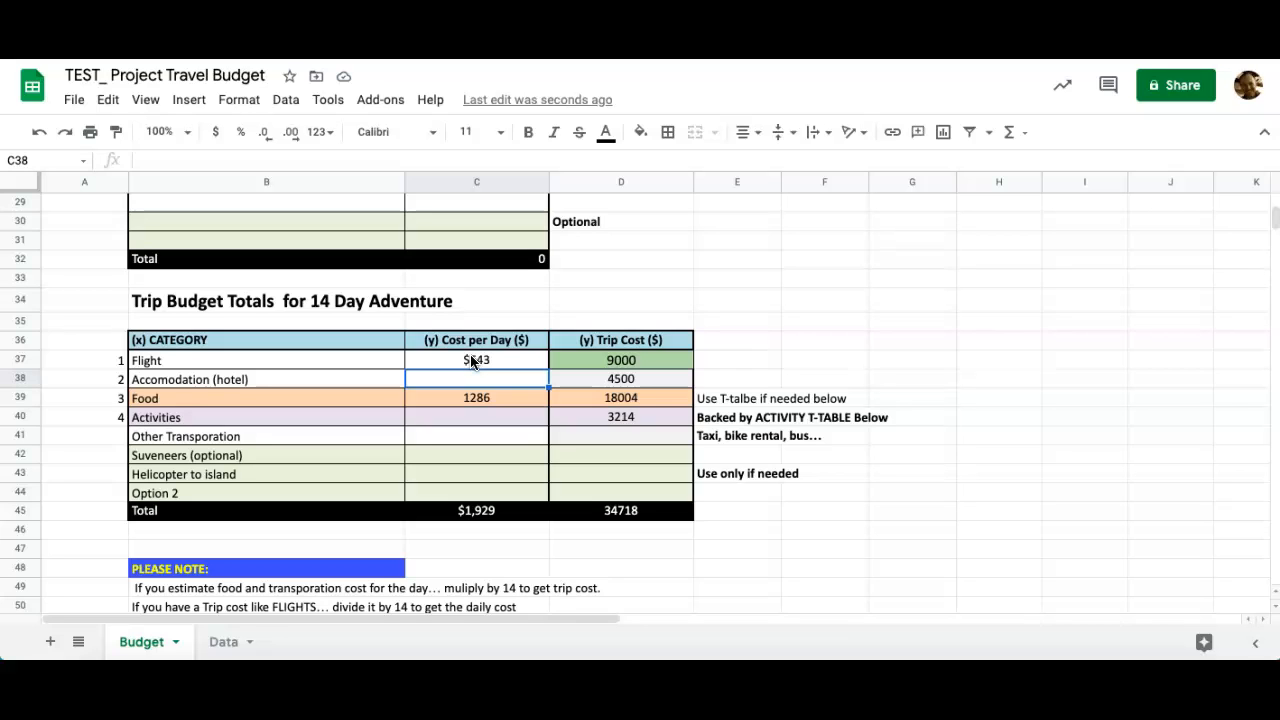
Clear the Food trip cost in D39 and review the linked per-day formula in C39.
{"action": "left_click", "coordinate": [612, 397]}
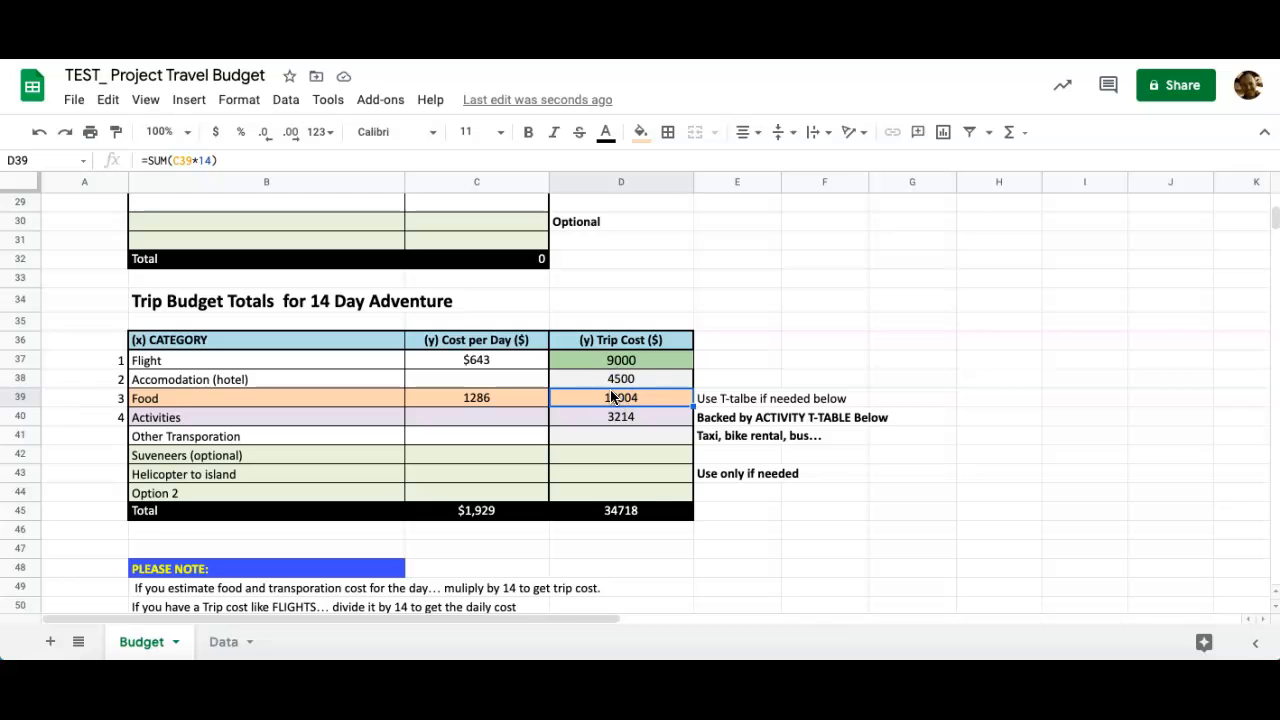
{"action": "key", "text": "Delete"}
{"action": "left_click", "coordinate": [474, 398]}
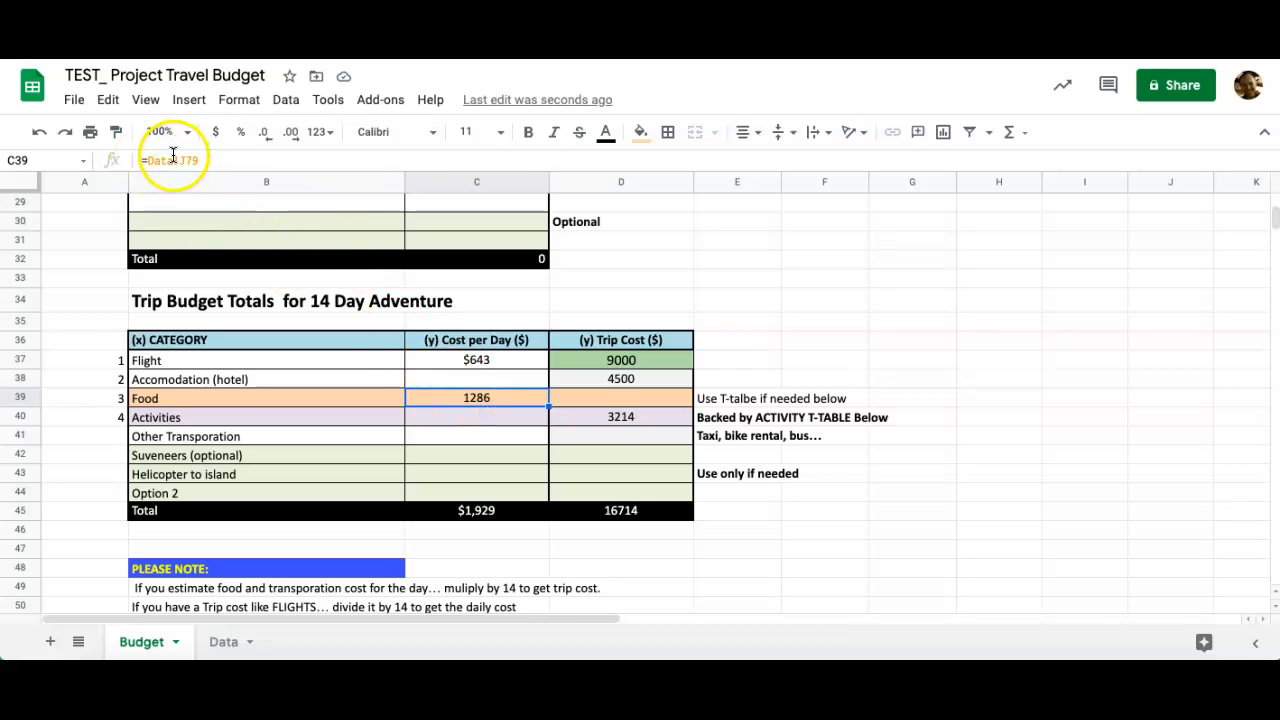
{"action": "left_click", "coordinate": [209, 160]}
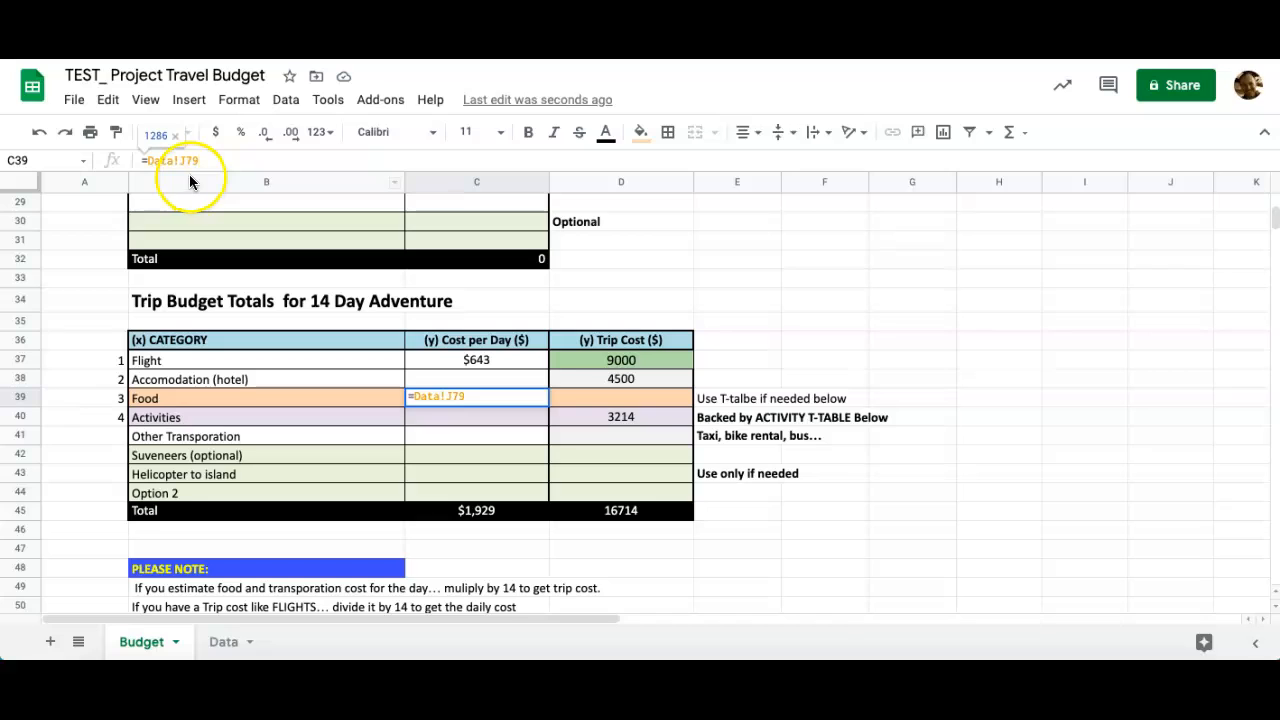
{"action": "left_click", "coordinate": [620, 398]}
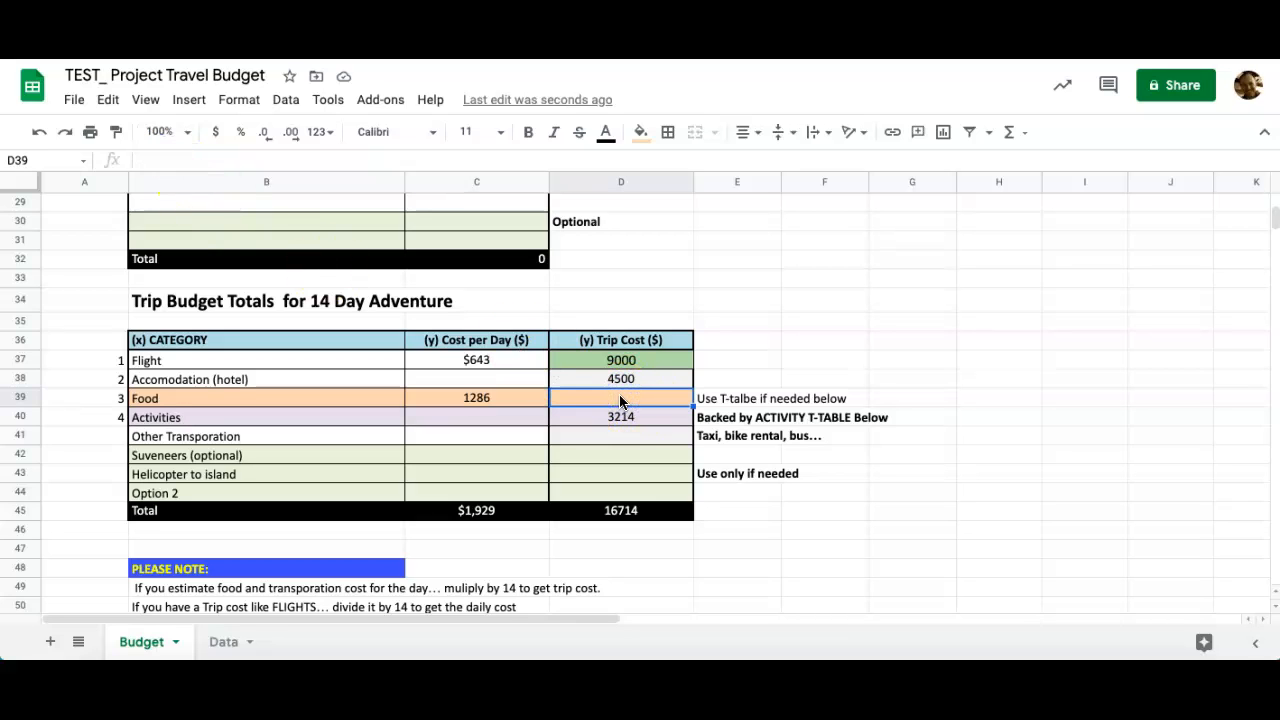
{"action": "double_click", "coordinate": [507, 398]}
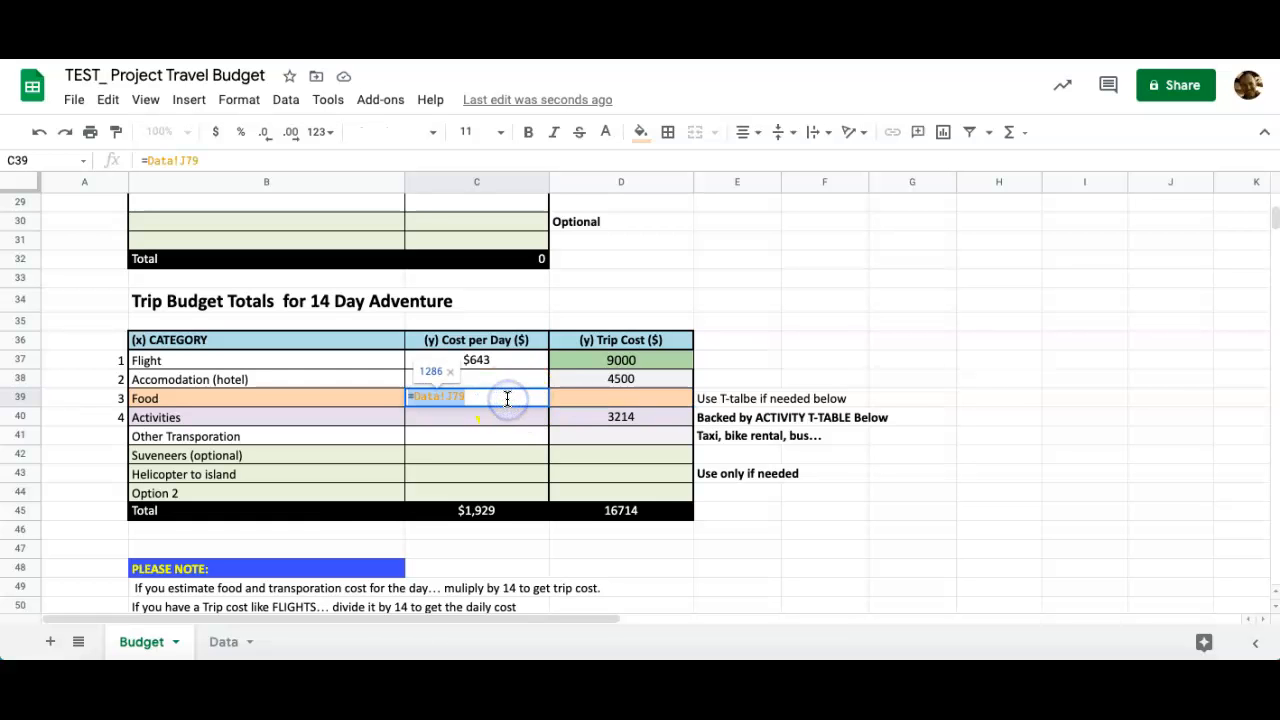
Change Restaurant 1's Lunch cost on the Data sheet from 2400 to 20.
{"action": "left_click", "coordinate": [223, 641]}
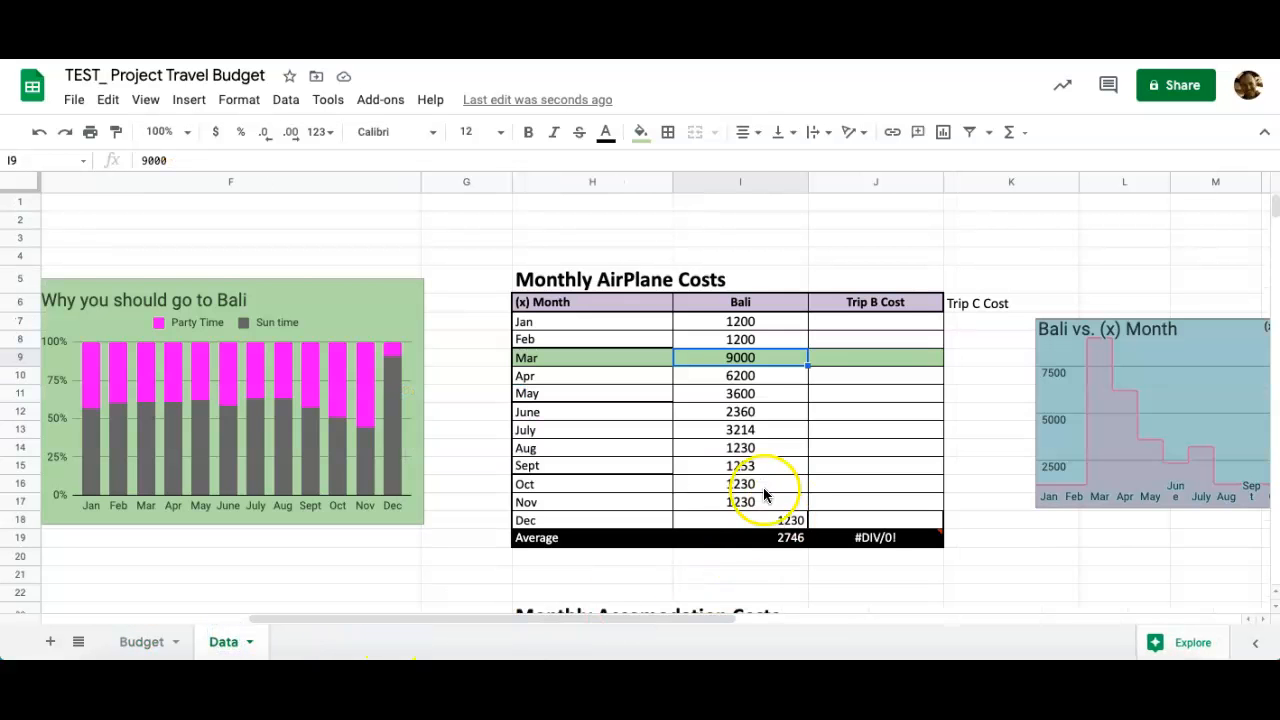
{"action": "scroll", "coordinate": [750, 488], "scroll_direction": "down", "scroll_amount": 6}
{"action": "scroll", "coordinate": [723, 472], "scroll_direction": "down", "scroll_amount": 10}
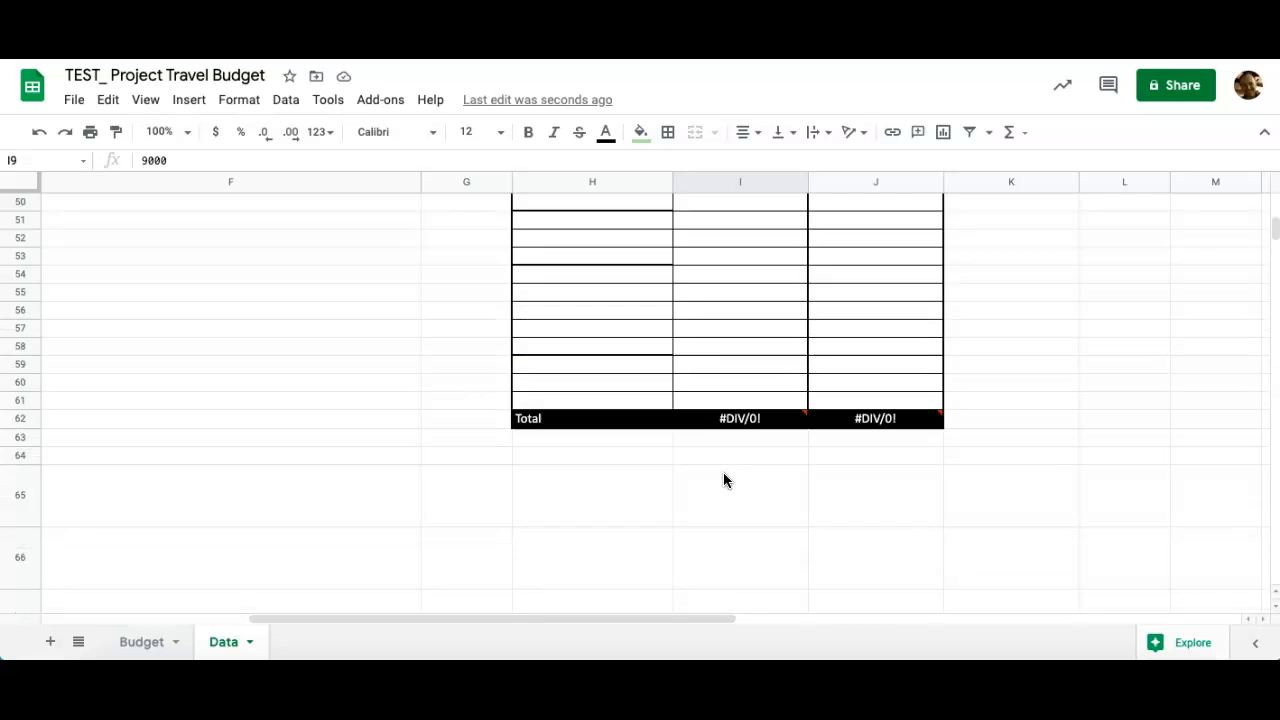
{"action": "left_click", "coordinate": [886, 500]}
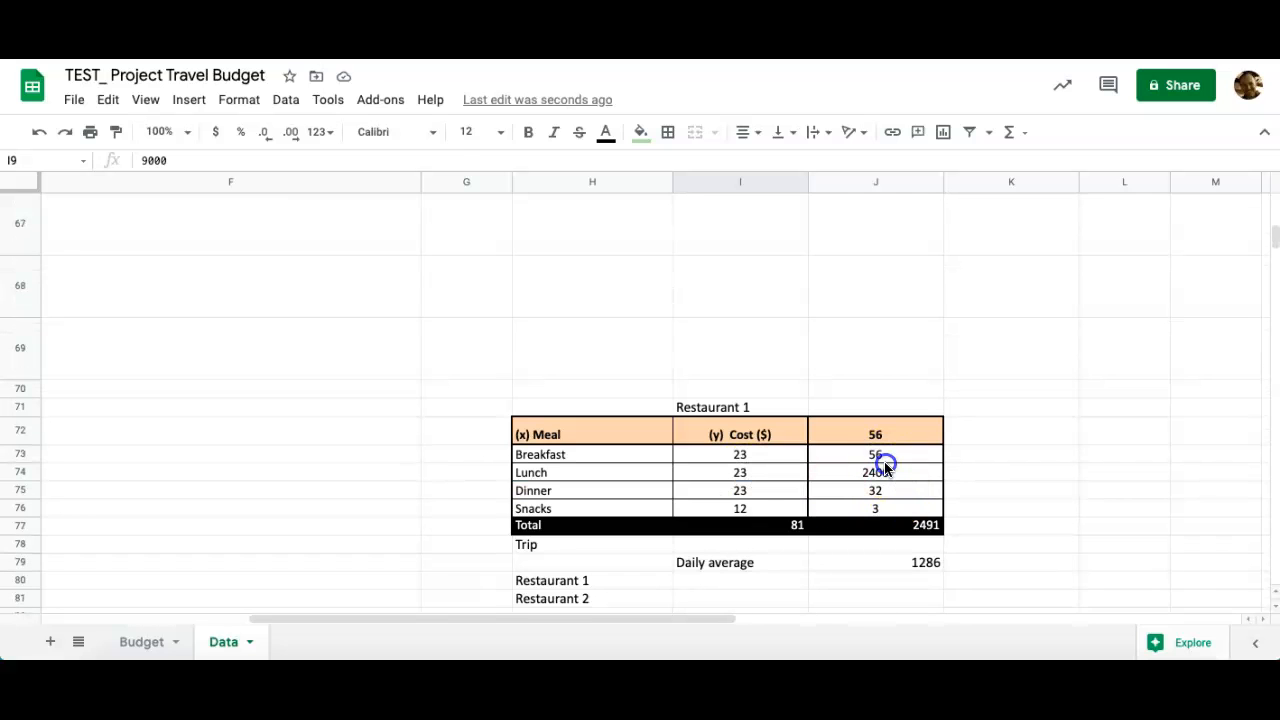
{"action": "left_click", "coordinate": [886, 457]}
{"action": "left_click", "coordinate": [881, 473]}
{"action": "double_click", "coordinate": [881, 473]}
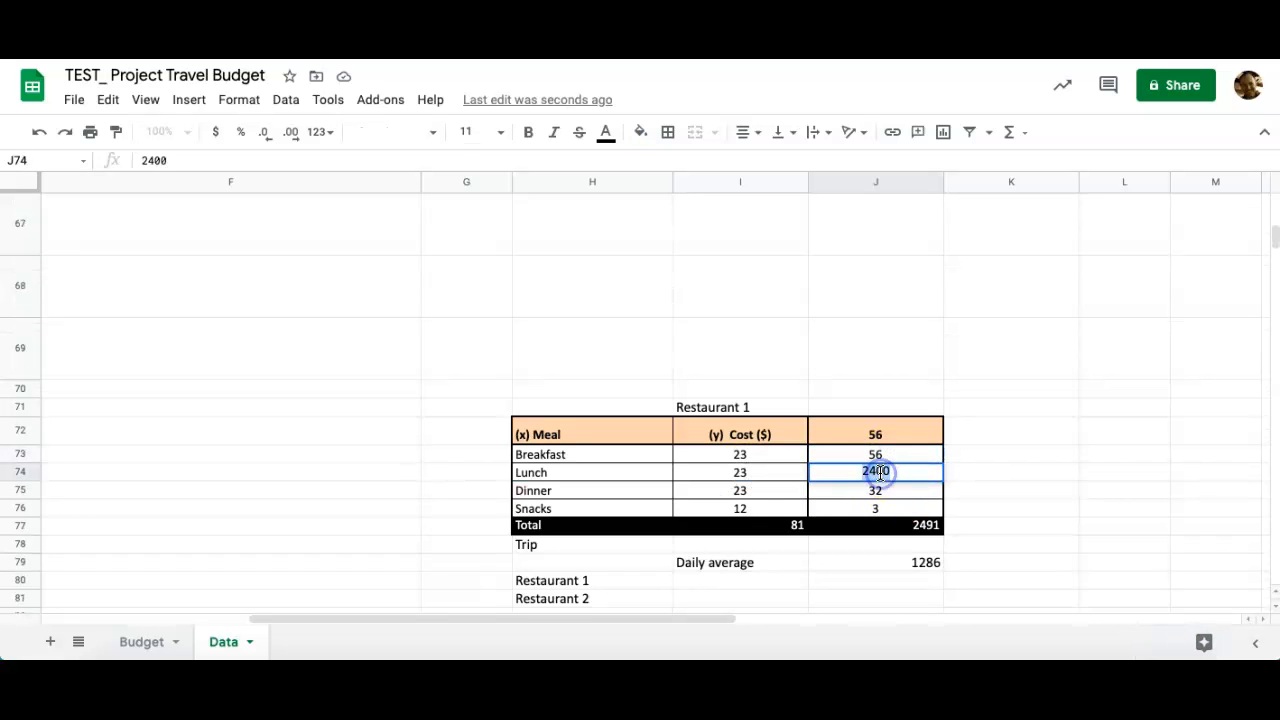
{"action": "type", "text": "20"}
{"action": "key", "text": "Return"}
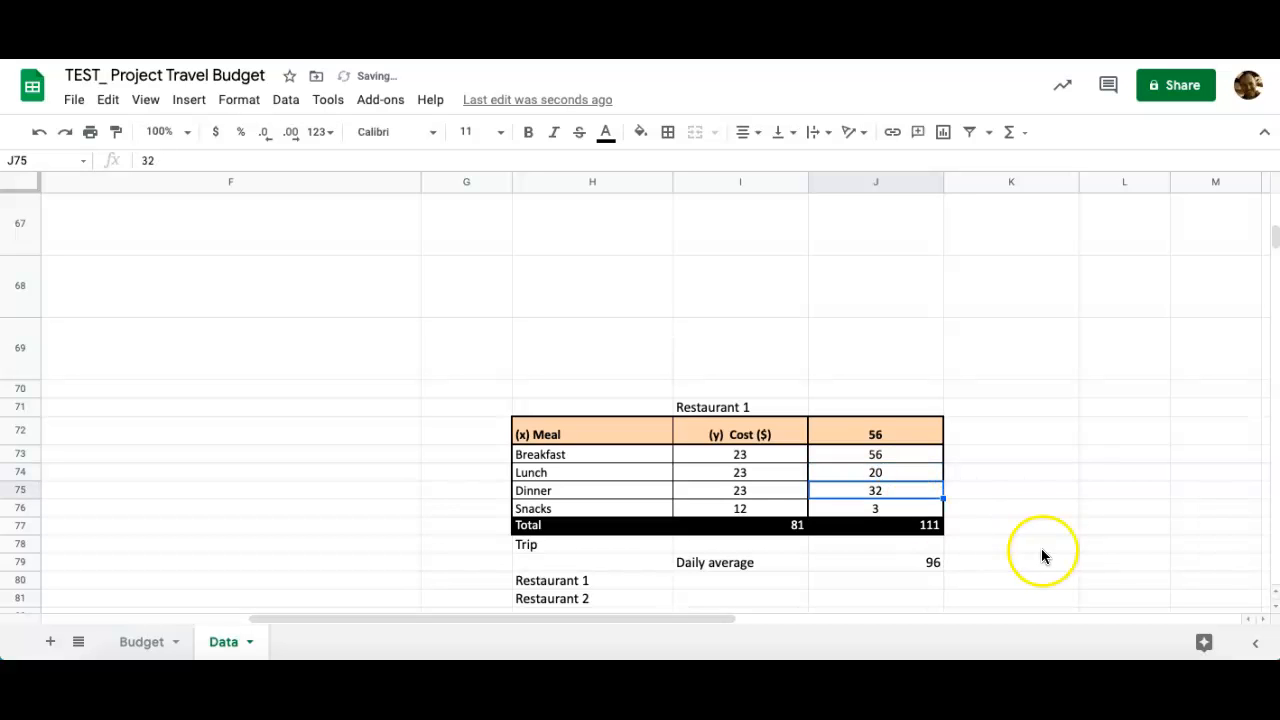
{"action": "left_click", "coordinate": [140, 642]}
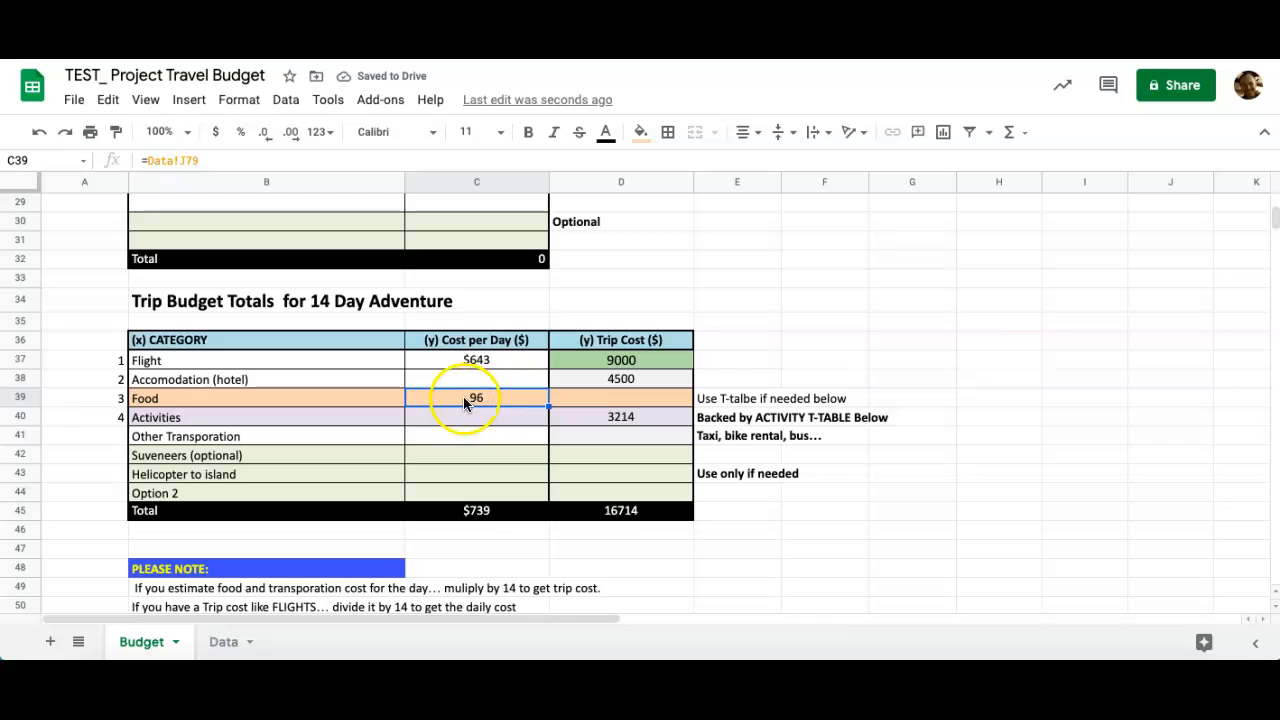
Enter =SUM(C39*14) in D39 so the Food trip cost shows 1344.
{"action": "left_click", "coordinate": [576, 399]}
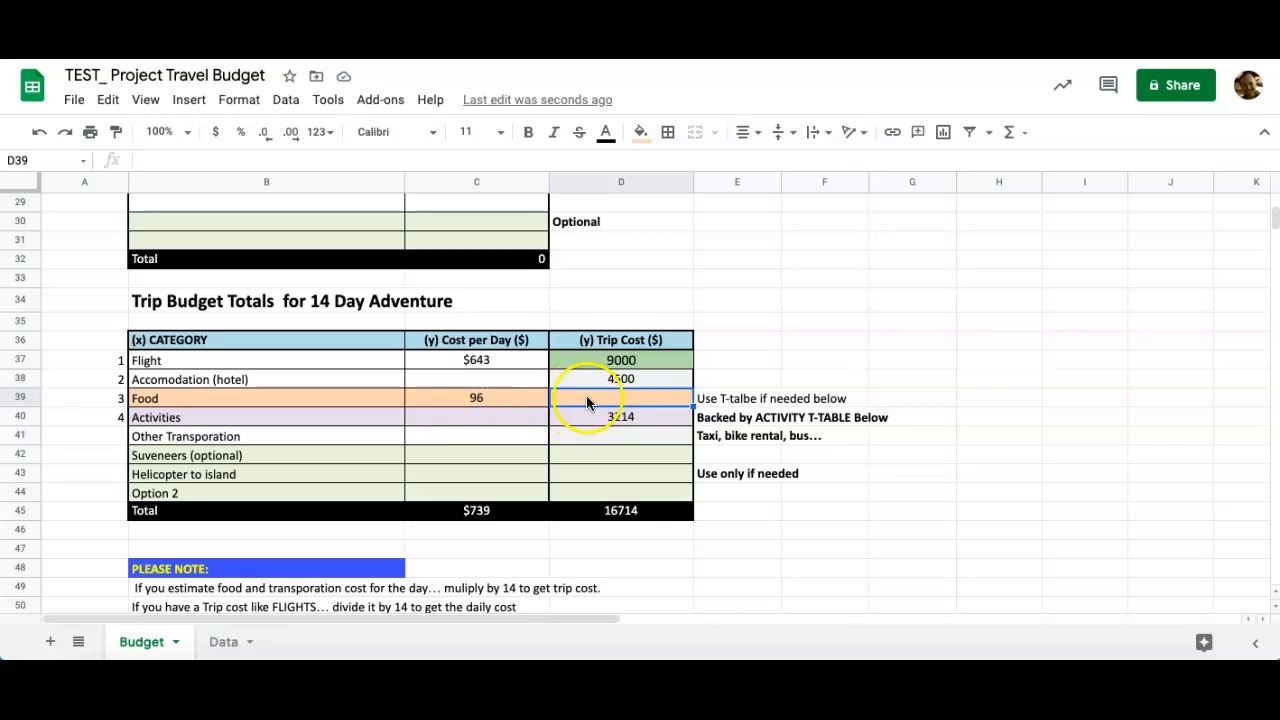
{"action": "left_click", "coordinate": [1009, 132]}
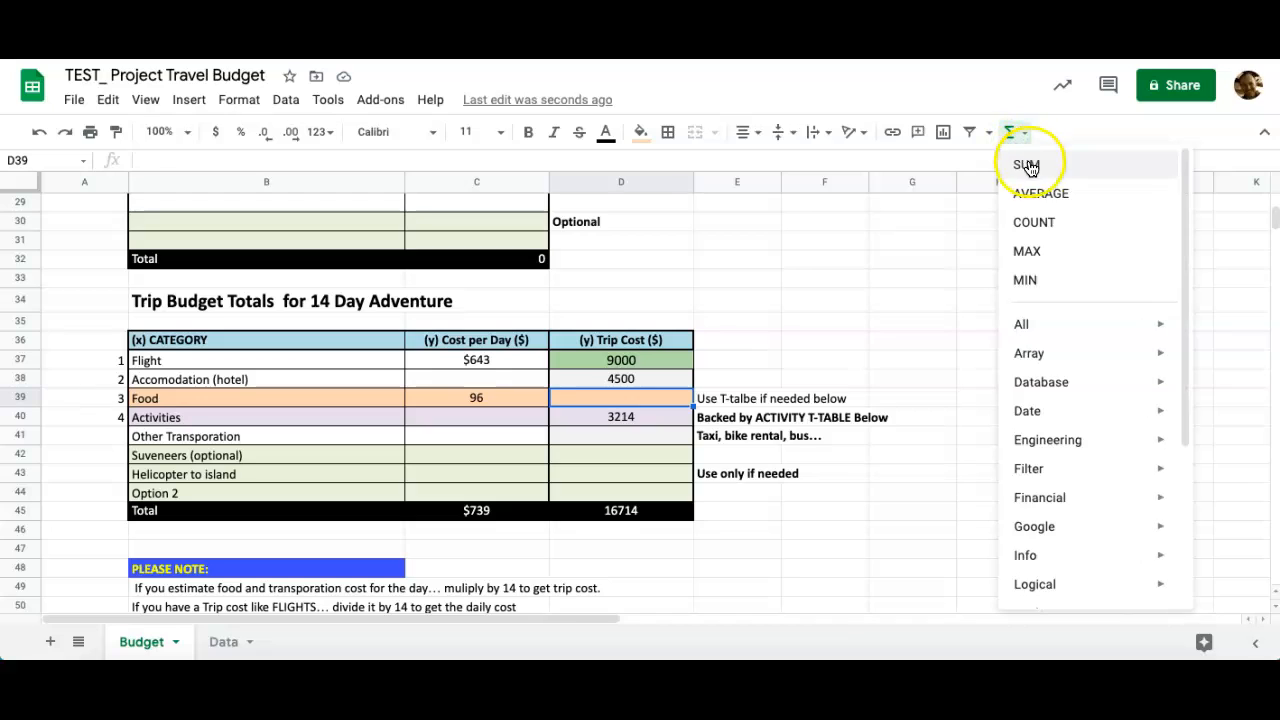
{"action": "left_click", "coordinate": [1029, 165]}
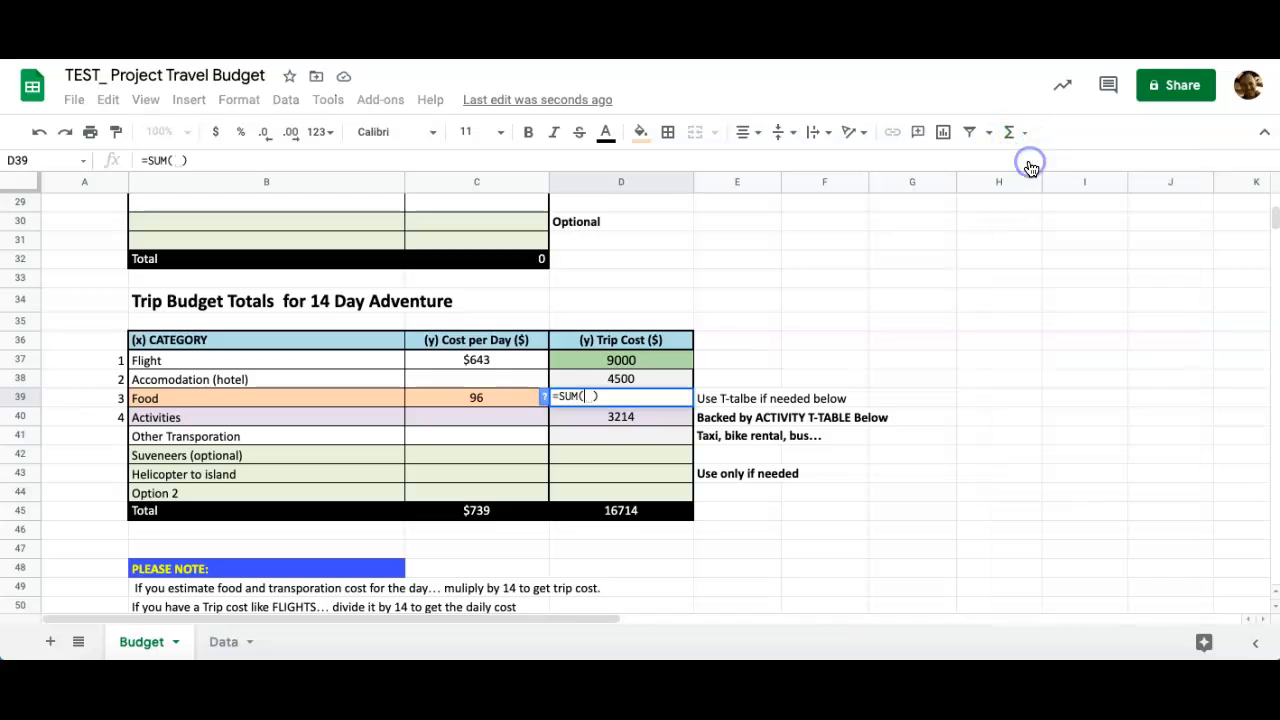
{"action": "left_click", "coordinate": [499, 398]}
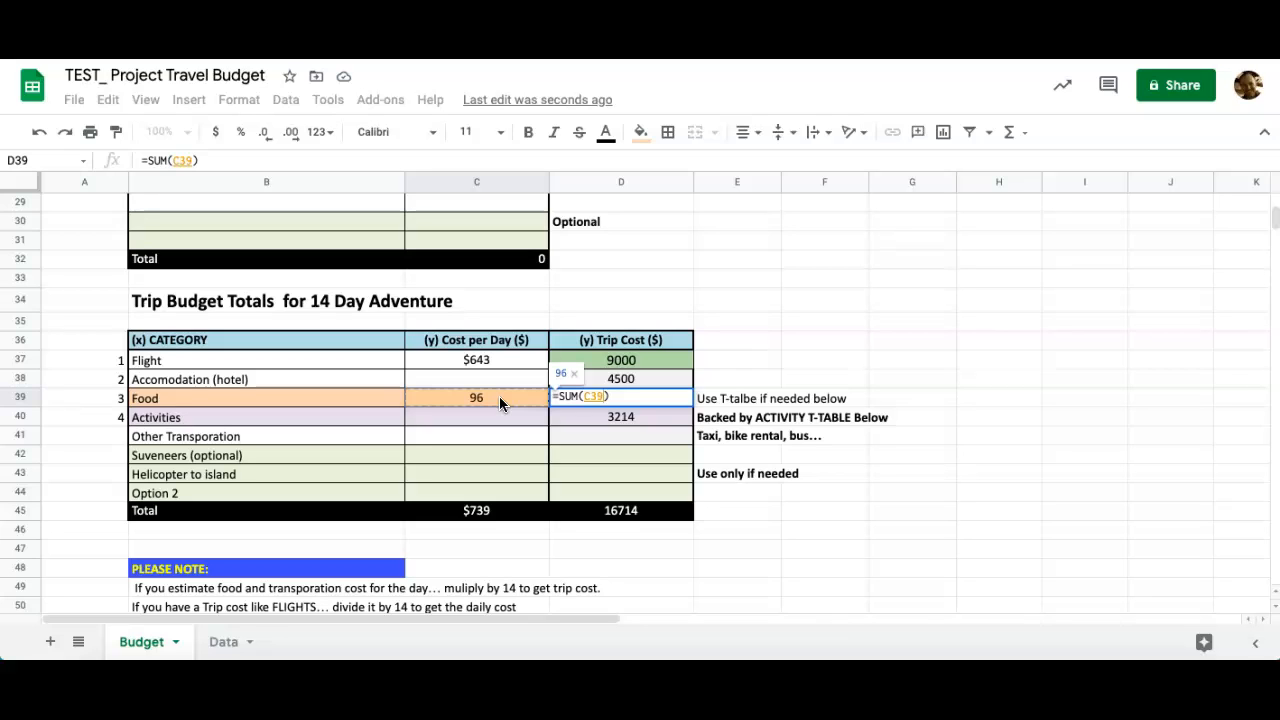
{"action": "type", "text": "*"}
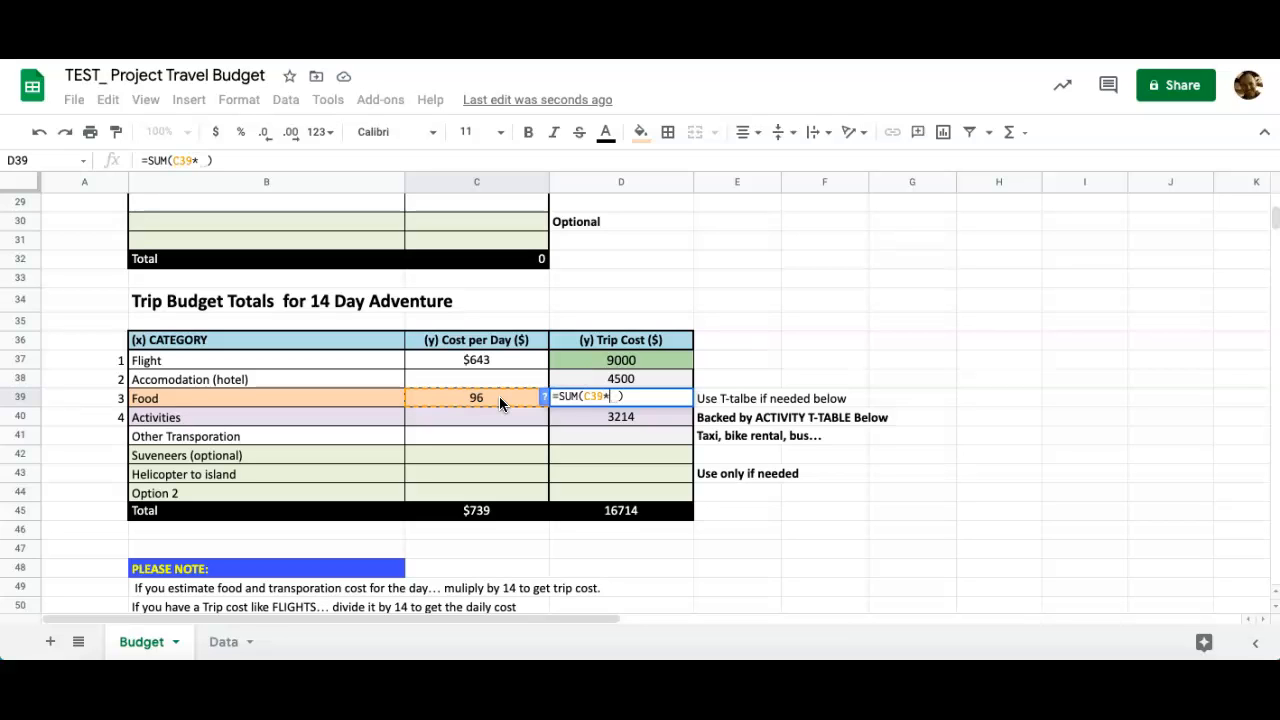
{"action": "type", "text": "14"}
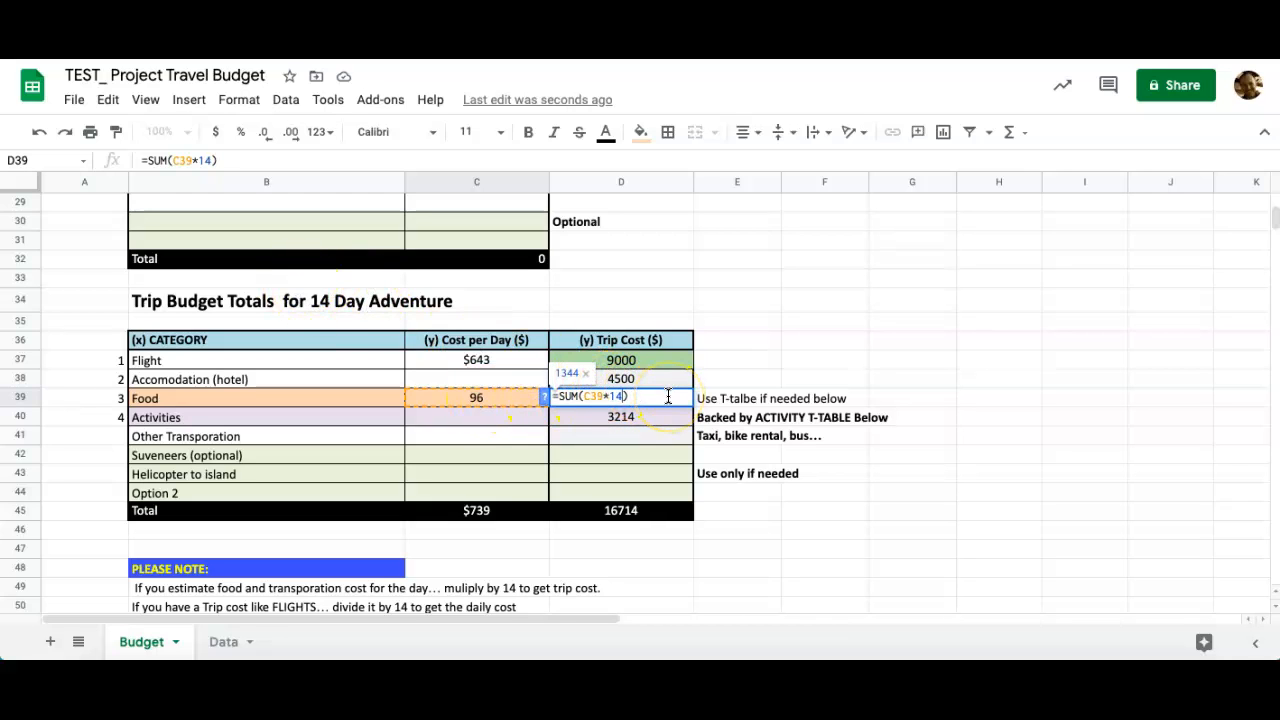
{"action": "key", "text": "Return"}
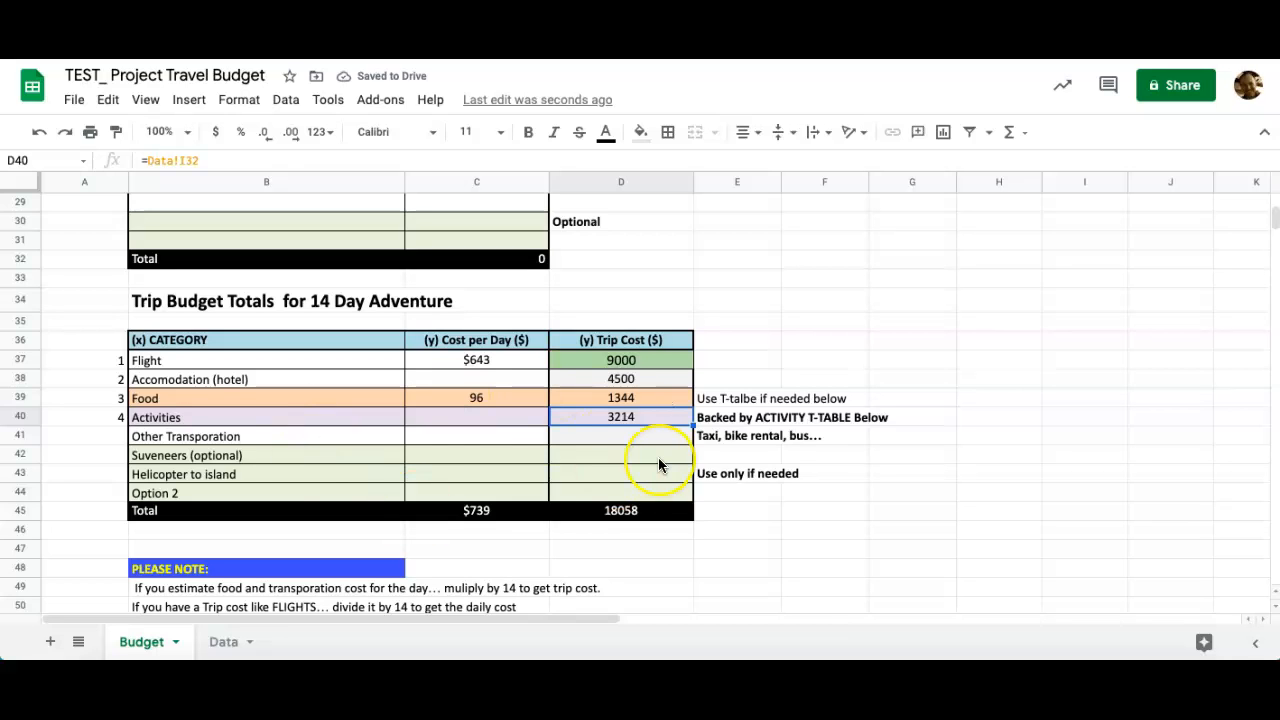
Link the Other Transporation trip cost D41 to the Data sheet total in D62, showing 2509.
{"action": "scroll", "coordinate": [658, 464], "scroll_direction": "down", "scroll_amount": 1}
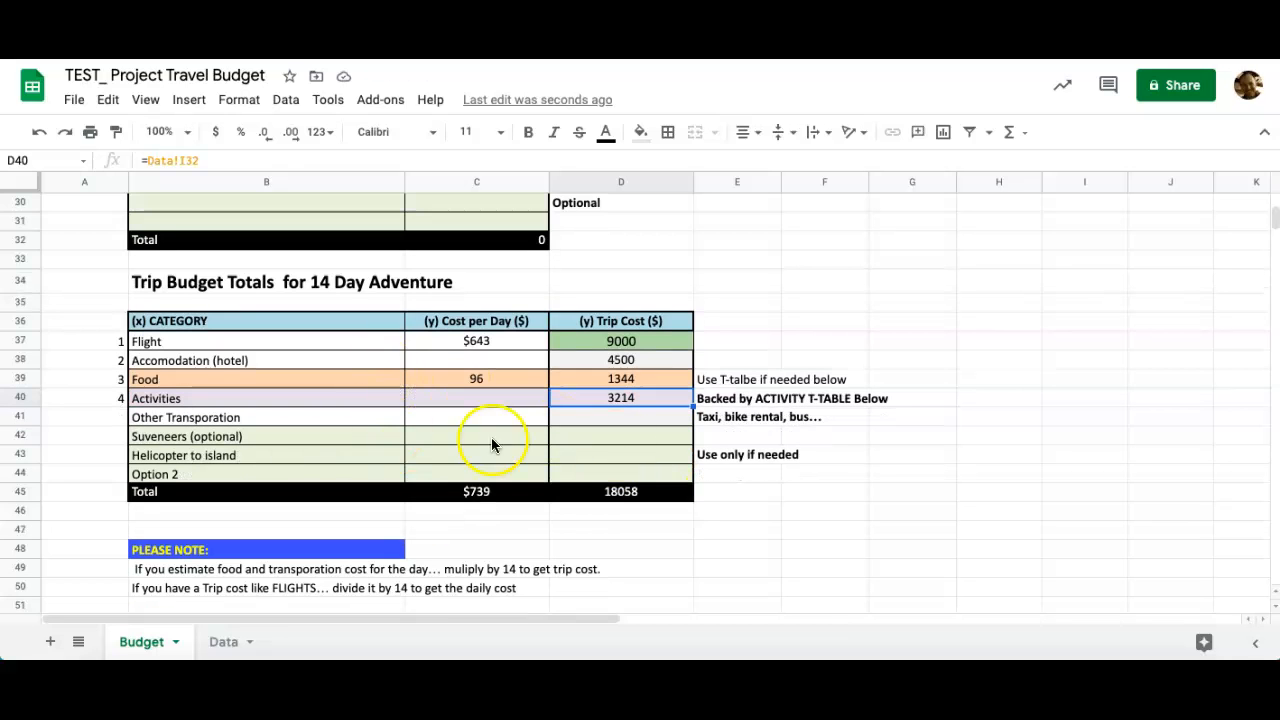
{"action": "left_click", "coordinate": [467, 416]}
{"action": "left_click", "coordinate": [587, 426]}
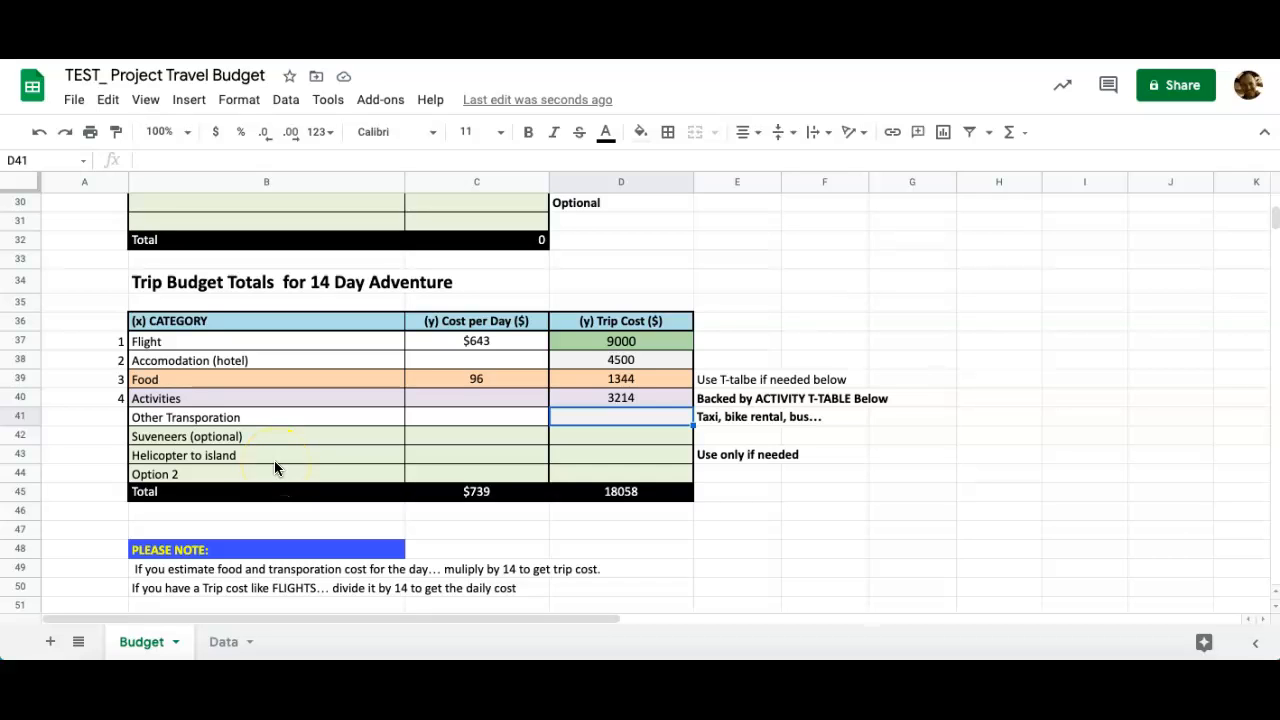
{"action": "type", "text": "="}
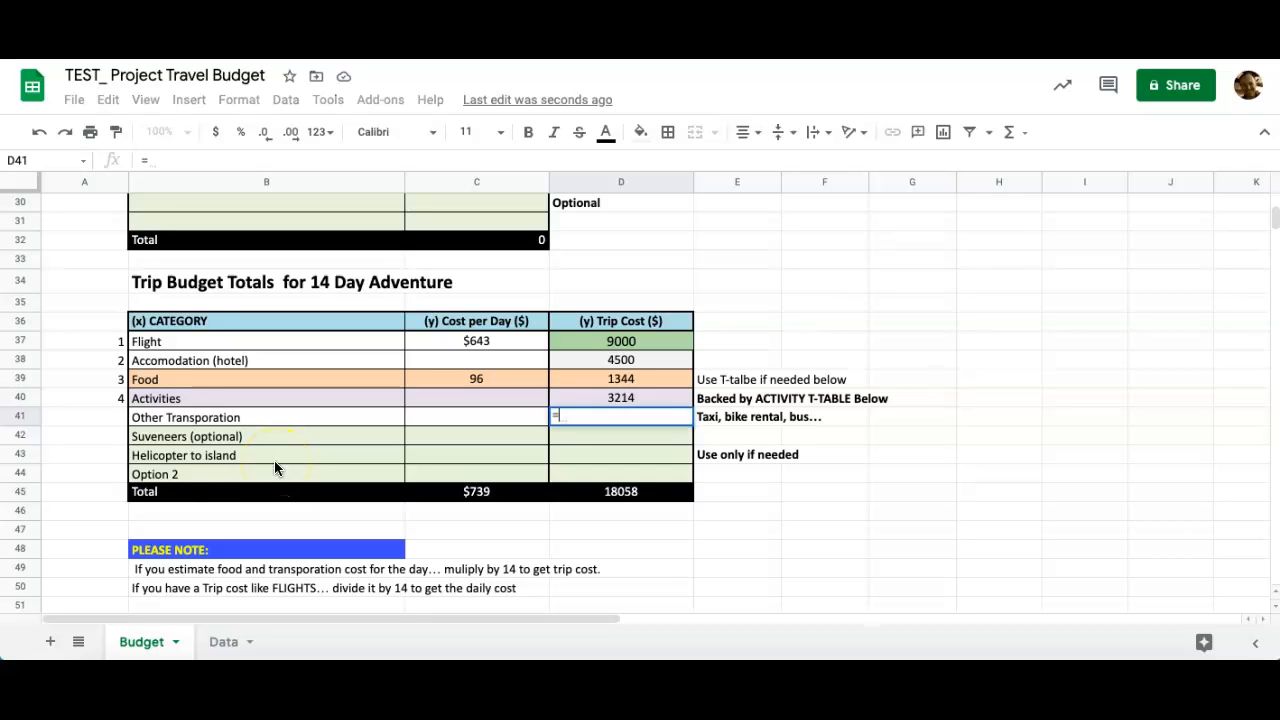
{"action": "left_click", "coordinate": [224, 641]}
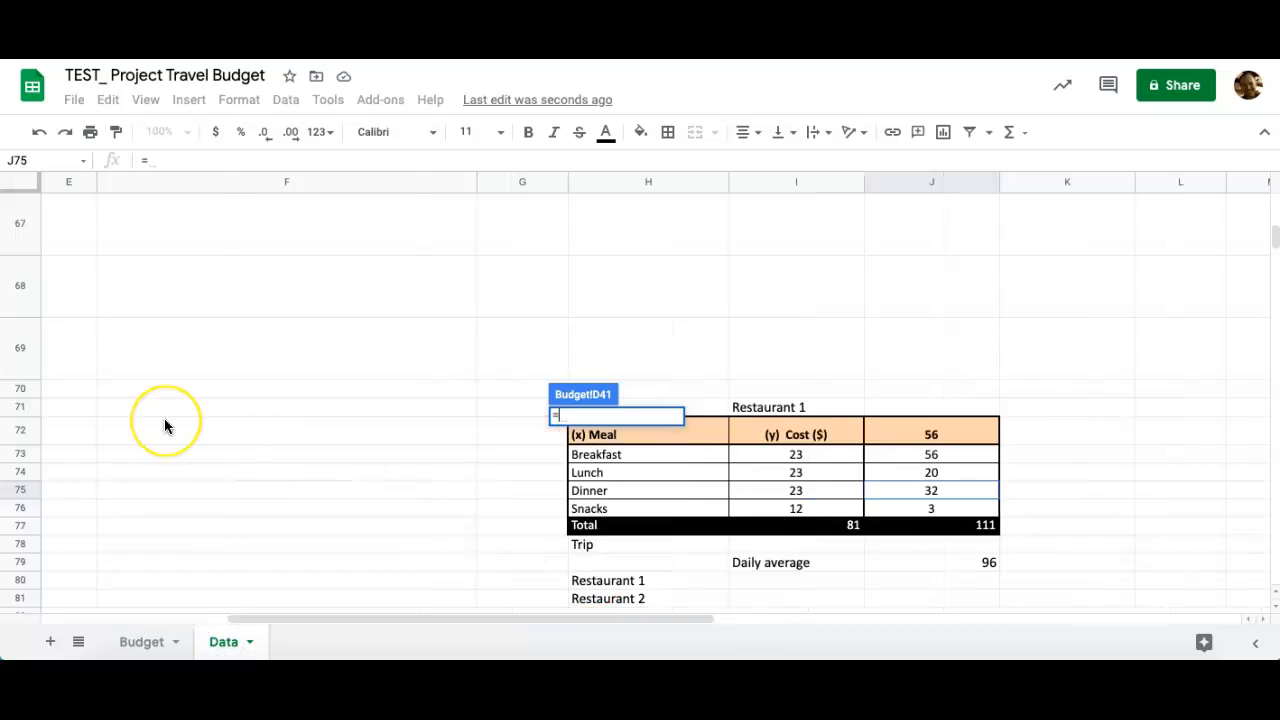
{"action": "scroll", "coordinate": [164, 418], "scroll_direction": "left", "scroll_amount": 5}
{"action": "scroll", "coordinate": [164, 418], "scroll_direction": "up", "scroll_amount": 2}
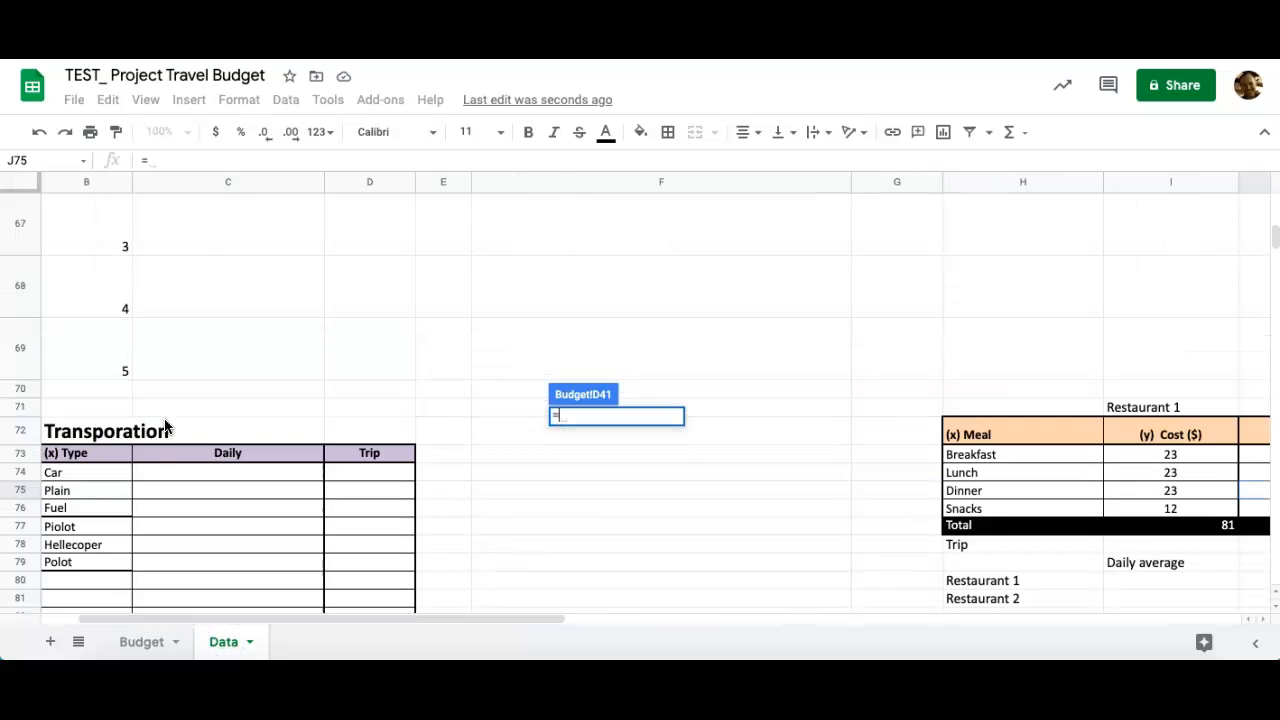
{"action": "scroll", "coordinate": [164, 418], "scroll_direction": "down", "scroll_amount": 1}
{"action": "scroll", "coordinate": [165, 426], "scroll_direction": "left", "scroll_amount": 1}
{"action": "scroll", "coordinate": [165, 426], "scroll_direction": "right", "scroll_amount": 1}
{"action": "scroll", "coordinate": [165, 426], "scroll_direction": "right", "scroll_amount": 2}
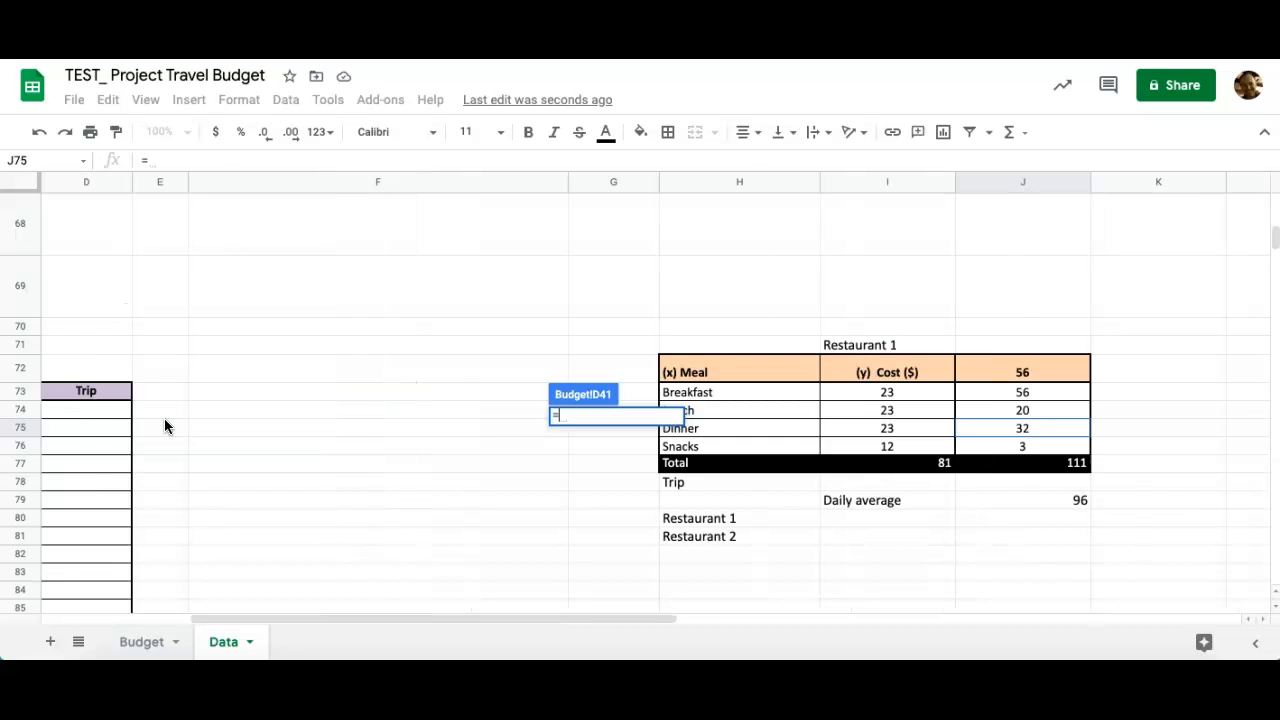
{"action": "scroll", "coordinate": [165, 426], "scroll_direction": "up", "scroll_amount": 5}
{"action": "scroll", "coordinate": [165, 426], "scroll_direction": "left", "scroll_amount": 3}
{"action": "scroll", "coordinate": [165, 426], "scroll_direction": "up", "scroll_amount": 3}
{"action": "scroll", "coordinate": [165, 426], "scroll_direction": "right", "scroll_amount": 1}
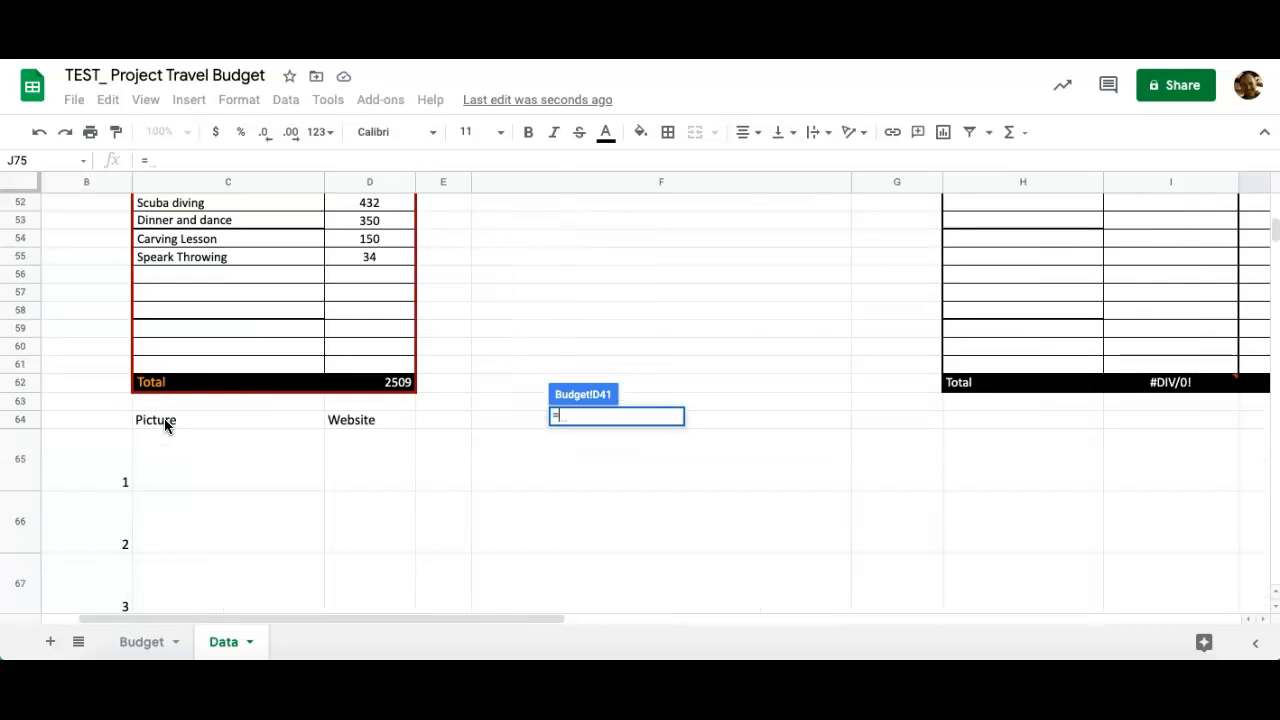
{"action": "left_click", "coordinate": [397, 383]}
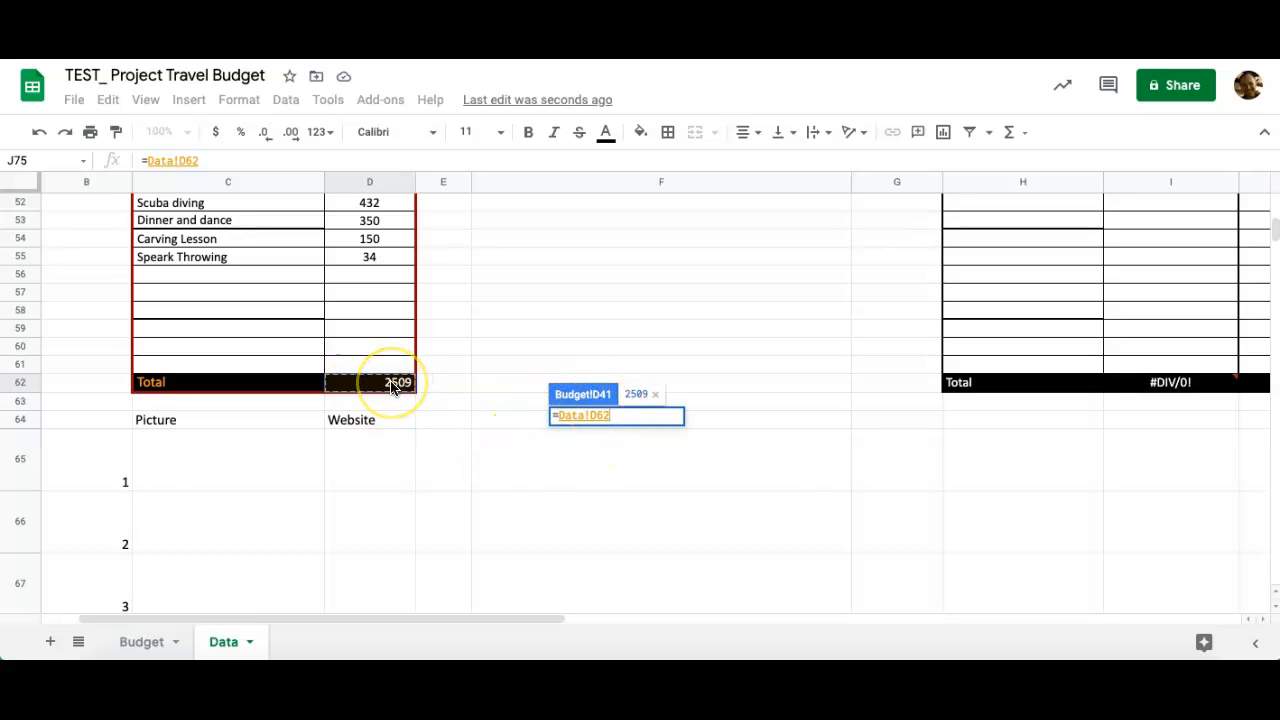
{"action": "key", "text": "Return"}
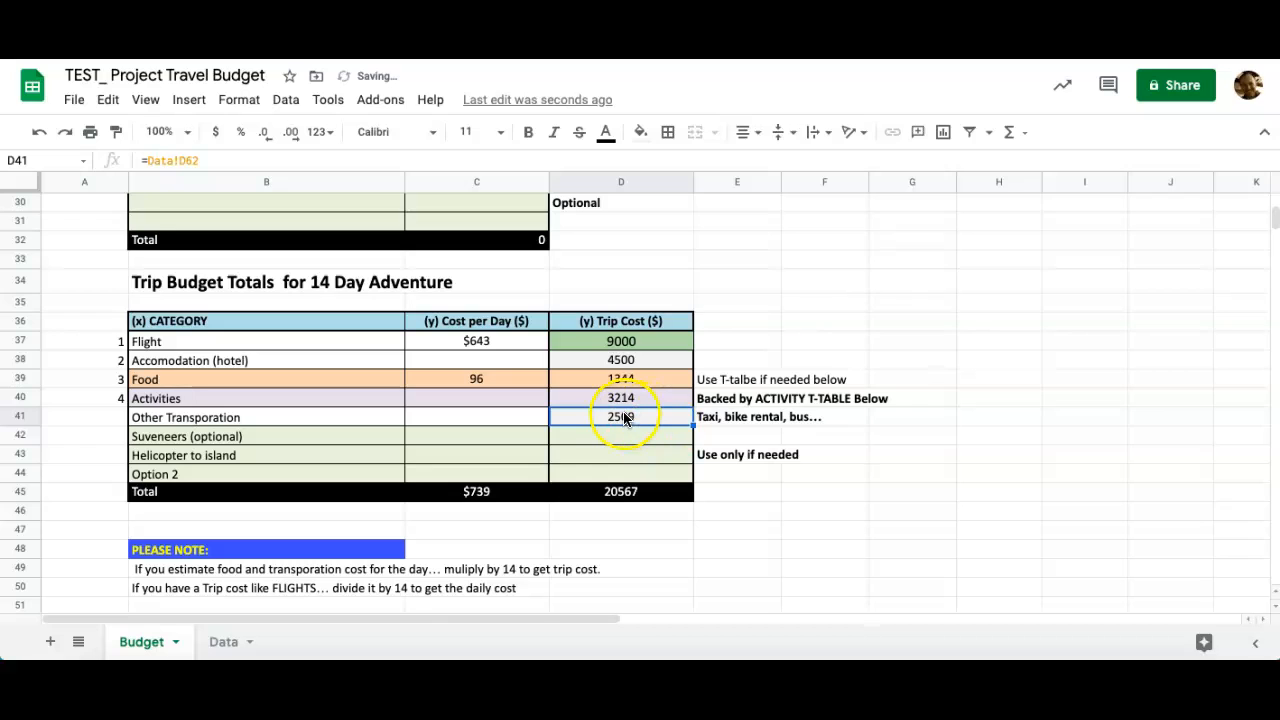
Set the Other Transporation cost per day in C41 to =SUM(D41/14), giving 179.2142857.
{"action": "left_click", "coordinate": [474, 422]}
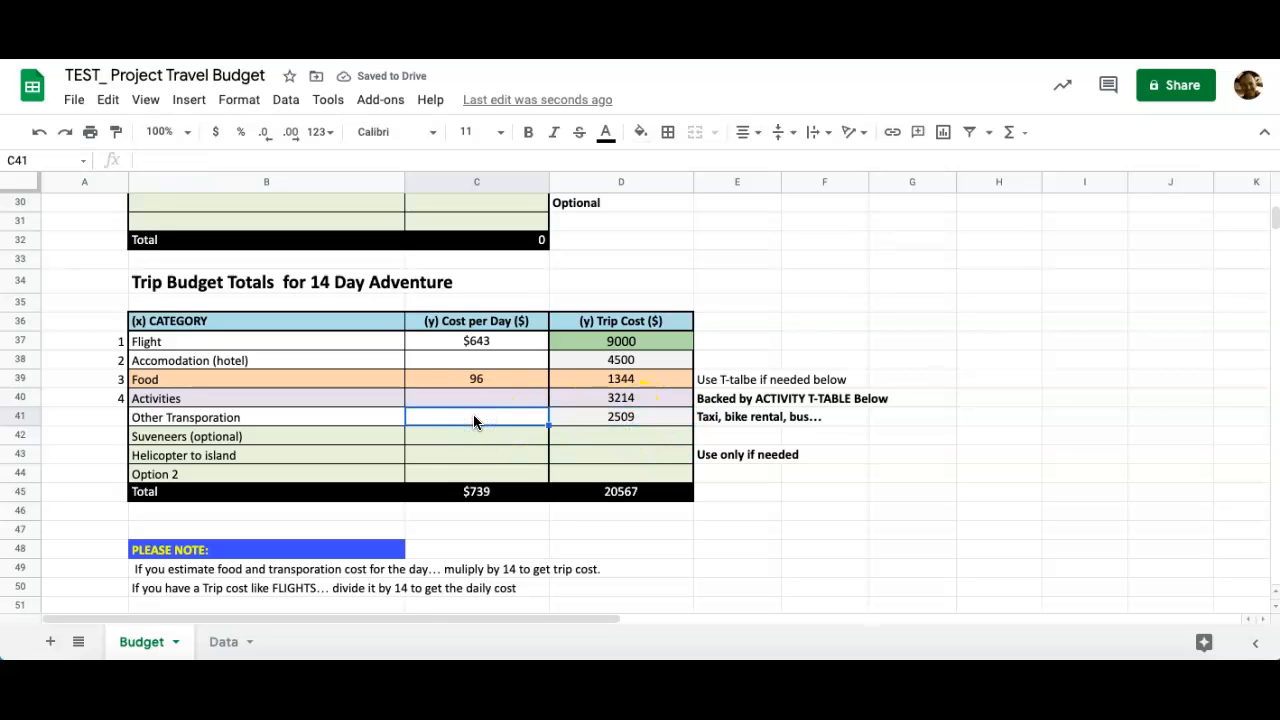
{"action": "left_click", "coordinate": [1010, 133]}
{"action": "left_click", "coordinate": [1026, 164]}
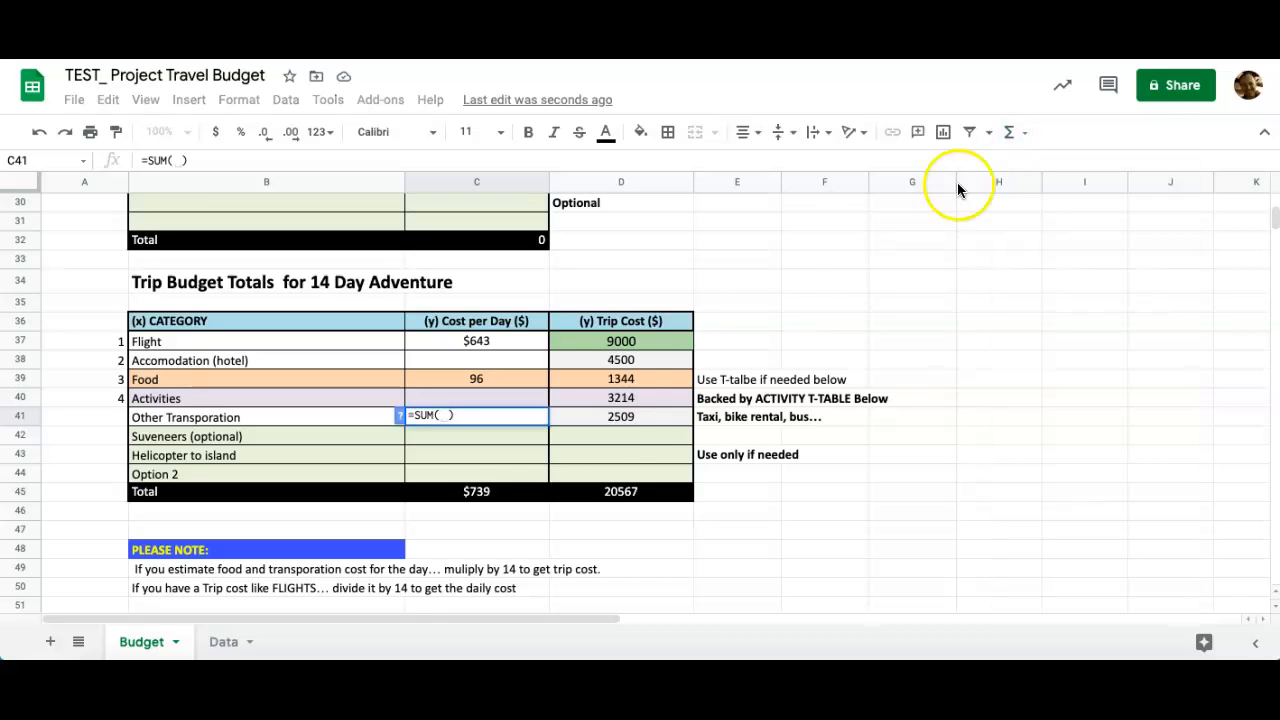
{"action": "left_click", "coordinate": [626, 420]}
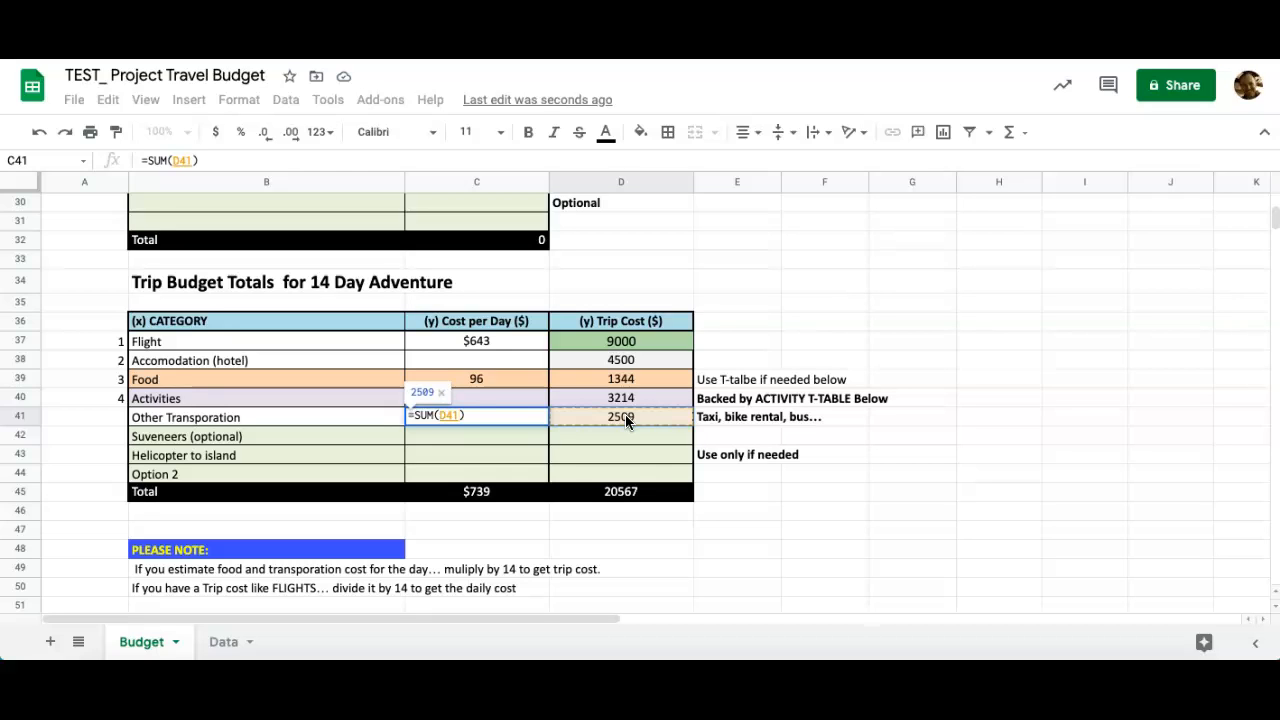
{"action": "type", "text": "/"}
{"action": "type", "text": "14"}
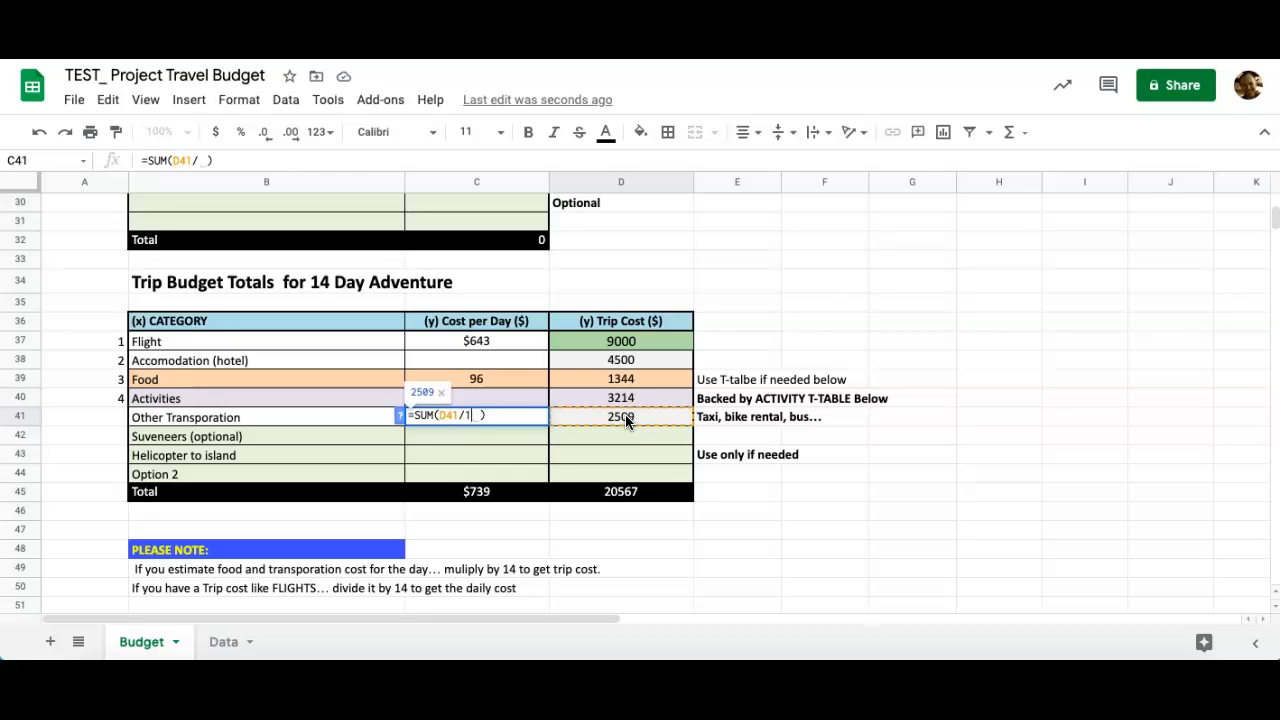
{"action": "key", "text": "Return"}
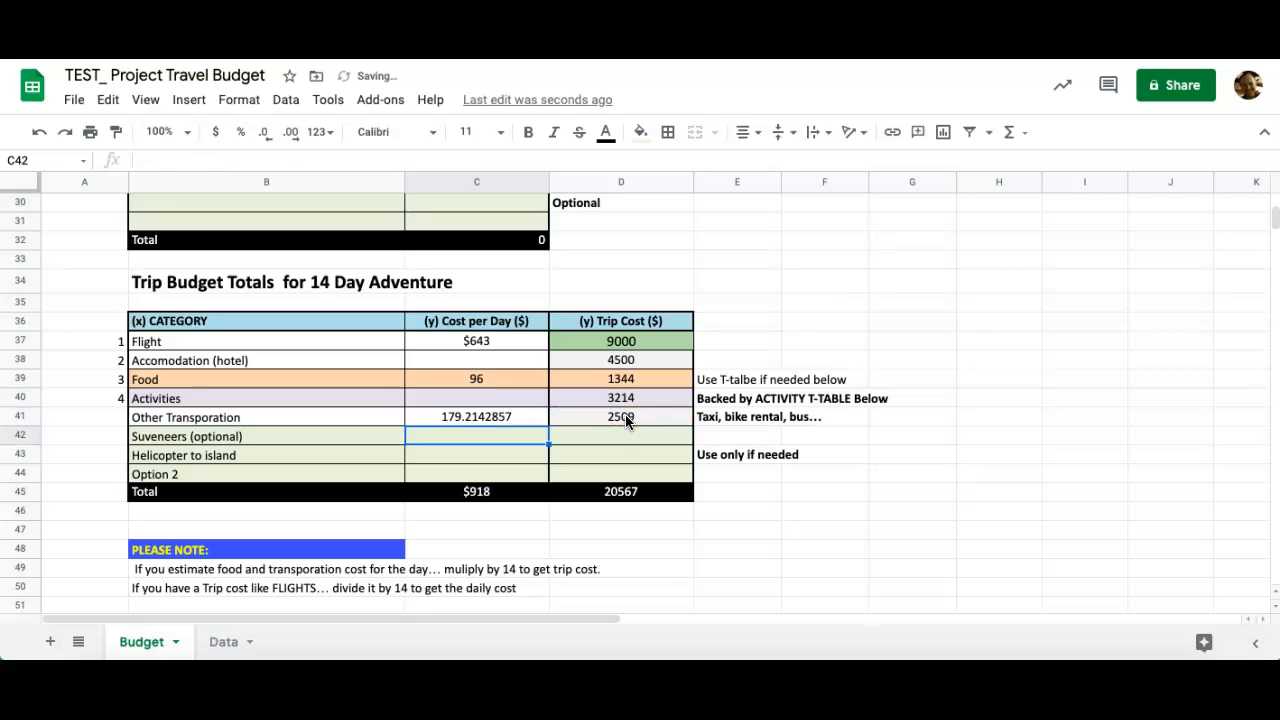
{"action": "left_click", "coordinate": [472, 417]}
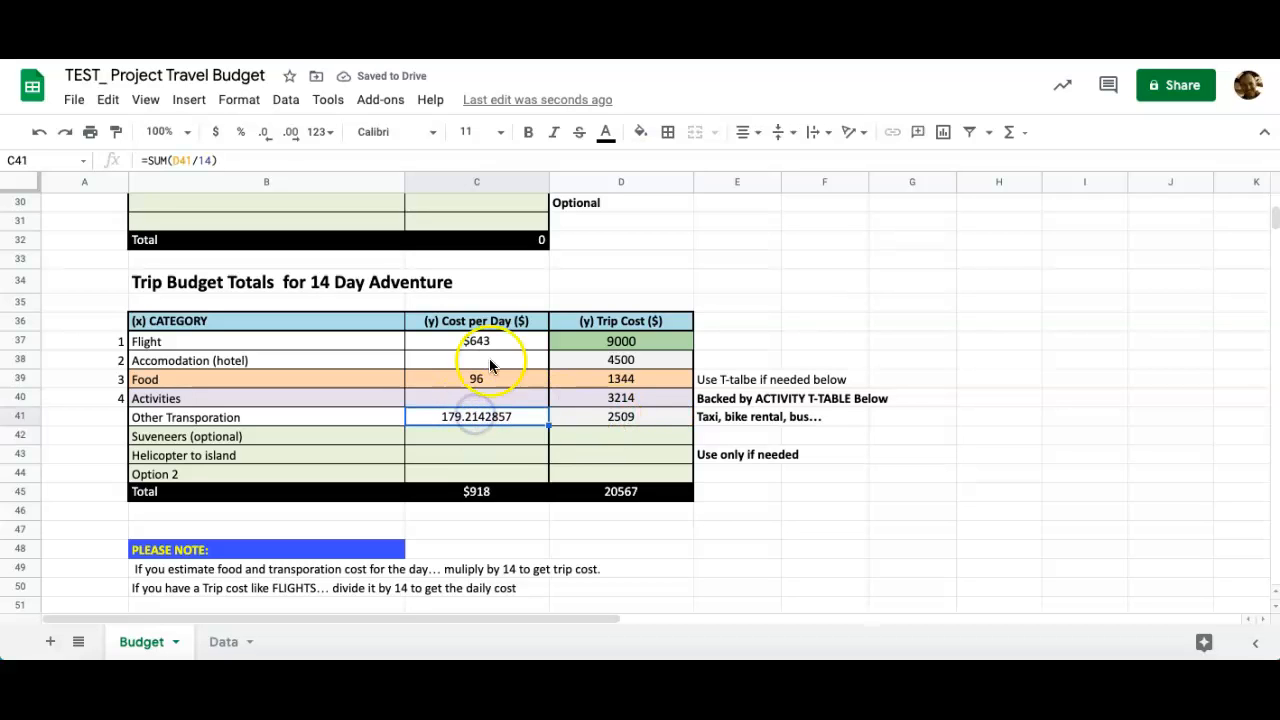
Format per-day costs C37:C44 and trip costs D37:D44 as rounded currency.
{"action": "left_click_drag", "start_coordinate": [480, 344], "coordinate": [480, 476]}
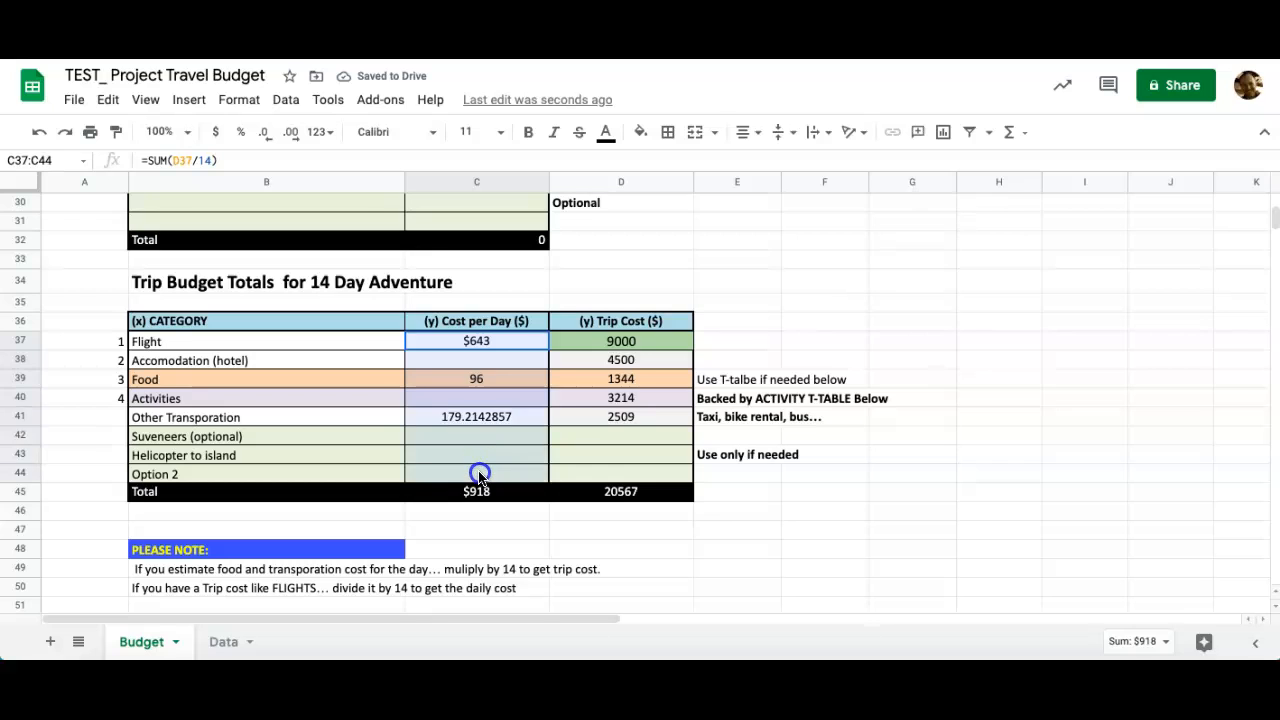
{"action": "left_click", "coordinate": [321, 133]}
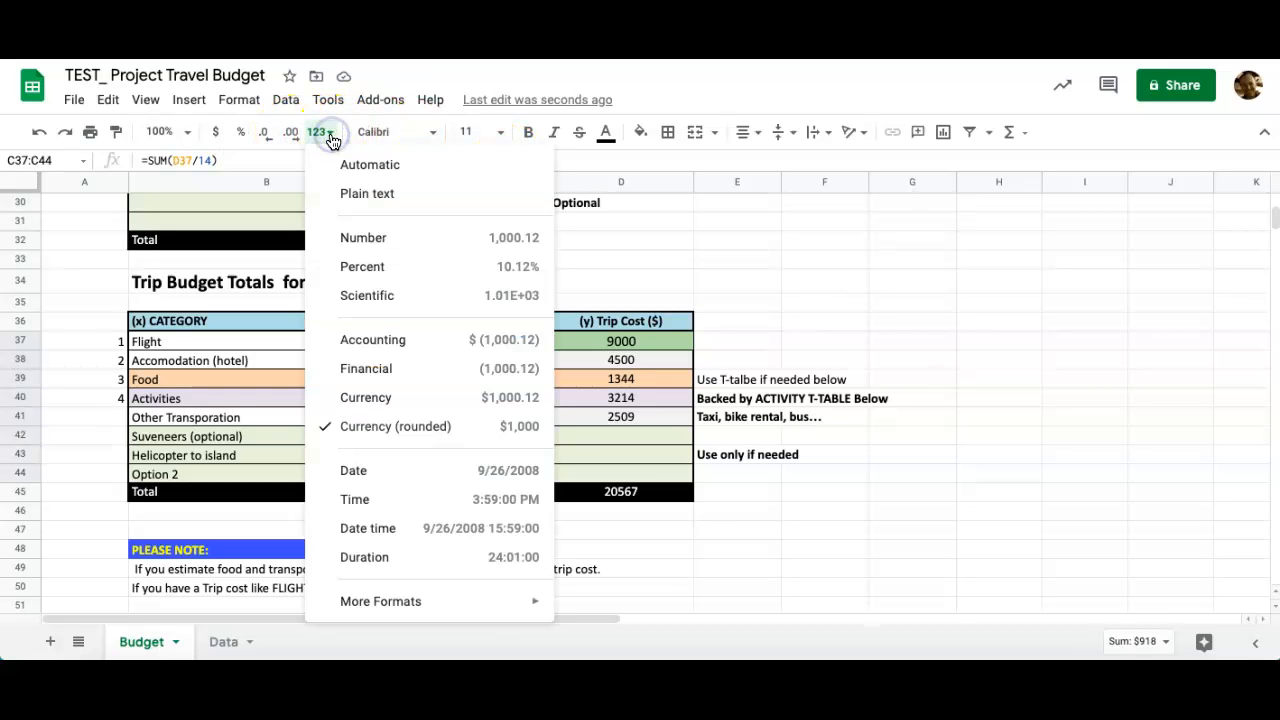
{"action": "left_click", "coordinate": [348, 427]}
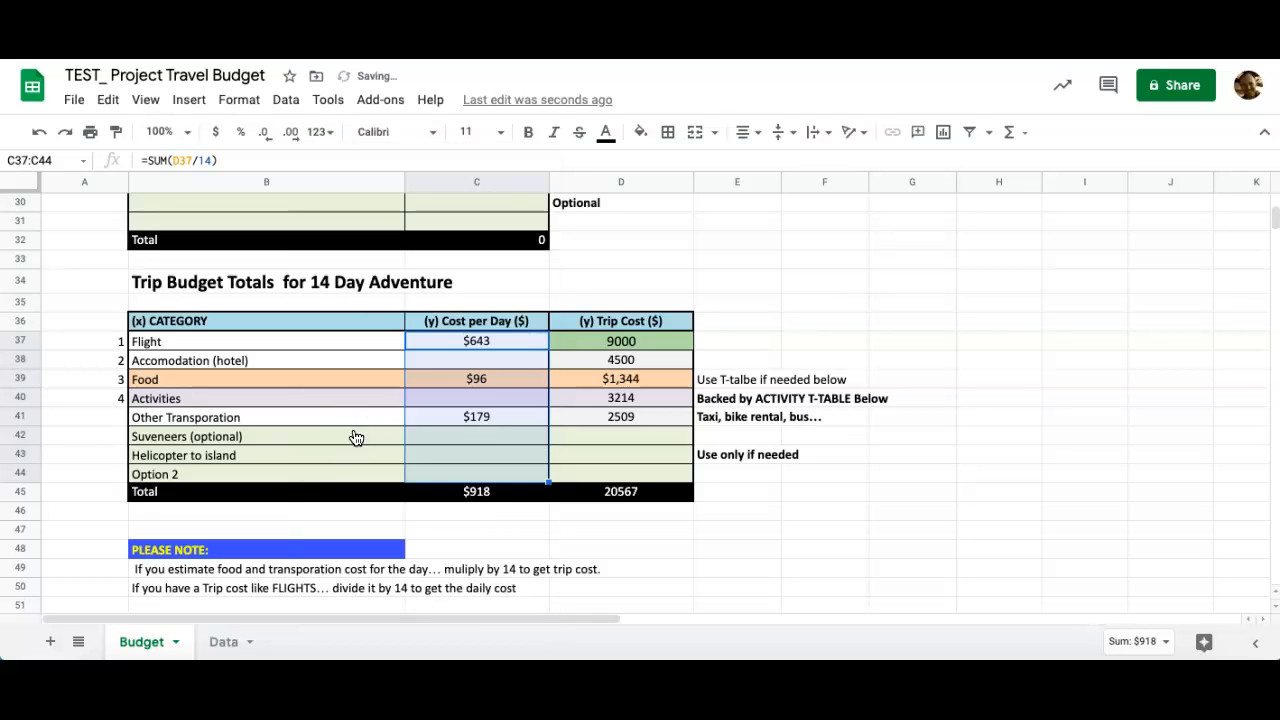
{"action": "left_click_drag", "start_coordinate": [578, 338], "coordinate": [604, 478]}
{"action": "left_click", "coordinate": [321, 132]}
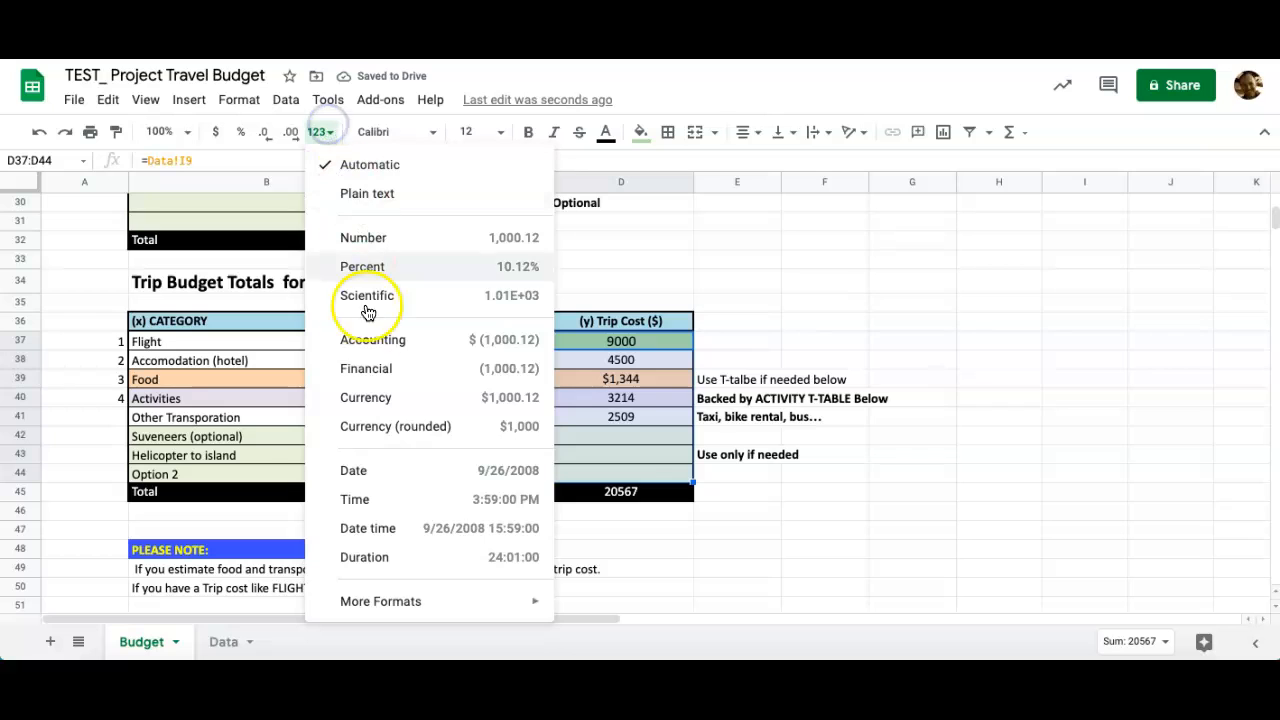
{"action": "left_click", "coordinate": [376, 420]}
{"action": "left_click", "coordinate": [850, 530]}
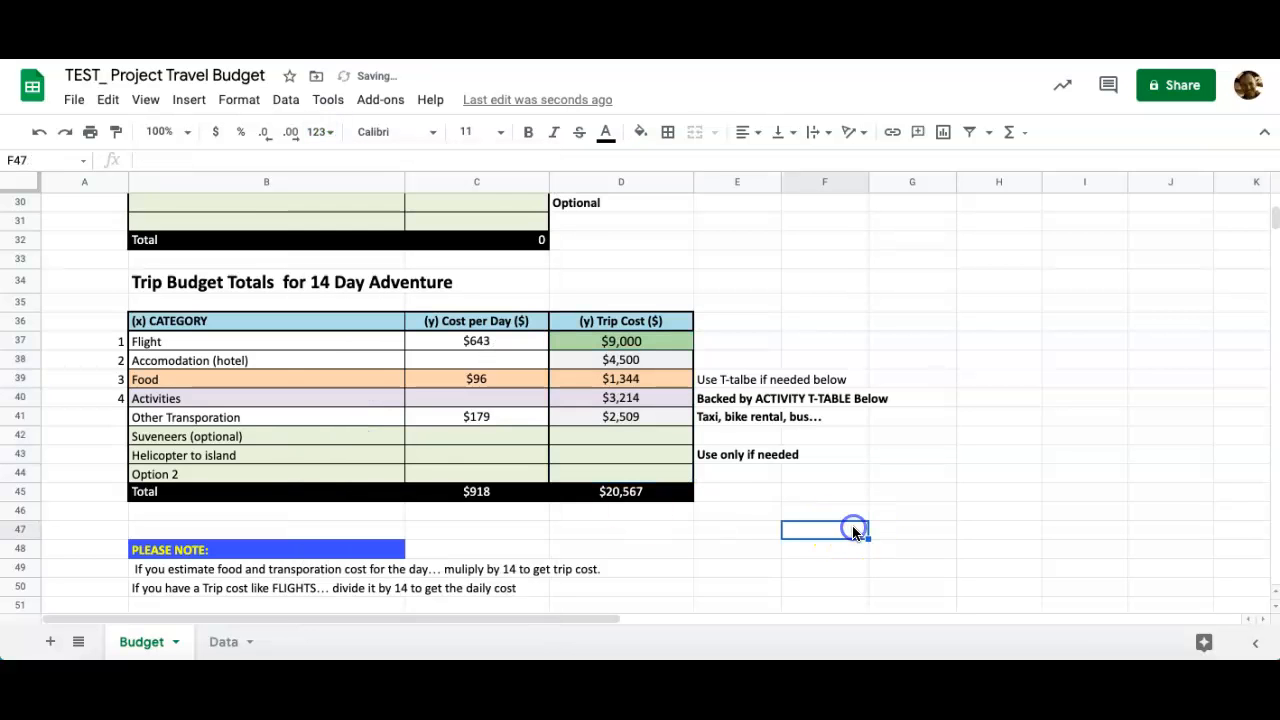